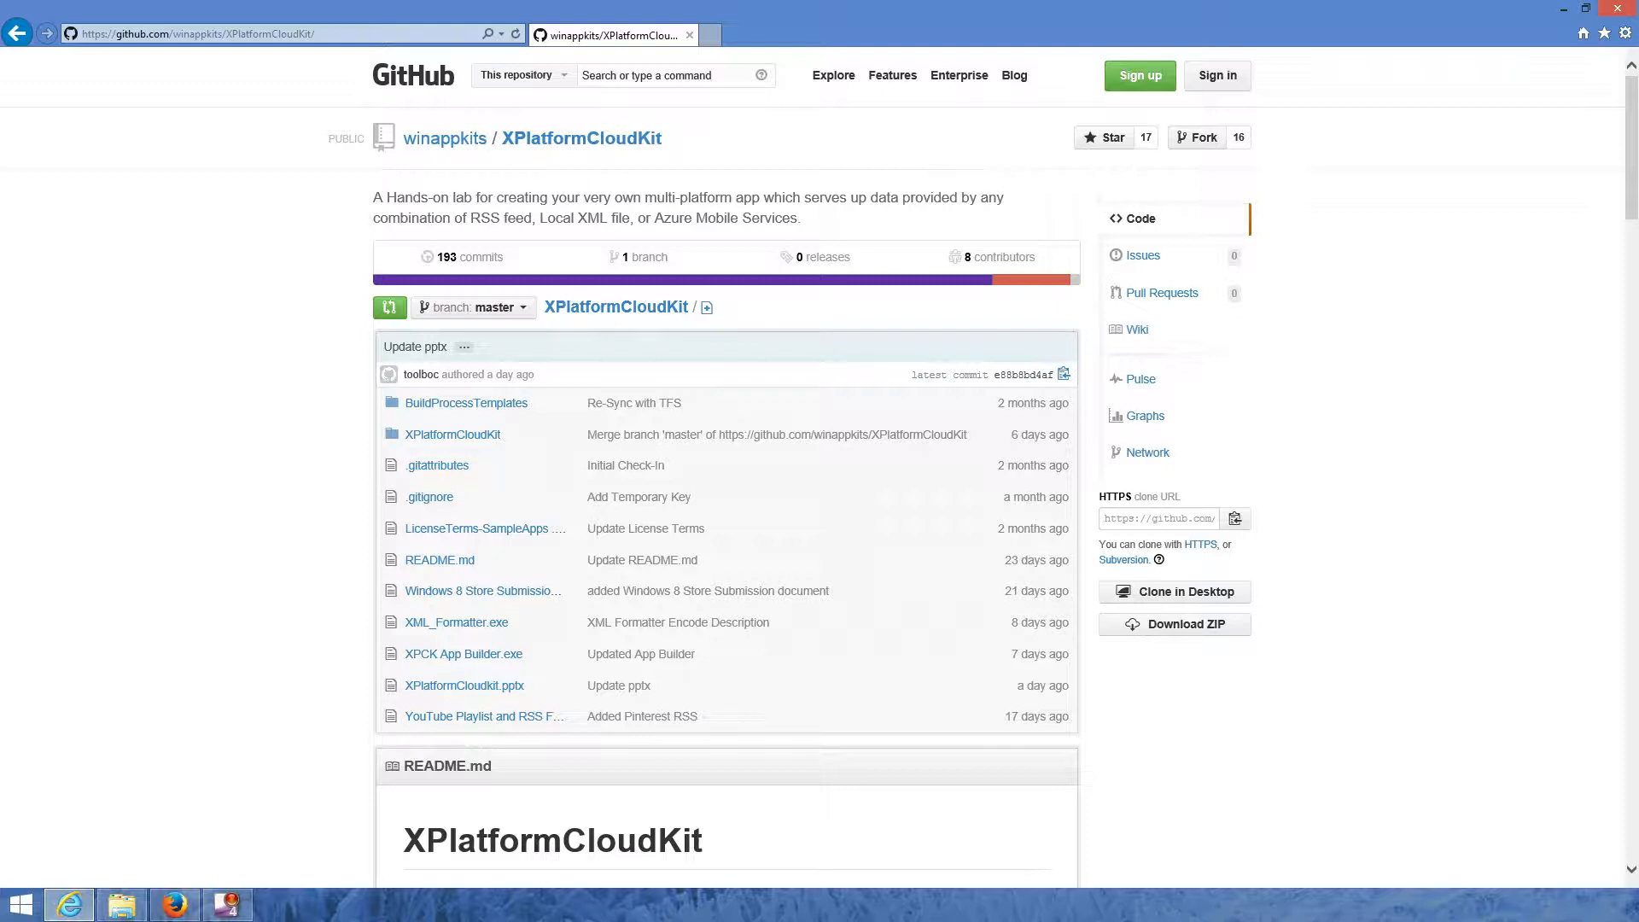
# - Scroll through the XPlatformCloudKit repository page on GitHub
pyautogui.scroll(-8, 820, 468)
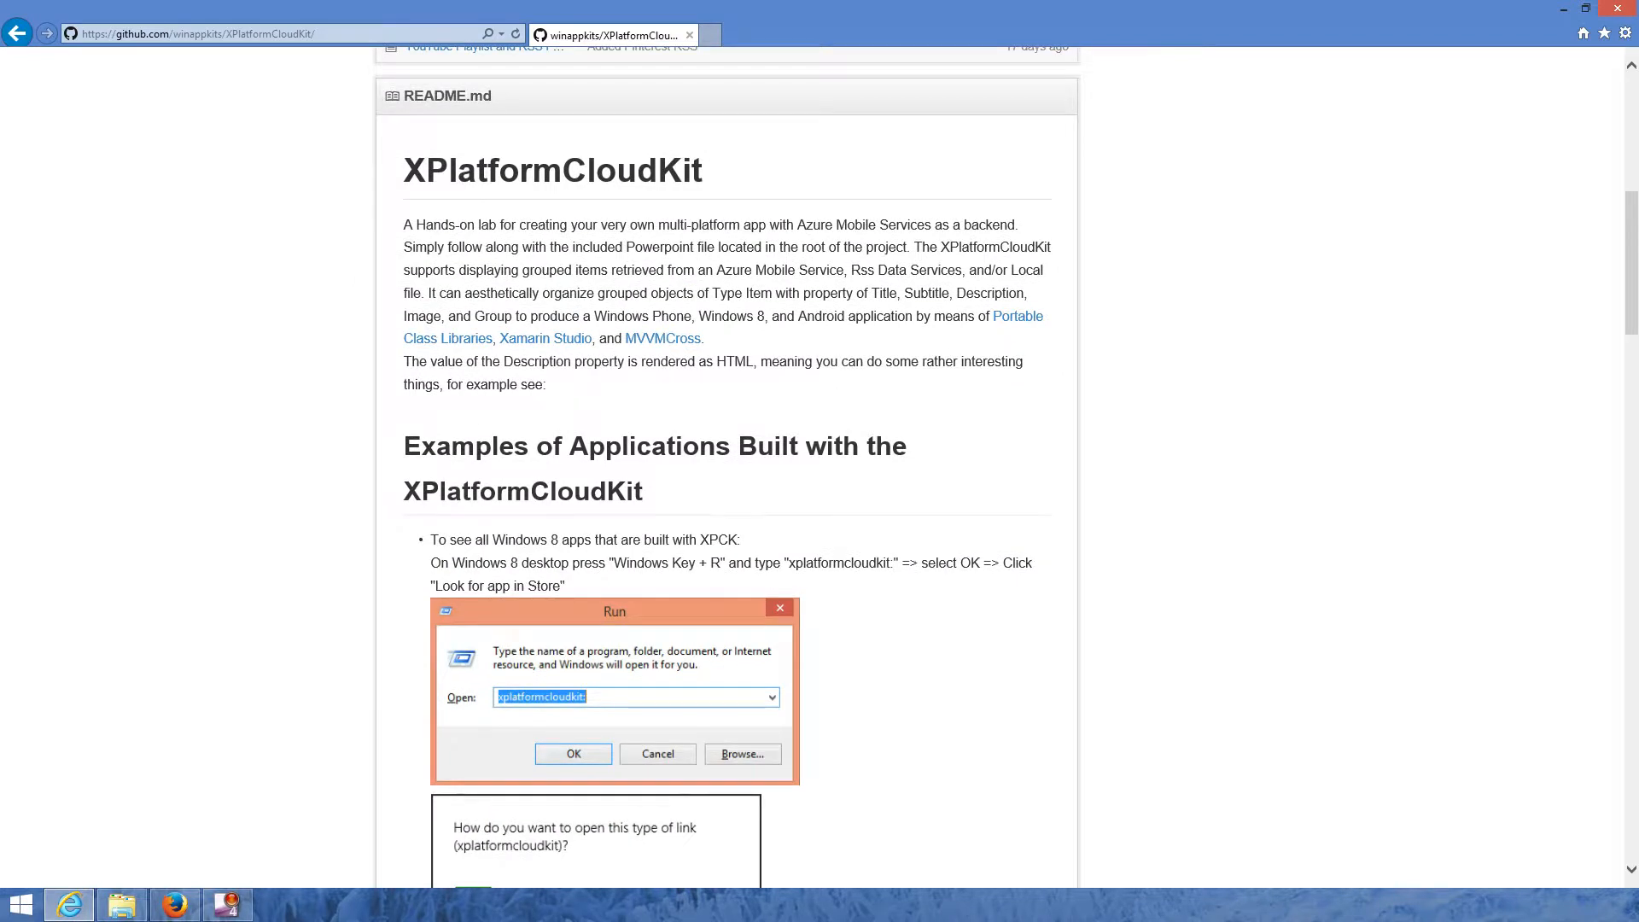
pyautogui.scroll(-8, 726, 468)
pyautogui.scroll(-2, 740, 468)
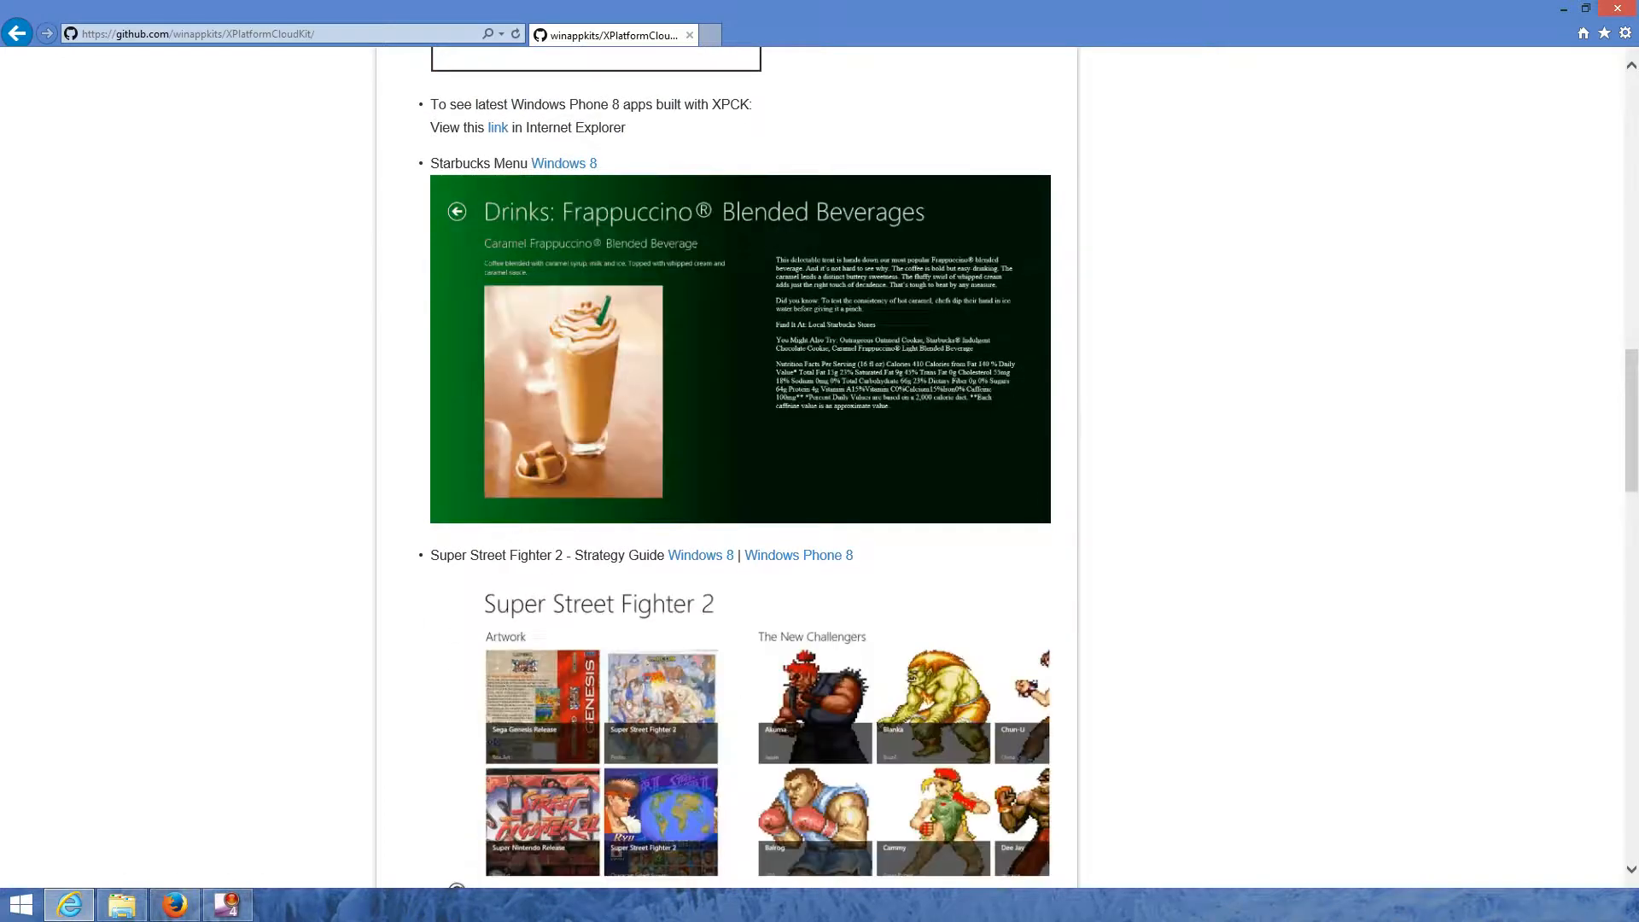
pyautogui.scroll(-3, 740, 468)
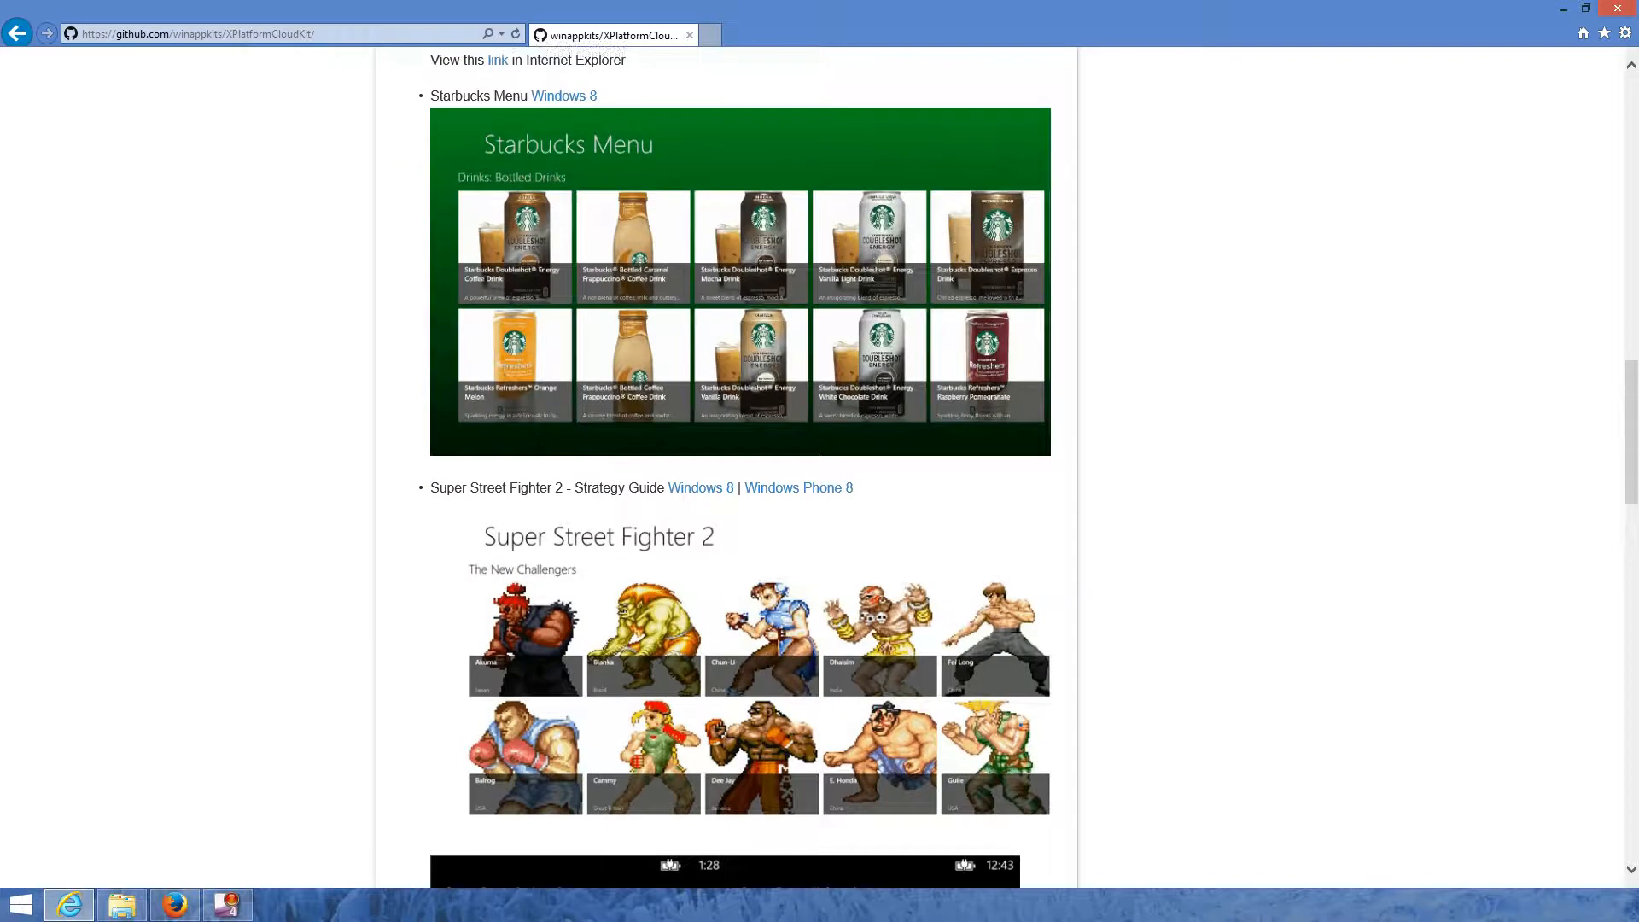
pyautogui.scroll(-6, 740, 468)
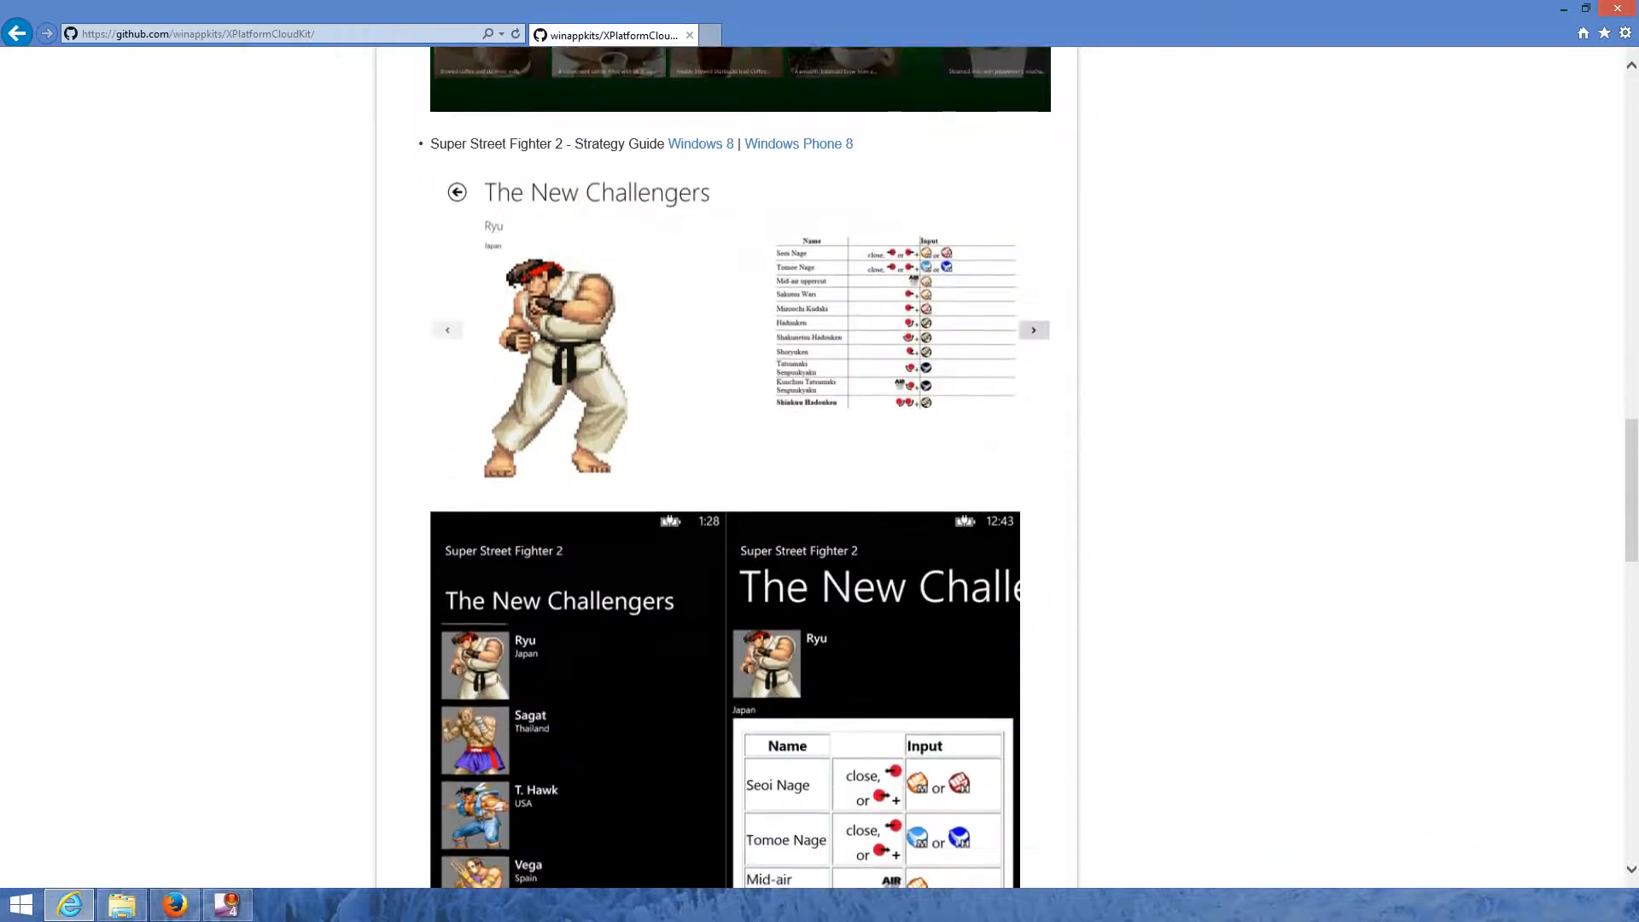
pyautogui.scroll(-9, 739, 467)
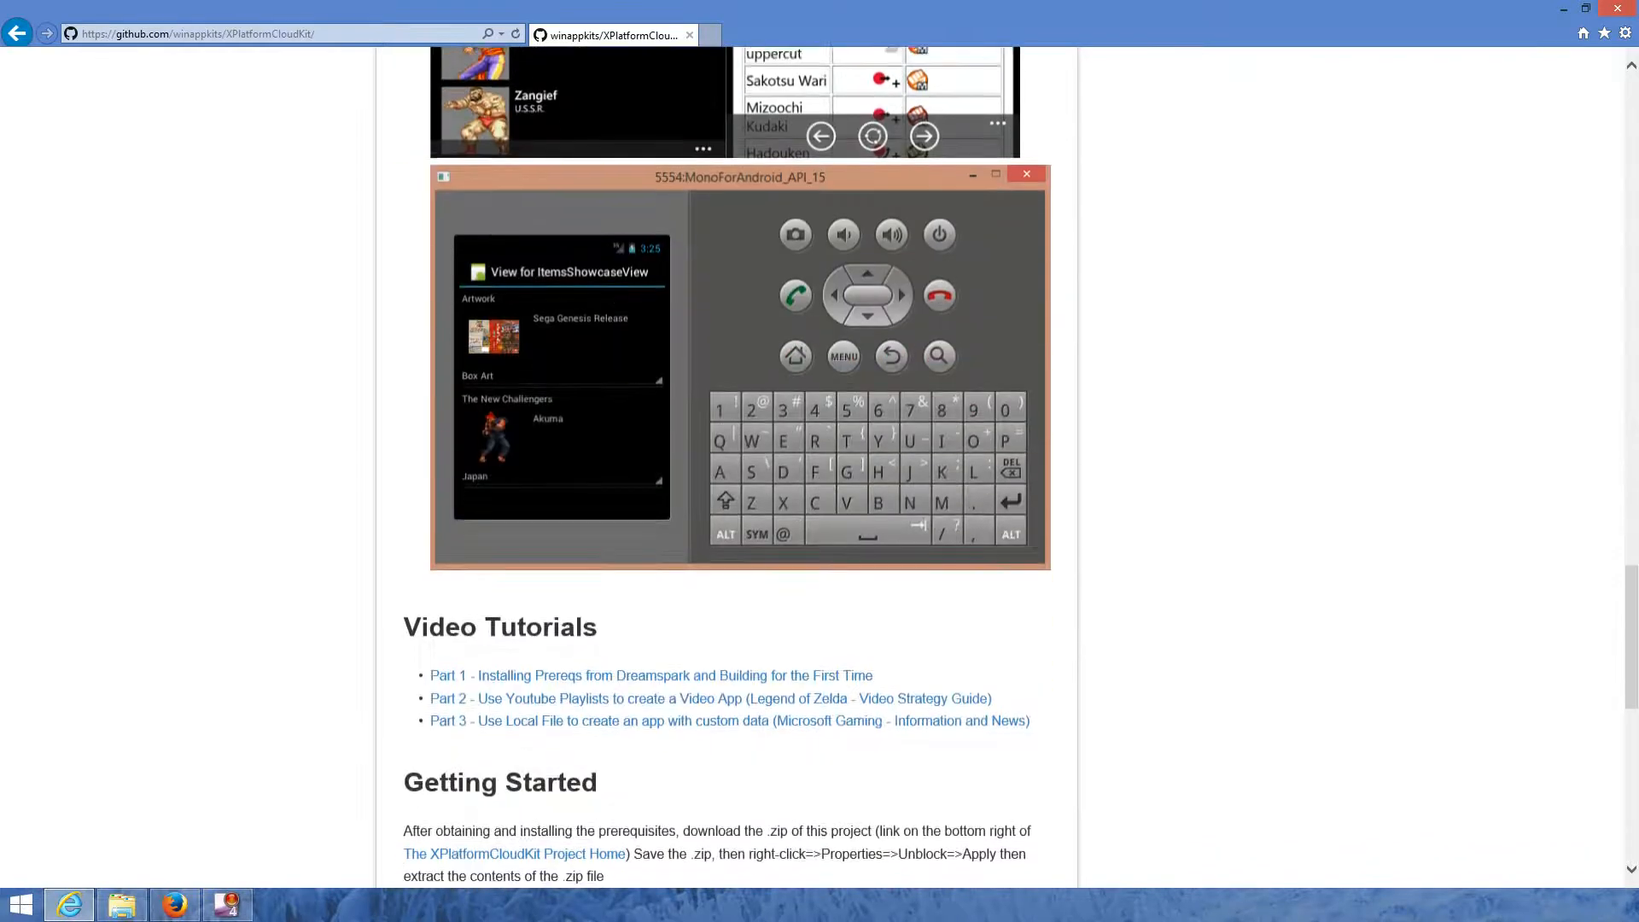
pyautogui.scroll(-1, 739, 468)
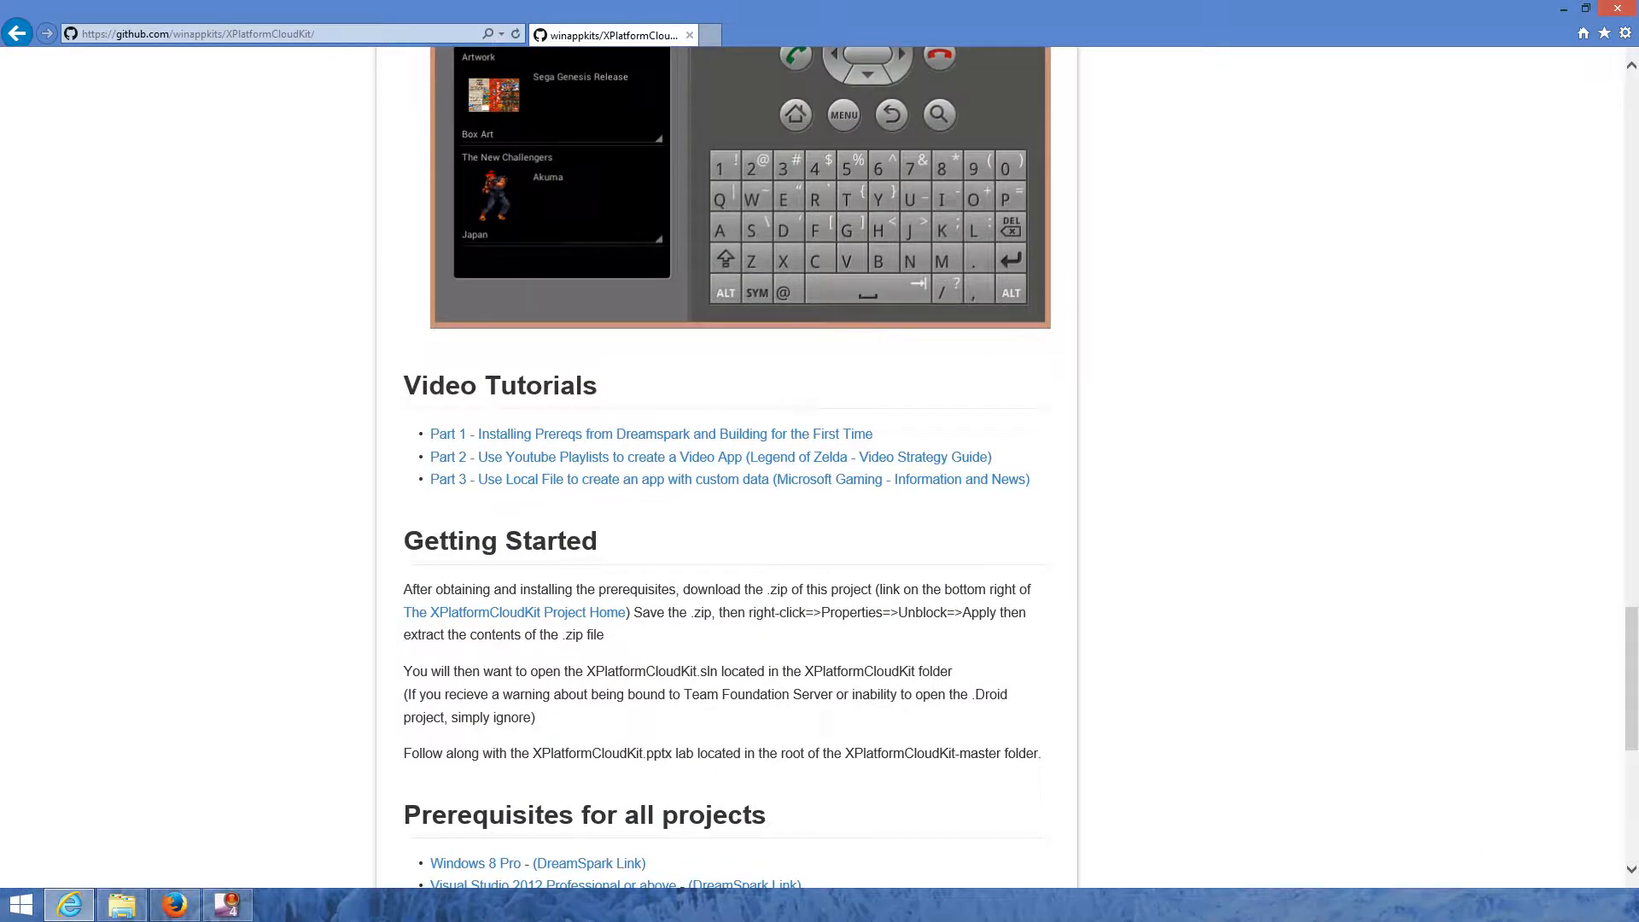
pyautogui.scroll(-2, 739, 468)
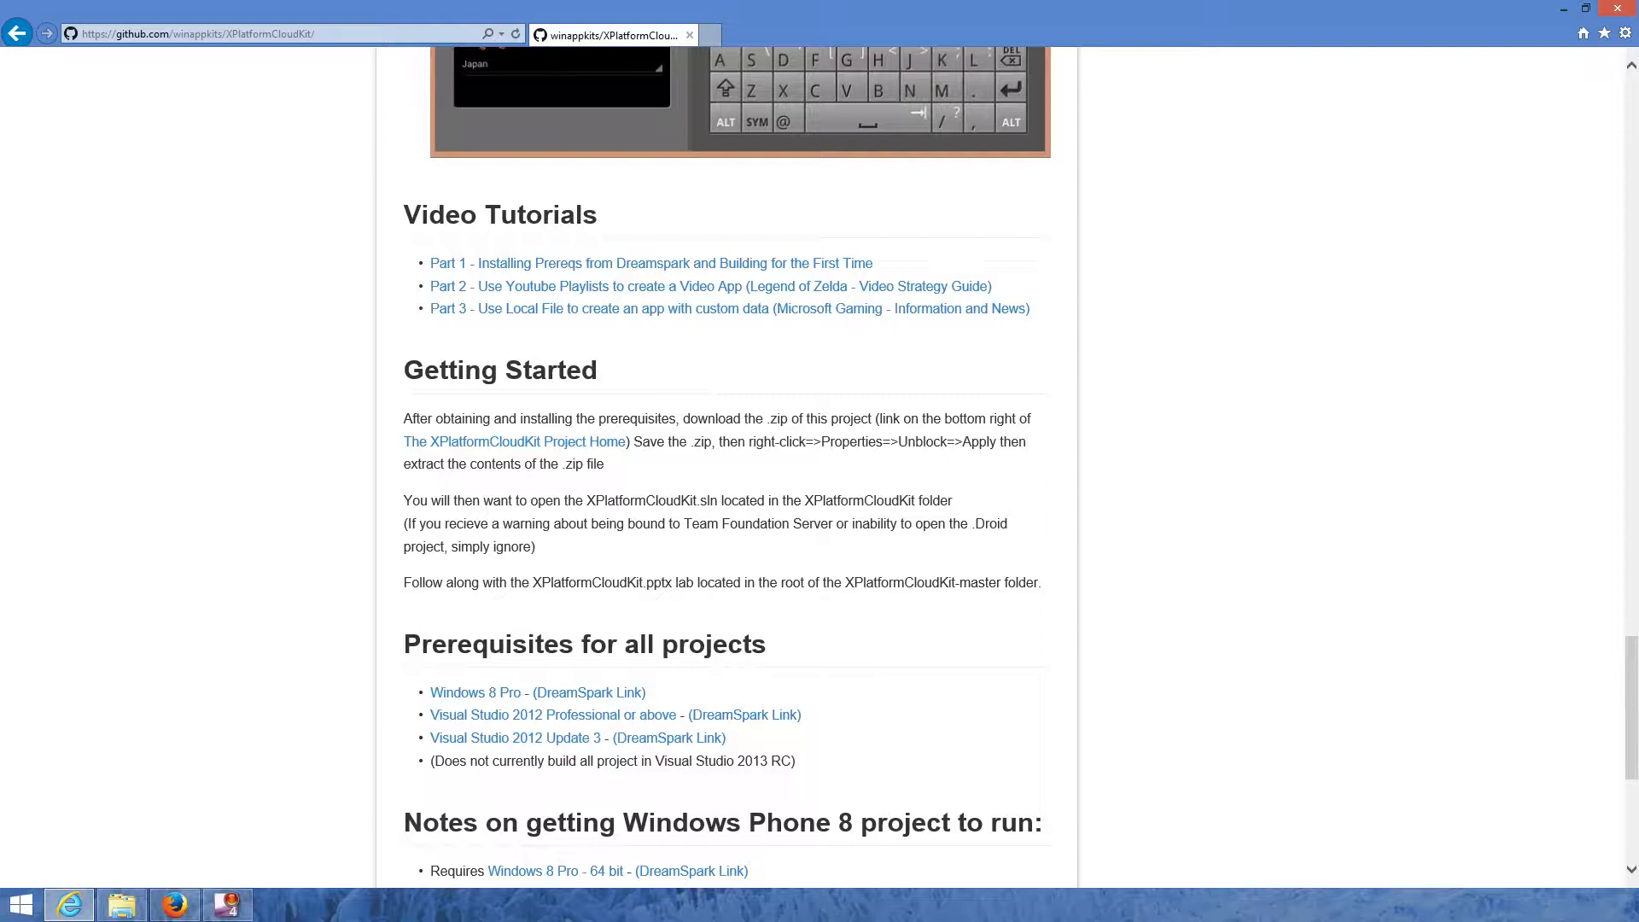
pyautogui.scroll(-3, 555, 450)
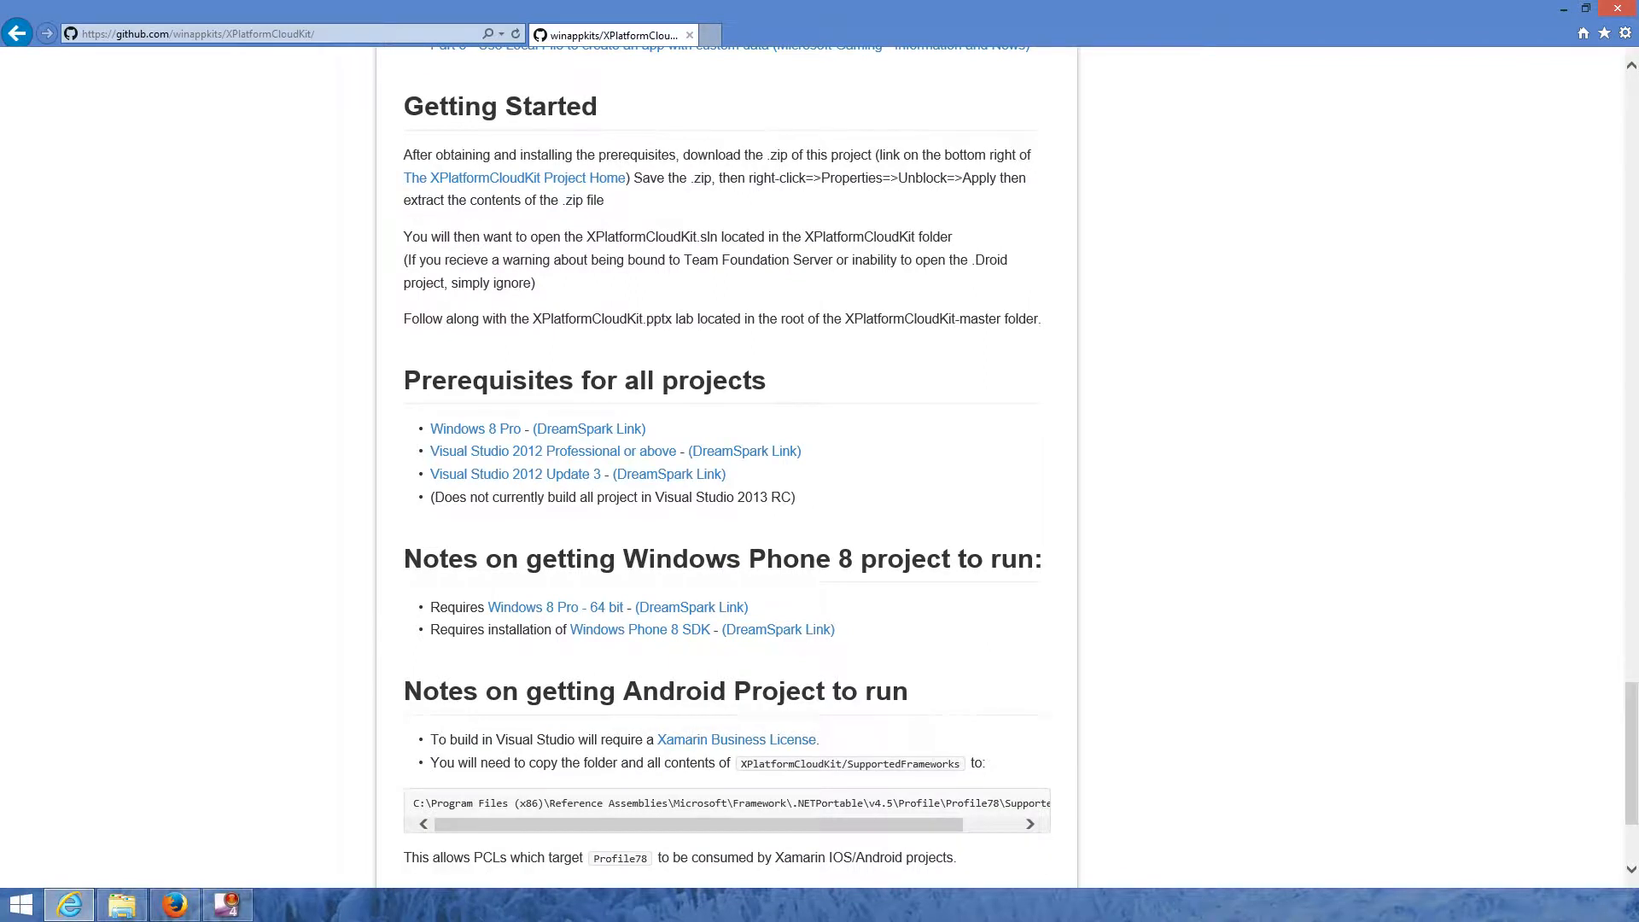
pyautogui.scroll(15, 726, 469)
pyautogui.scroll(15, 725, 469)
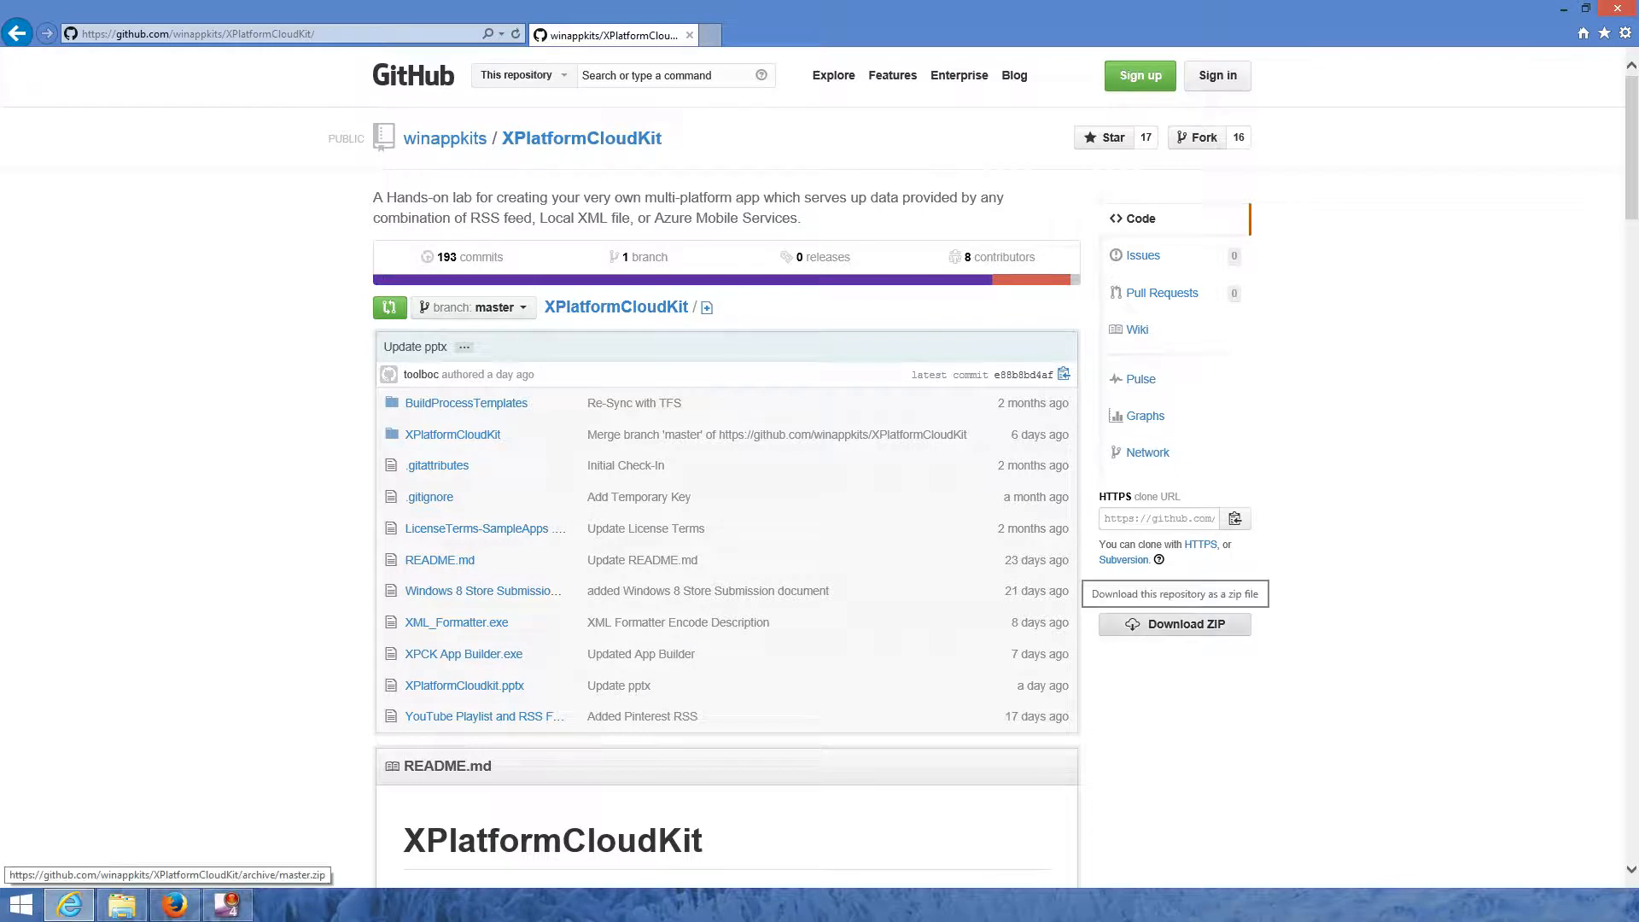
# - Download the repository as XPlatformCloudKit-master.zip and open the Downloads folder
pyautogui.click(1175, 624)
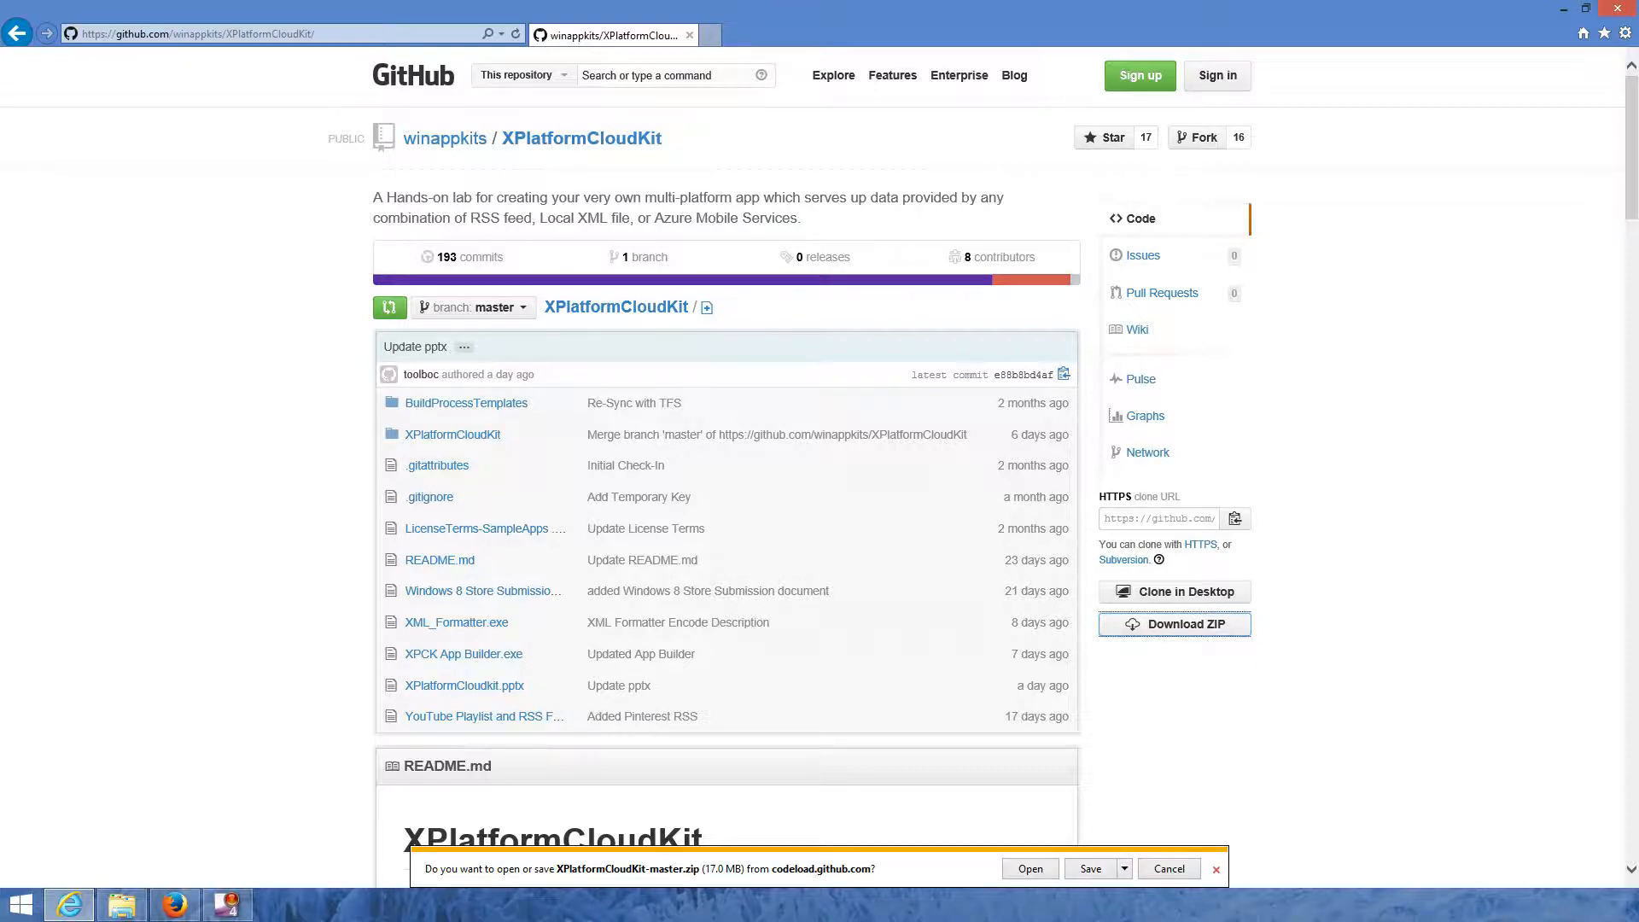
pyautogui.click(1217, 870)
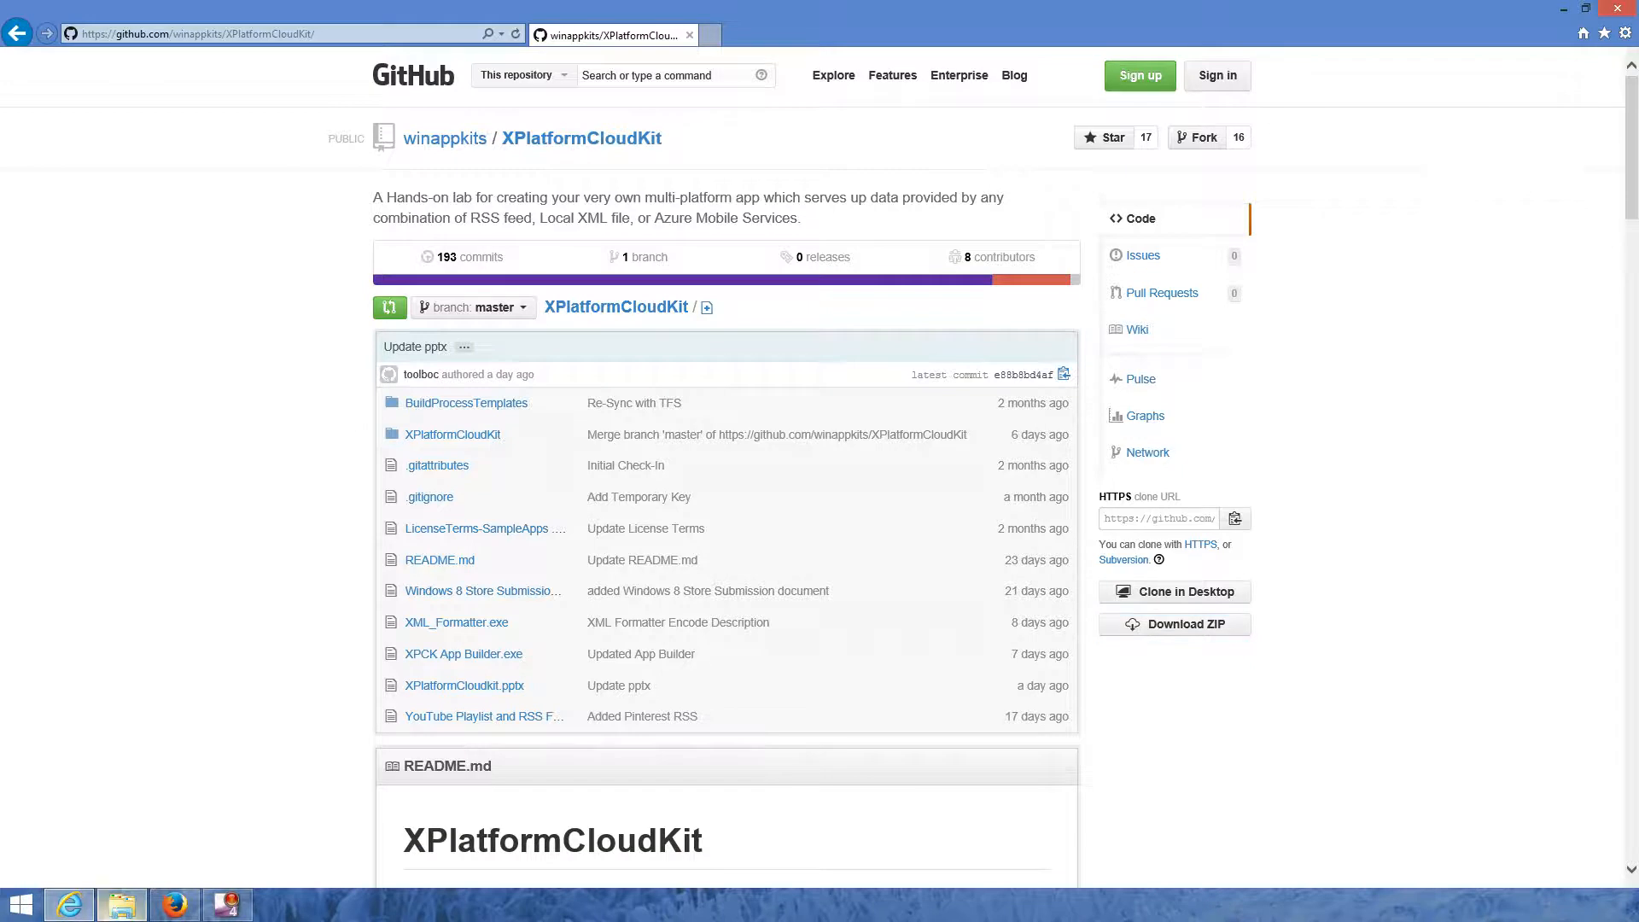
pyautogui.click(121, 905)
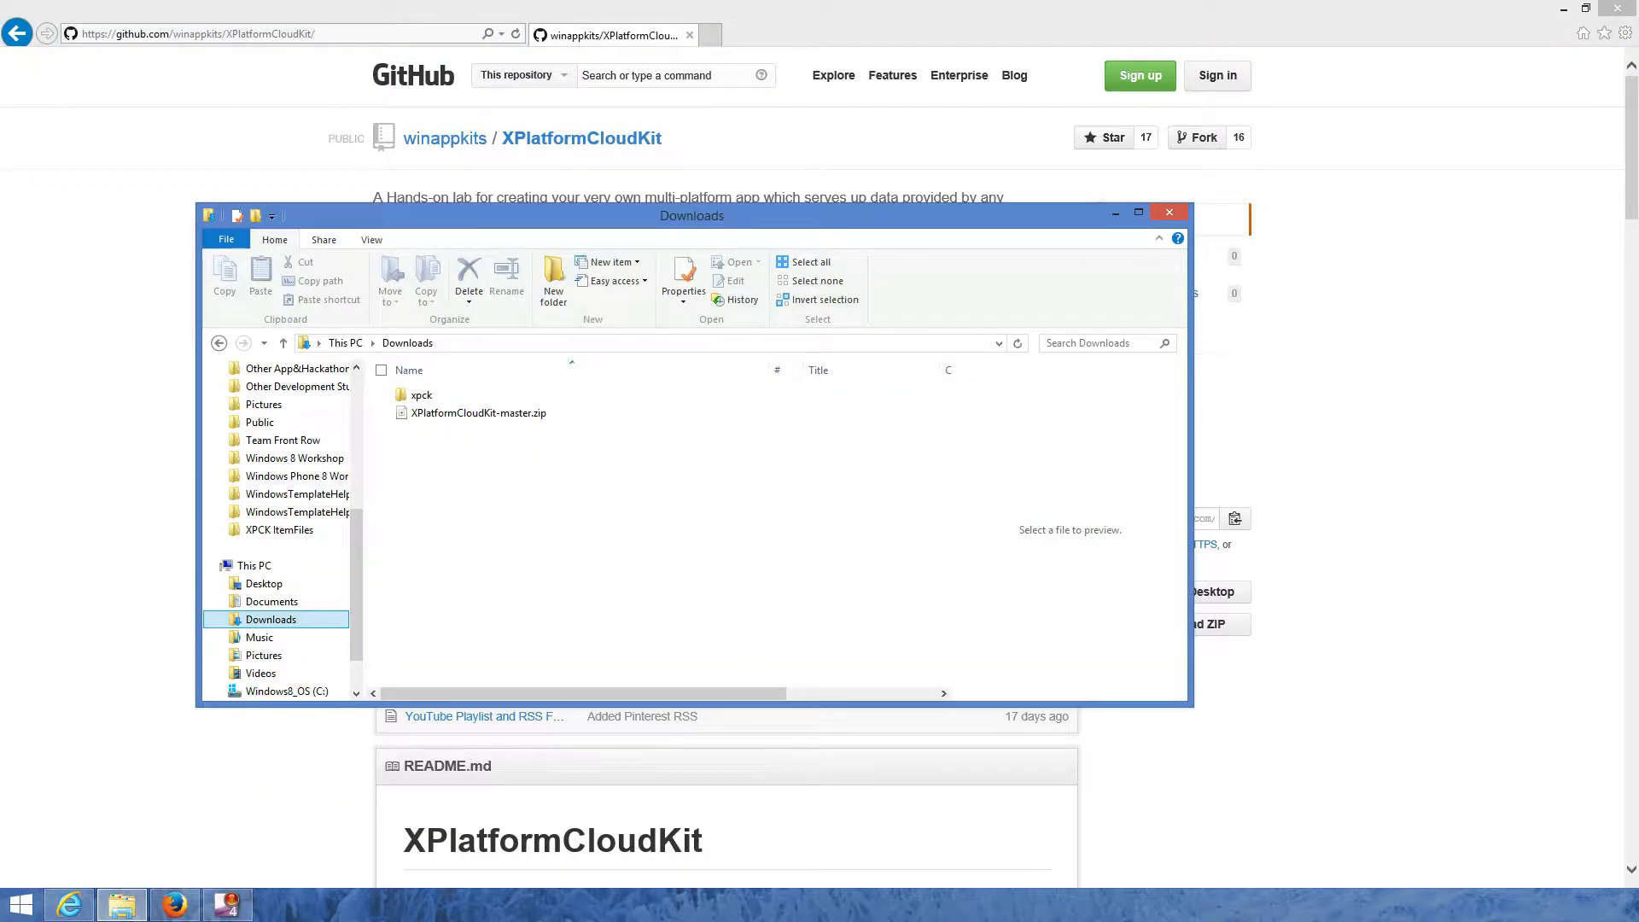
# - Unblock XPlatformCloudKit-master.zip in its Properties dialog and apply the change
pyautogui.click(478, 413)
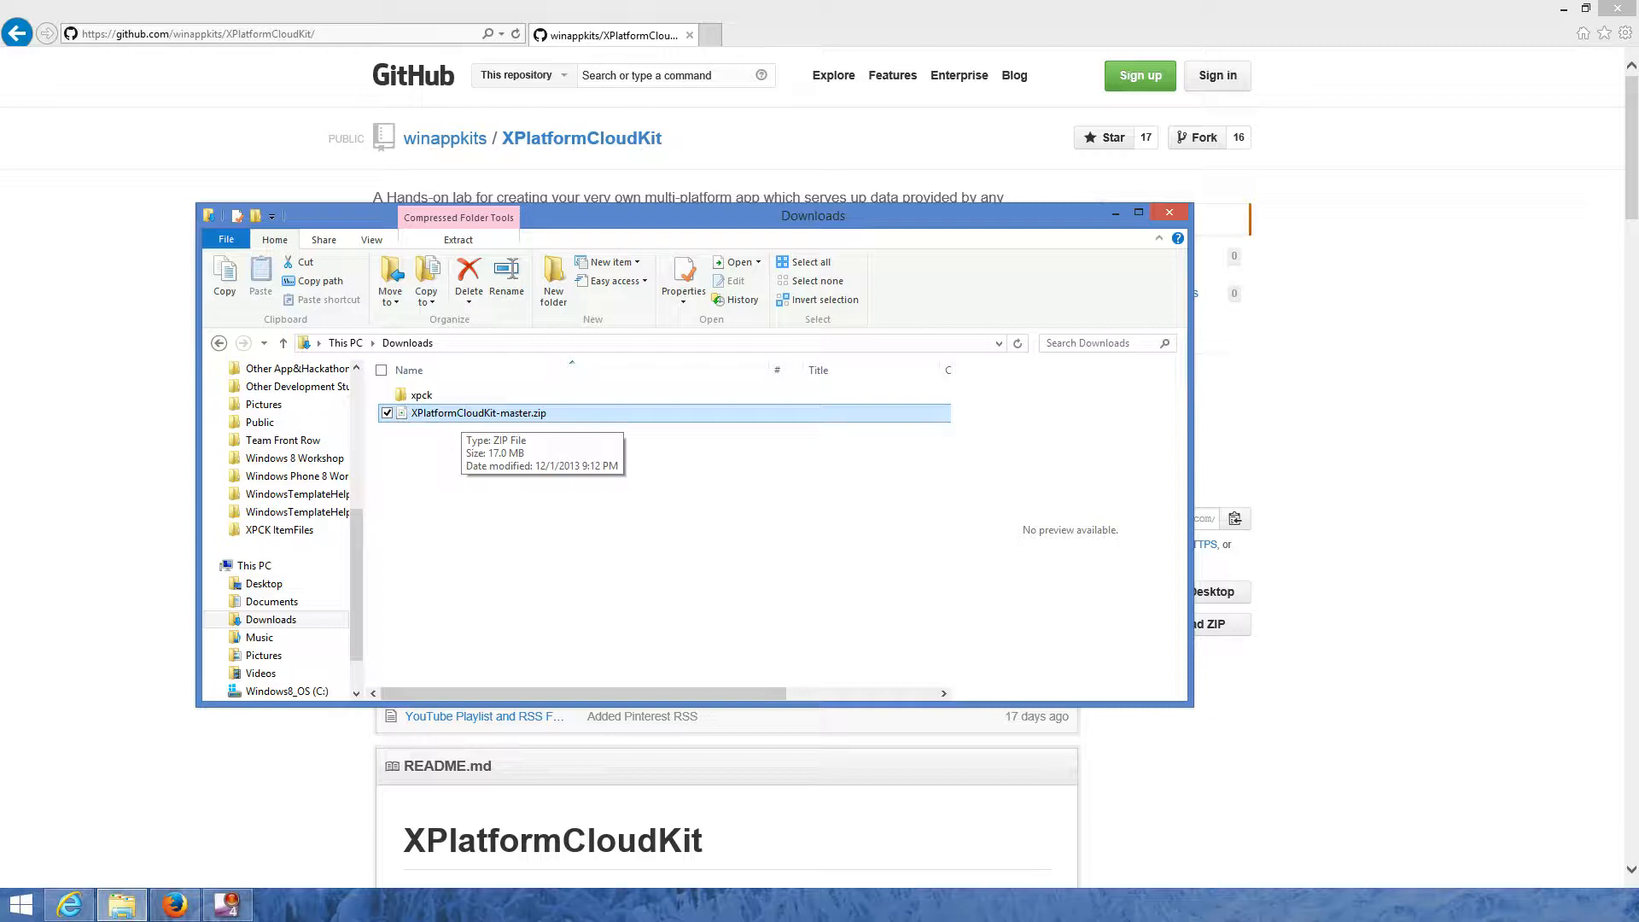
pyautogui.rightClick(459, 417)
pyautogui.click(256, 712)
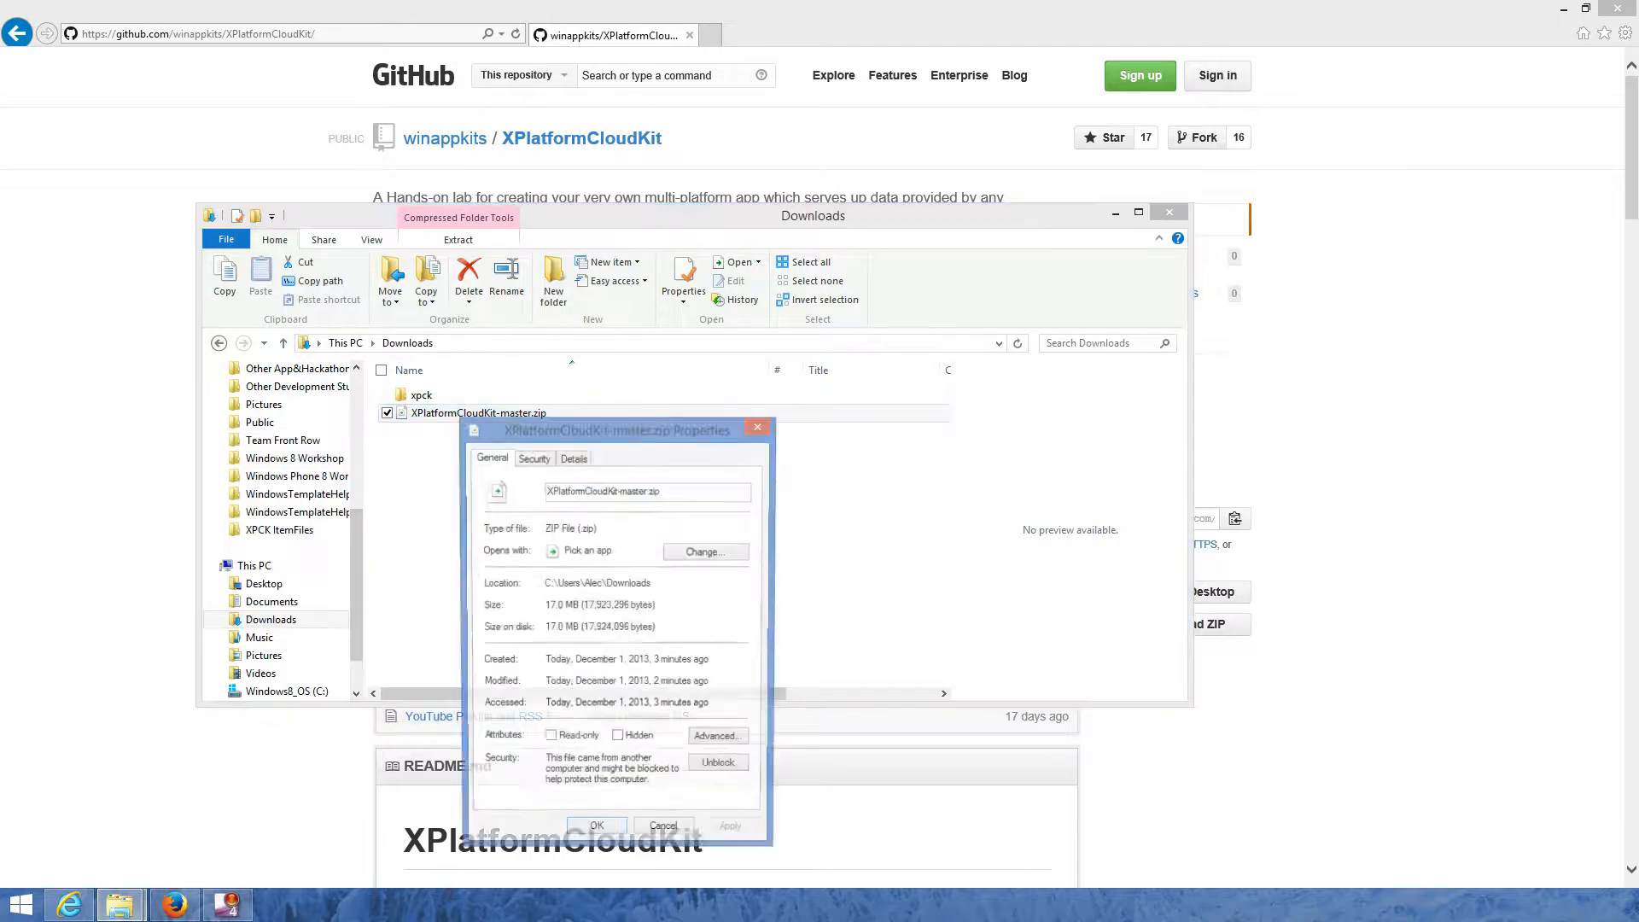
pyautogui.moveTo(580, 429); pyautogui.dragTo(681, 424)
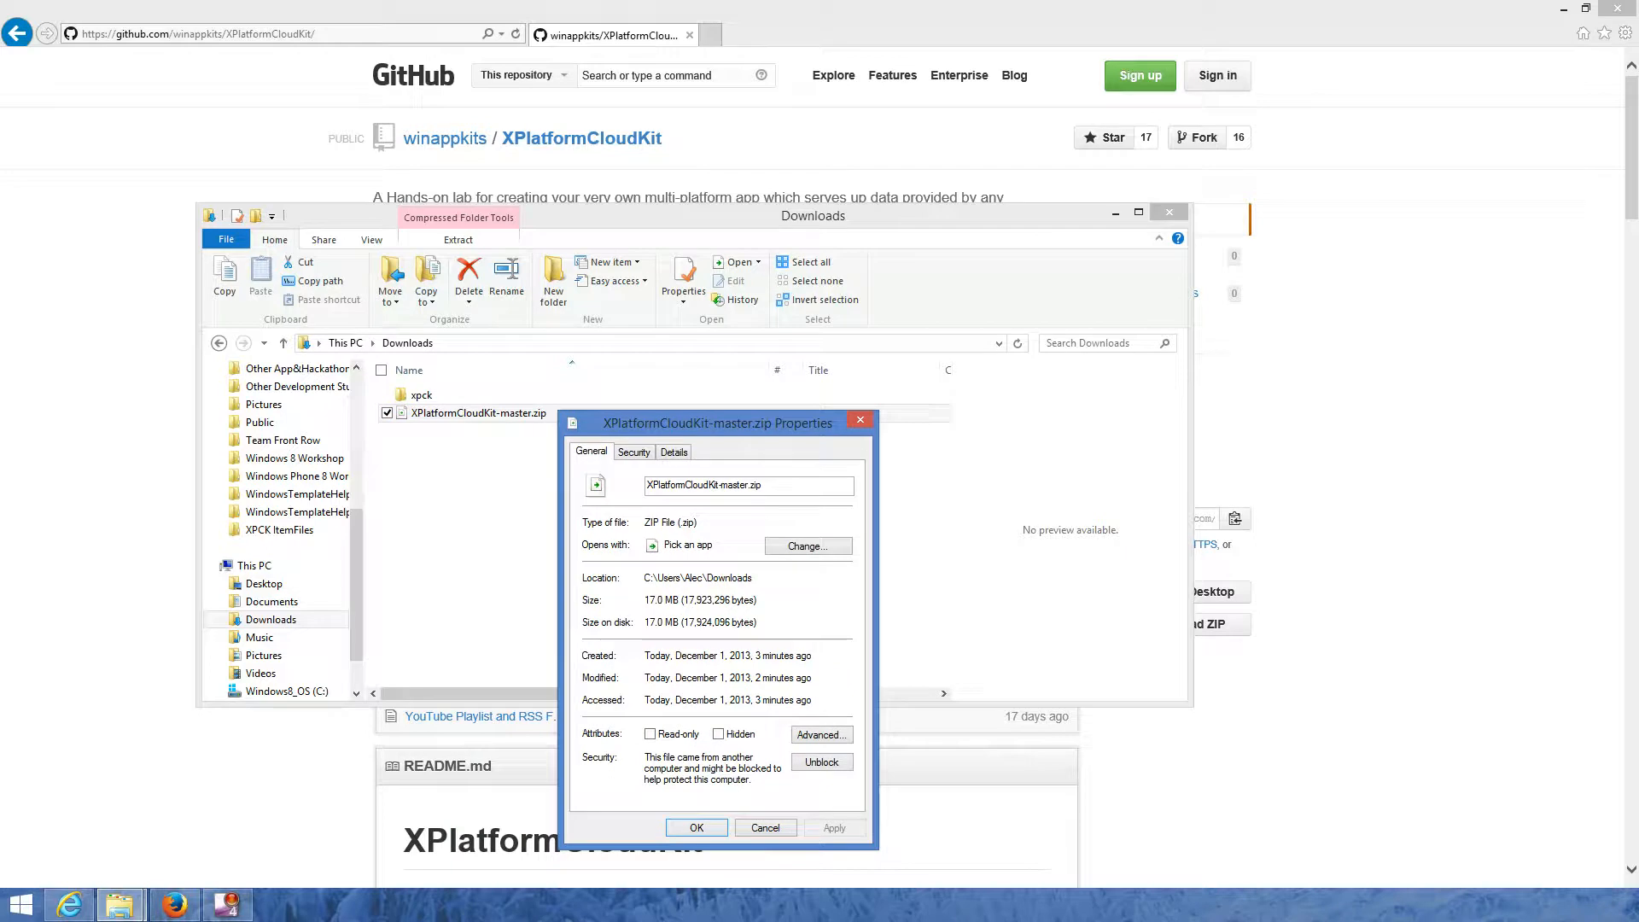
pyautogui.click(821, 762)
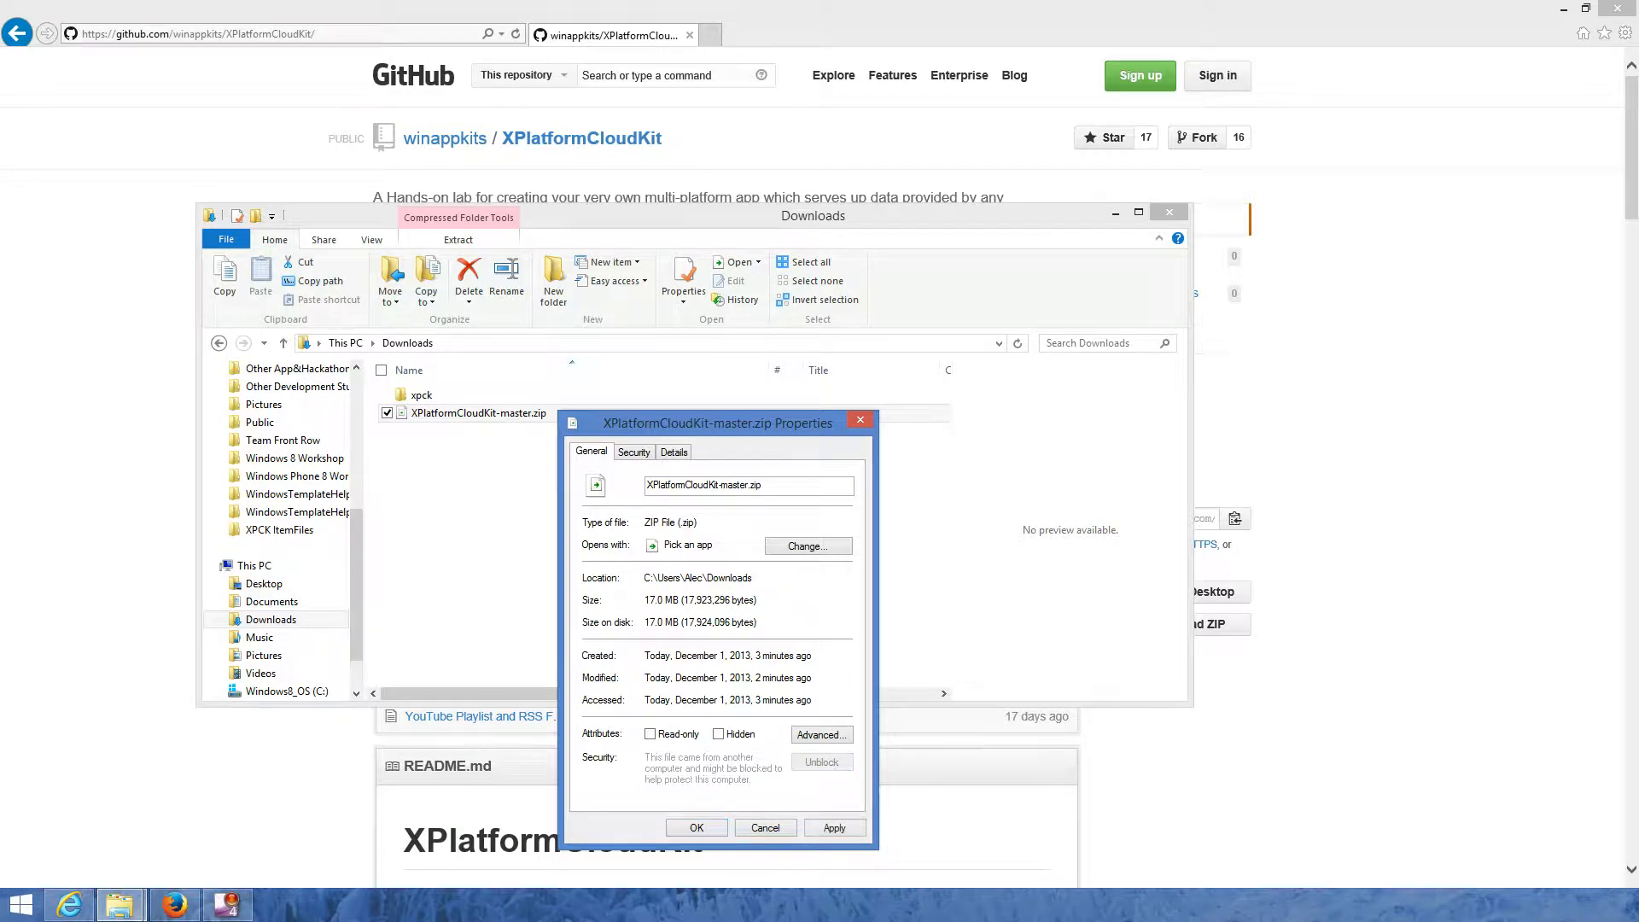
pyautogui.click(834, 827)
pyautogui.click(696, 827)
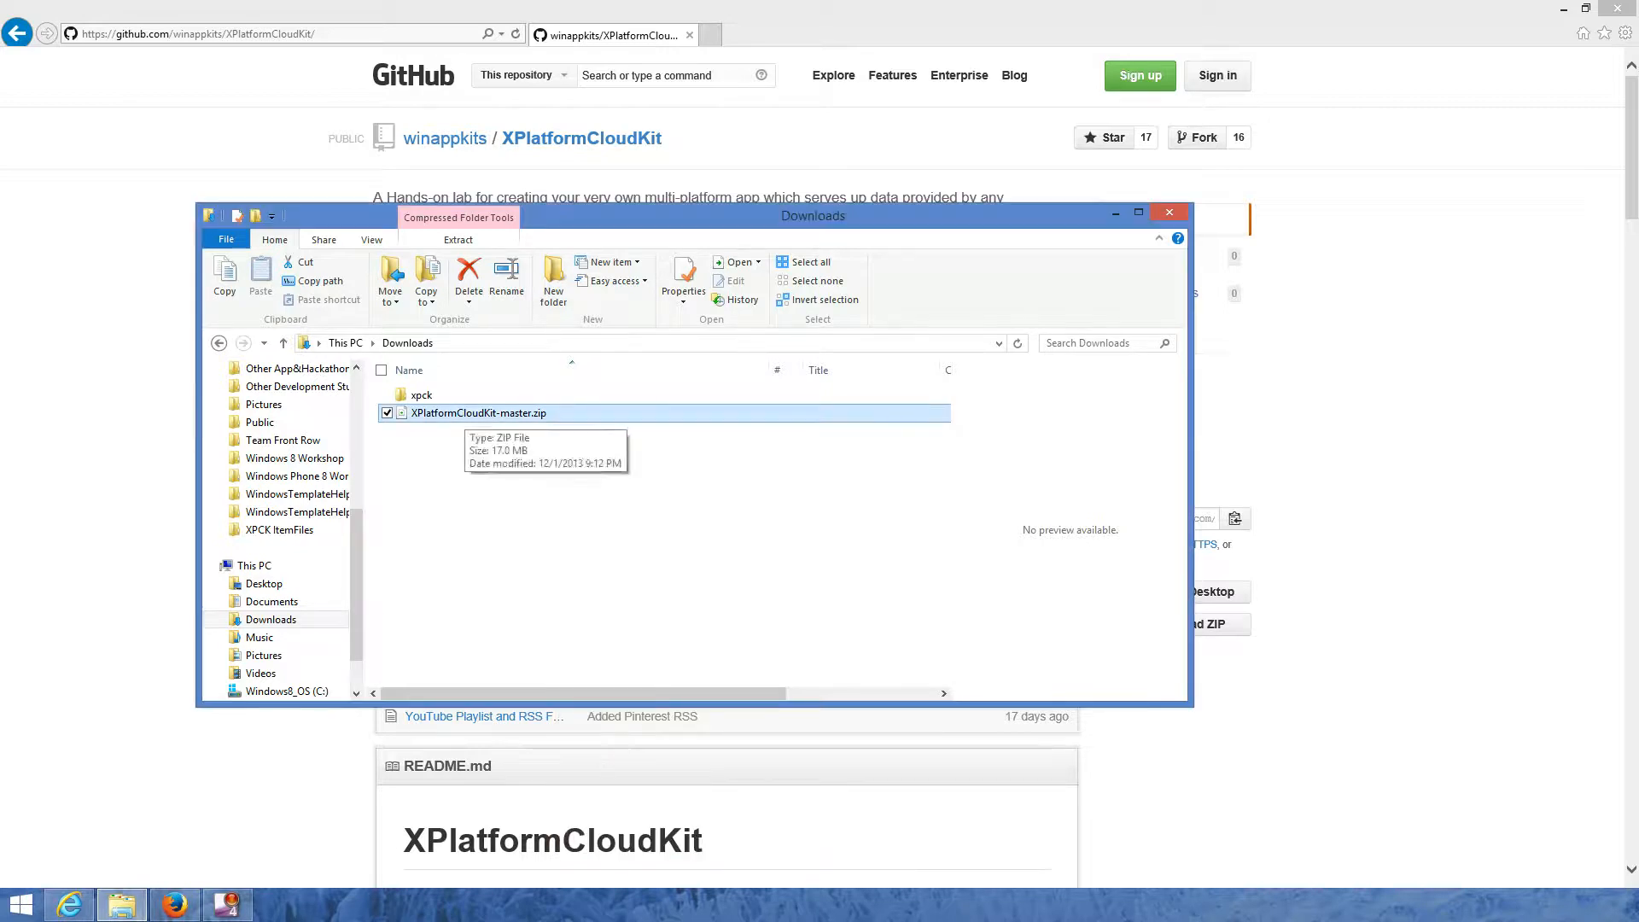
# - Extract XPlatformCloudKit-master.zip into Downloads and open the extracted XPlatformCloudKit-master folder
pyautogui.rightClick(464, 413)
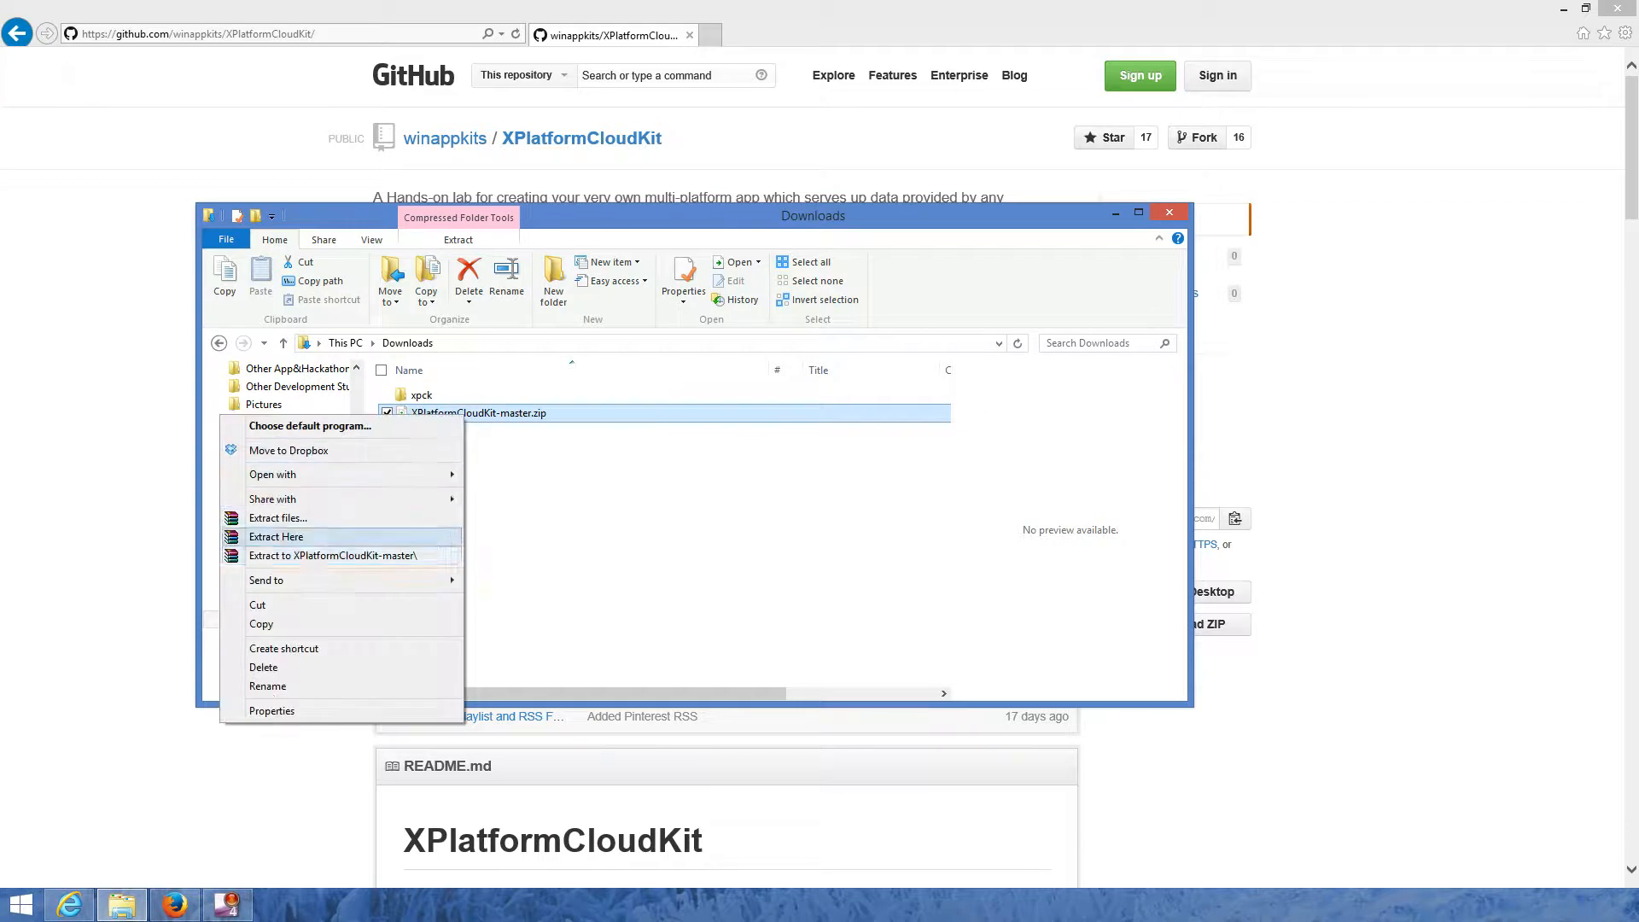
pyautogui.click(276, 536)
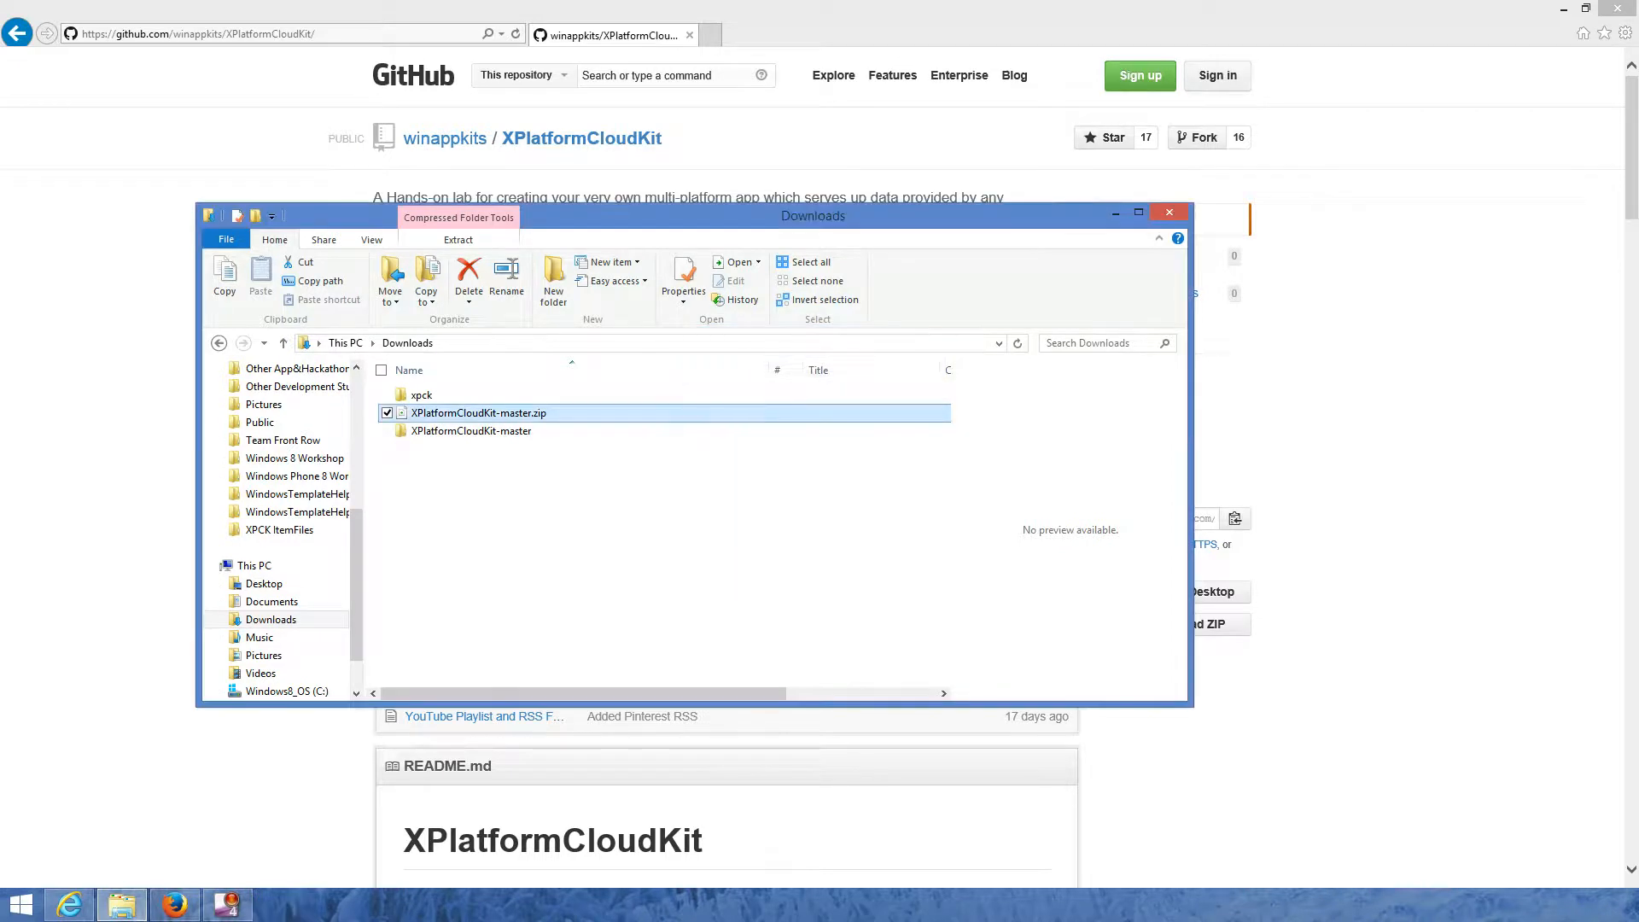
pyautogui.click(664, 547)
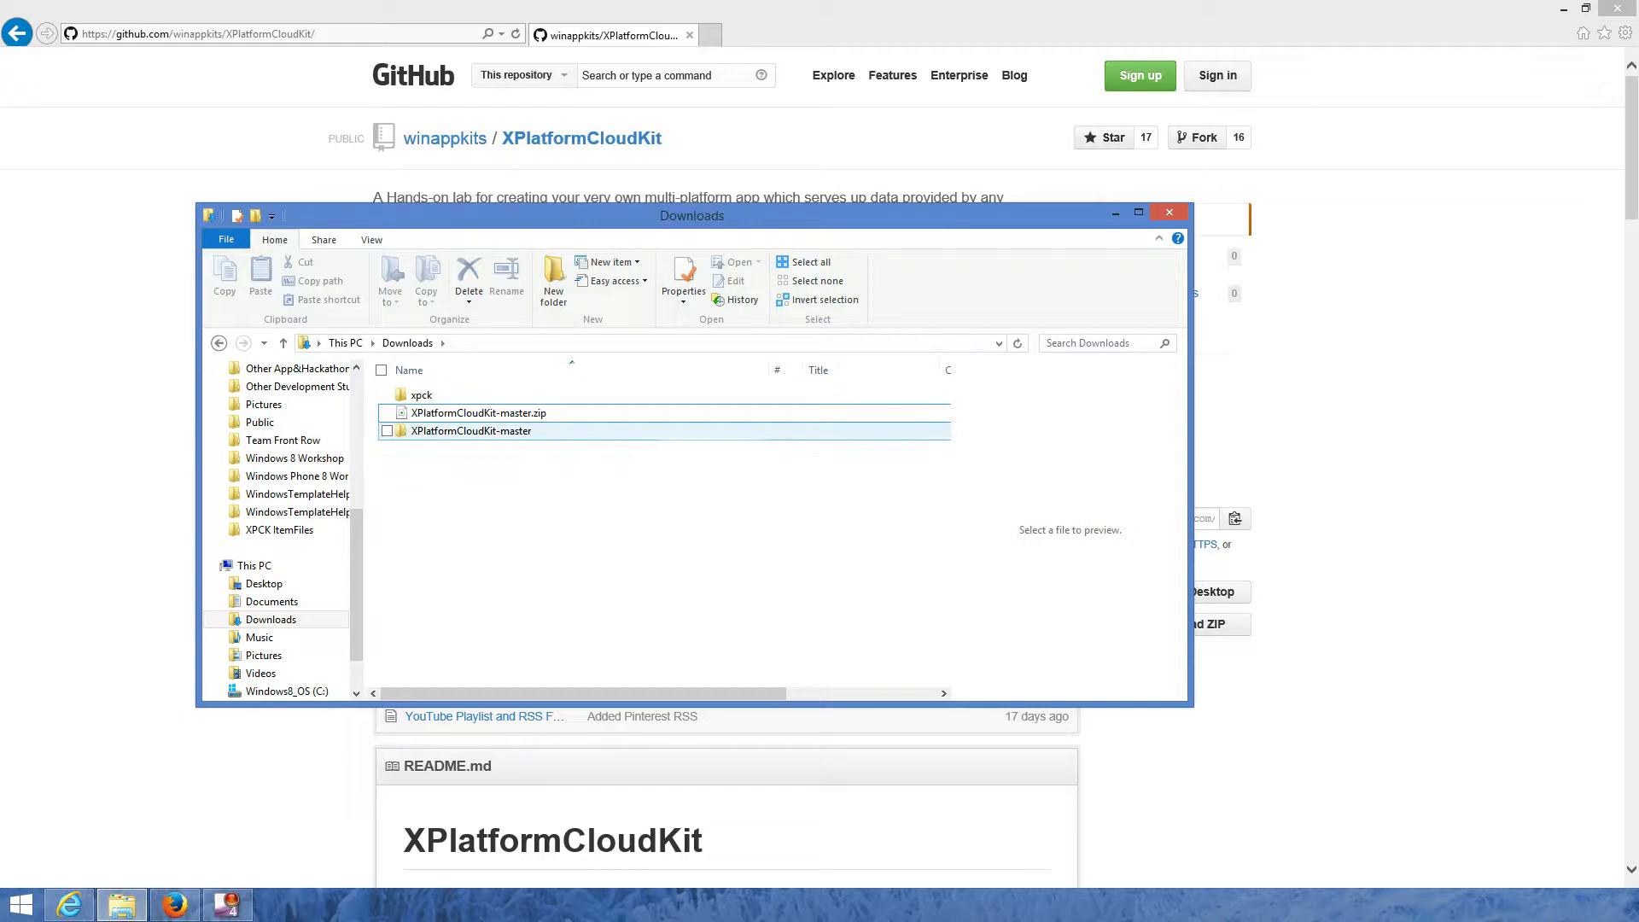
pyautogui.doubleClick(478, 431)
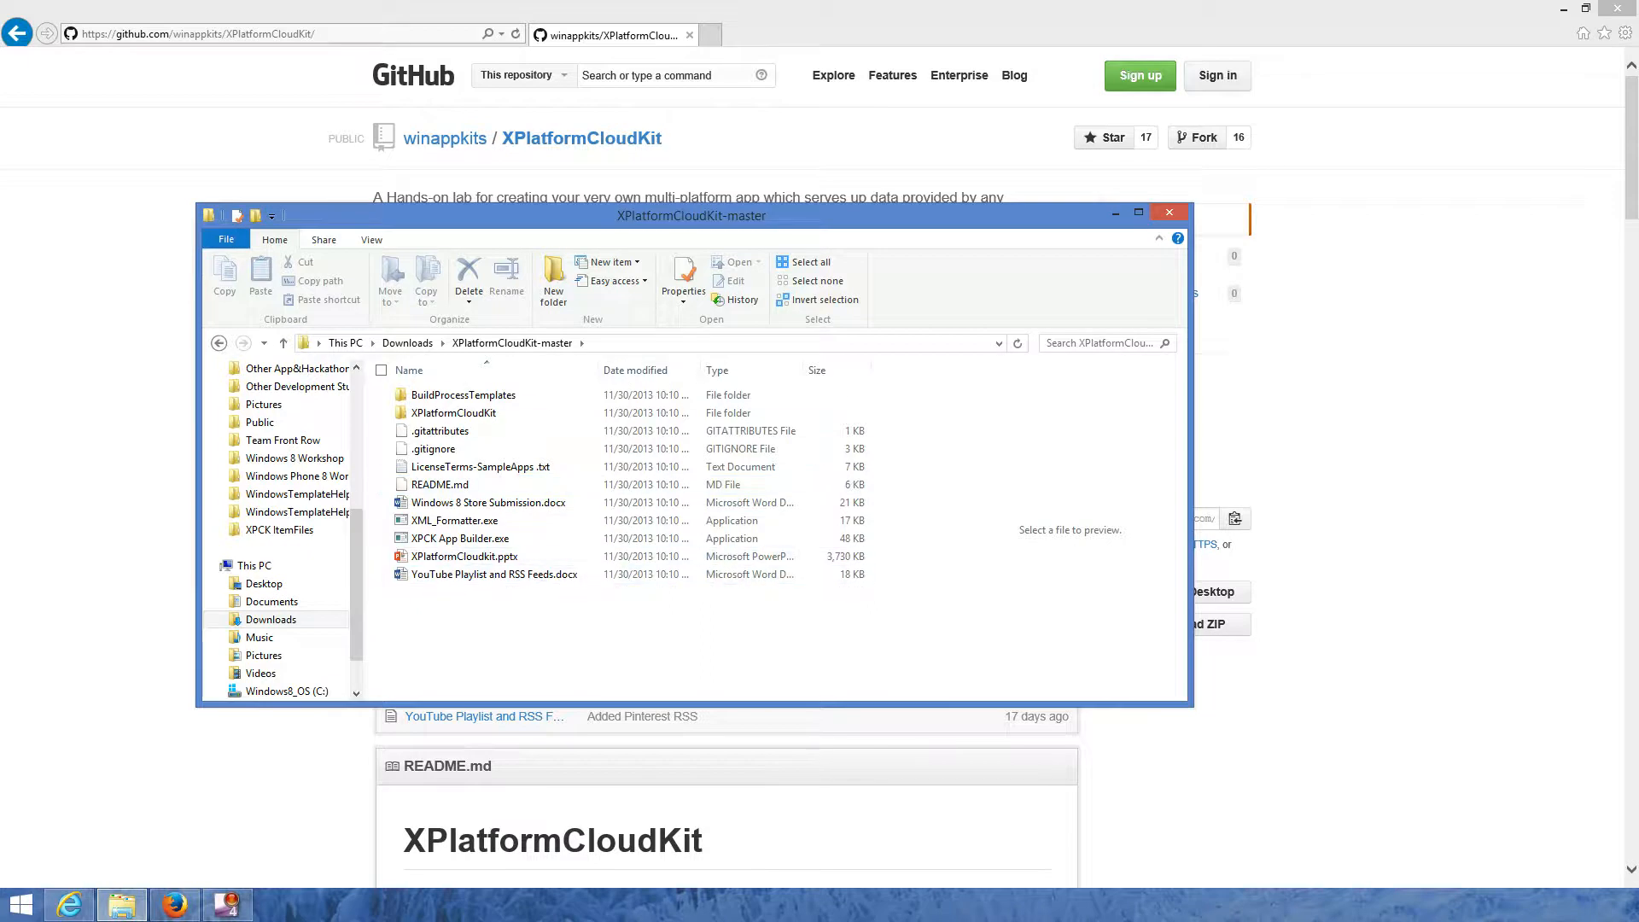
# - Look over README.md and the included documents, then run XPCK App Builder.exe
pyautogui.click(441, 485)
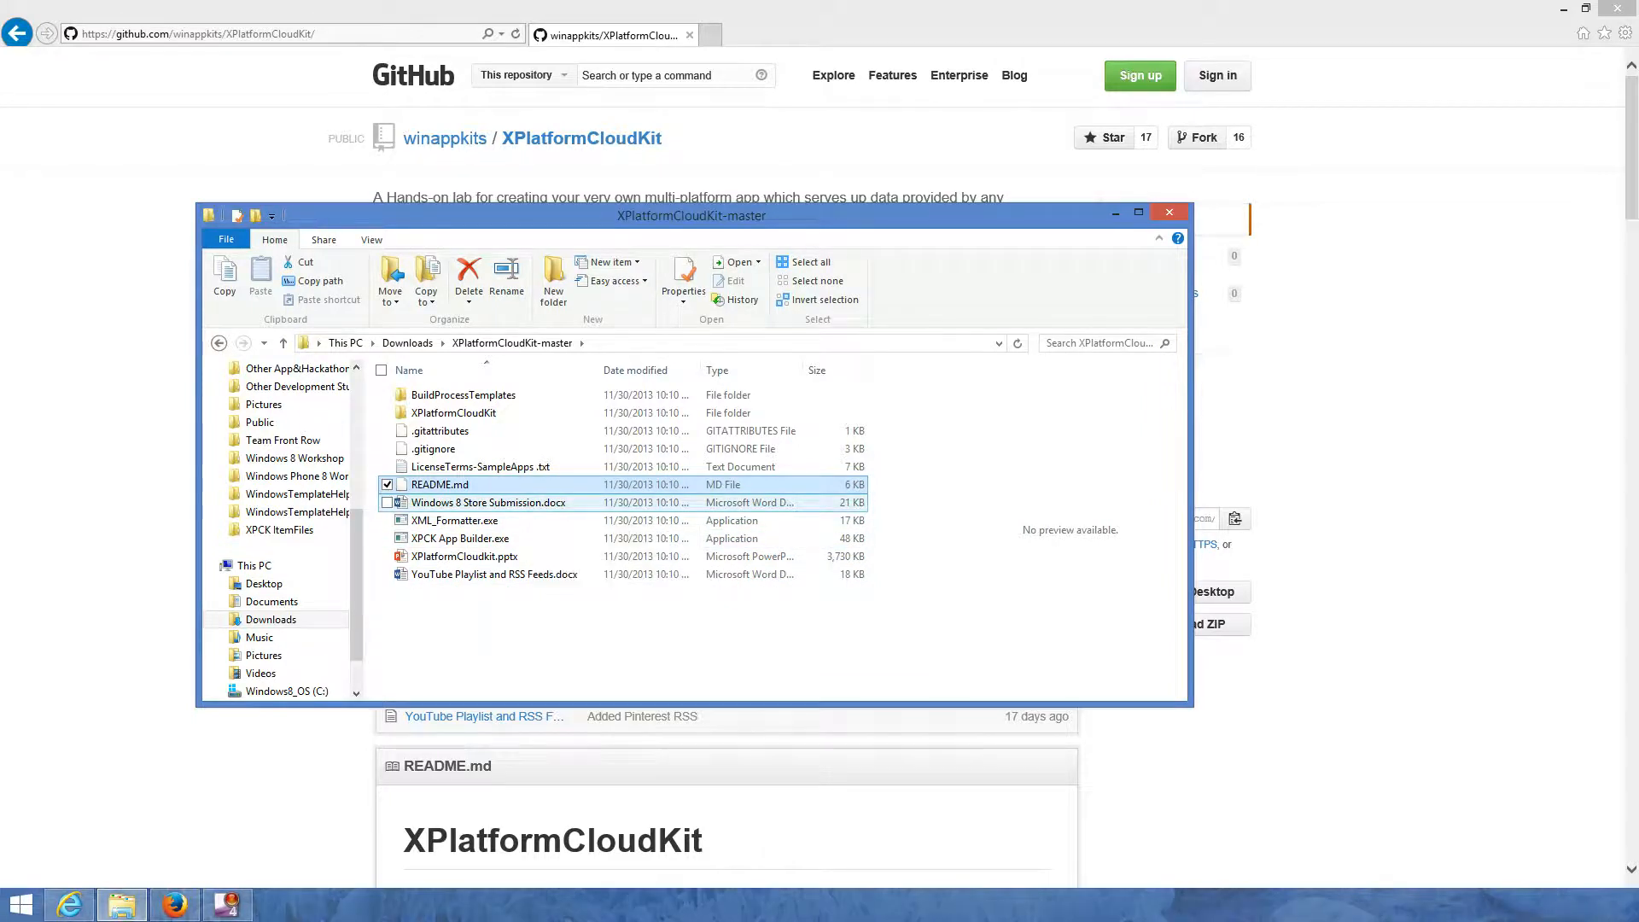
pyautogui.click(512, 503)
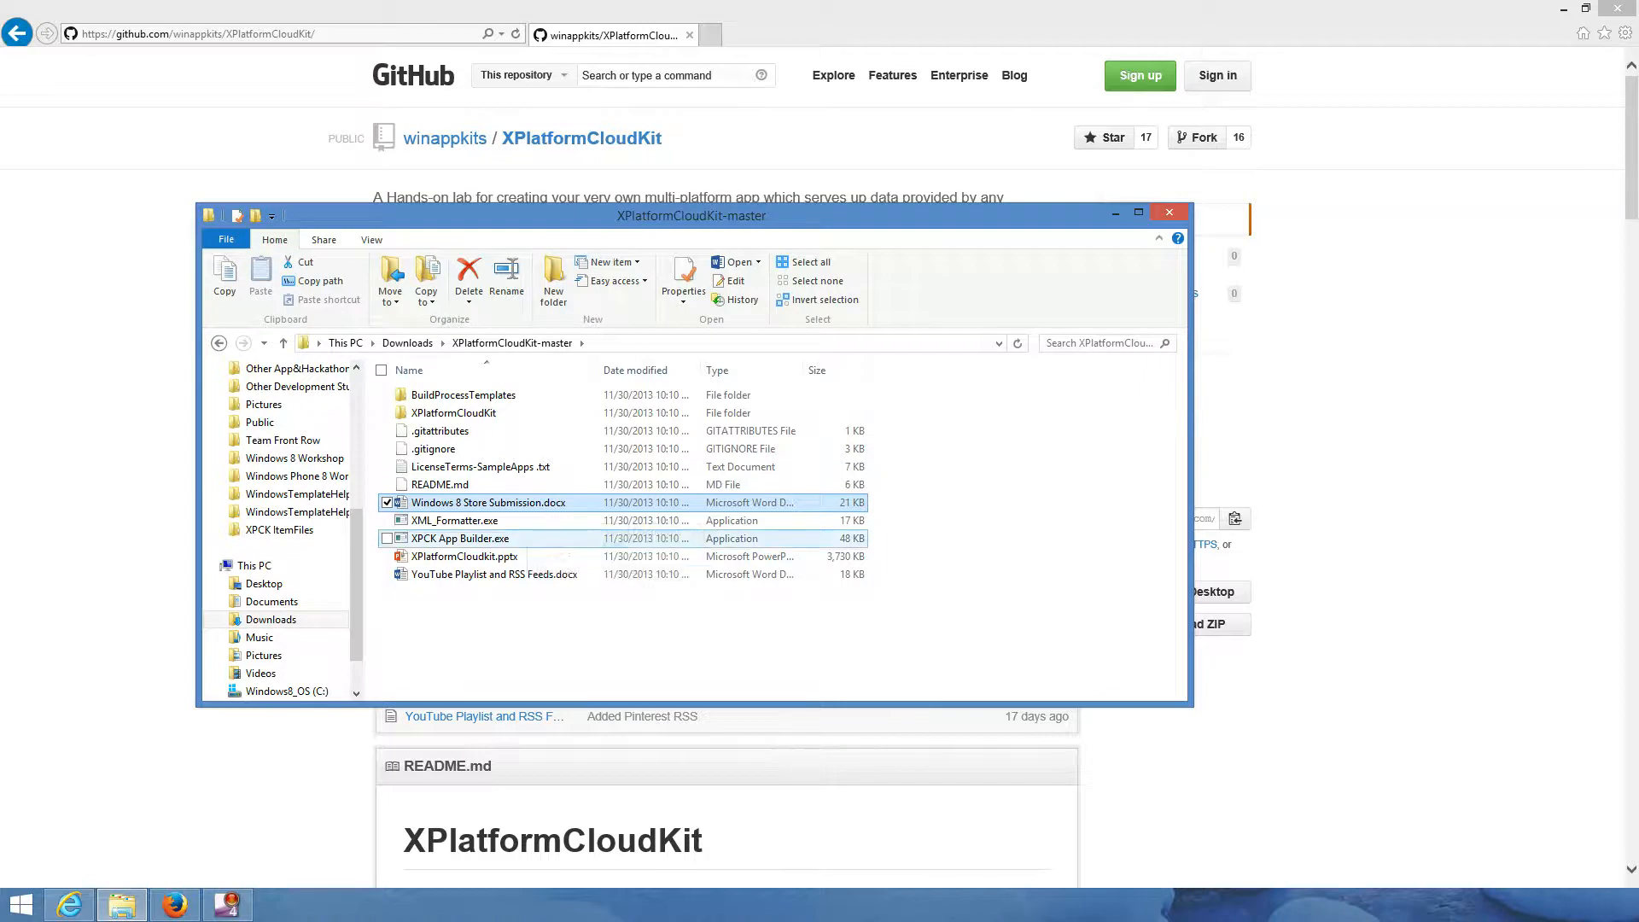
pyautogui.click(513, 556)
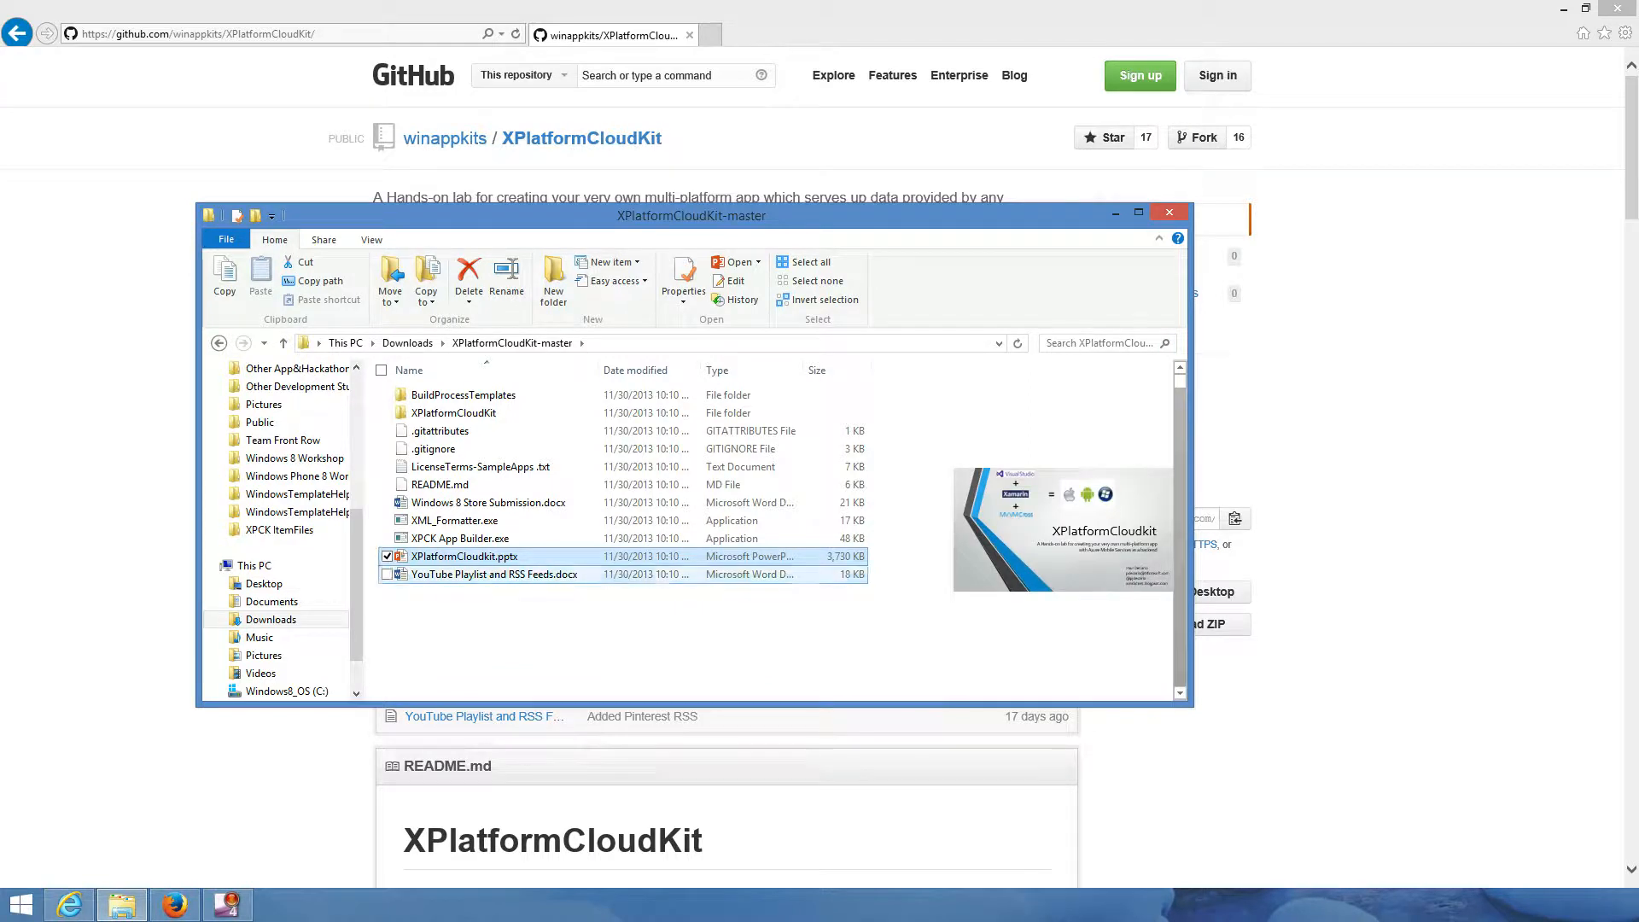
pyautogui.click(495, 575)
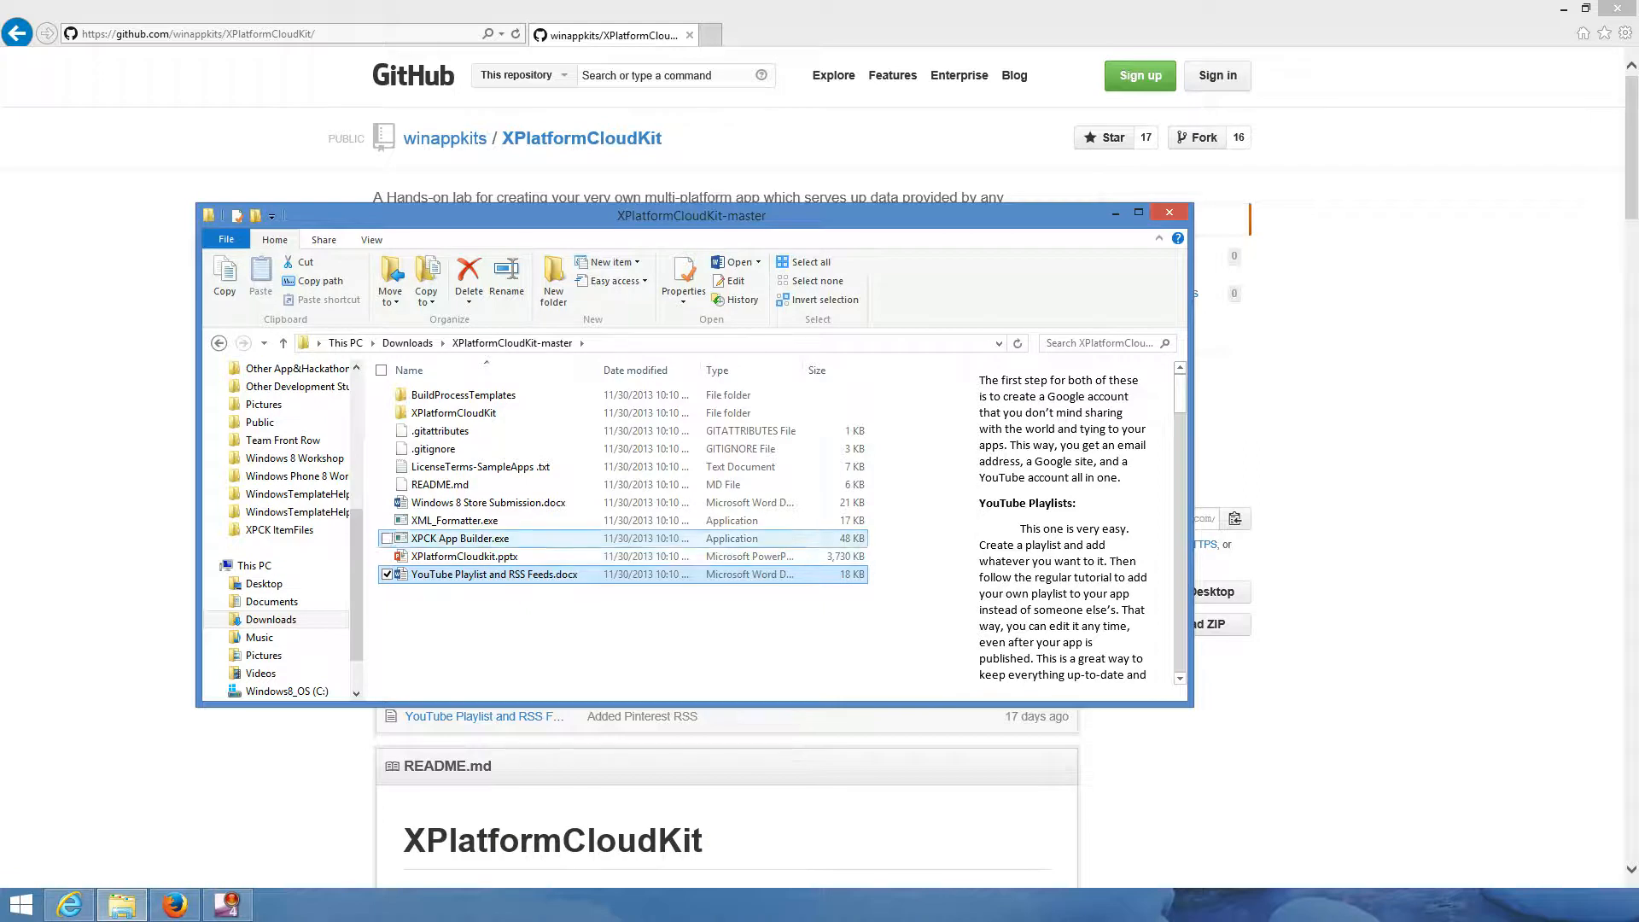
pyautogui.click(522, 540)
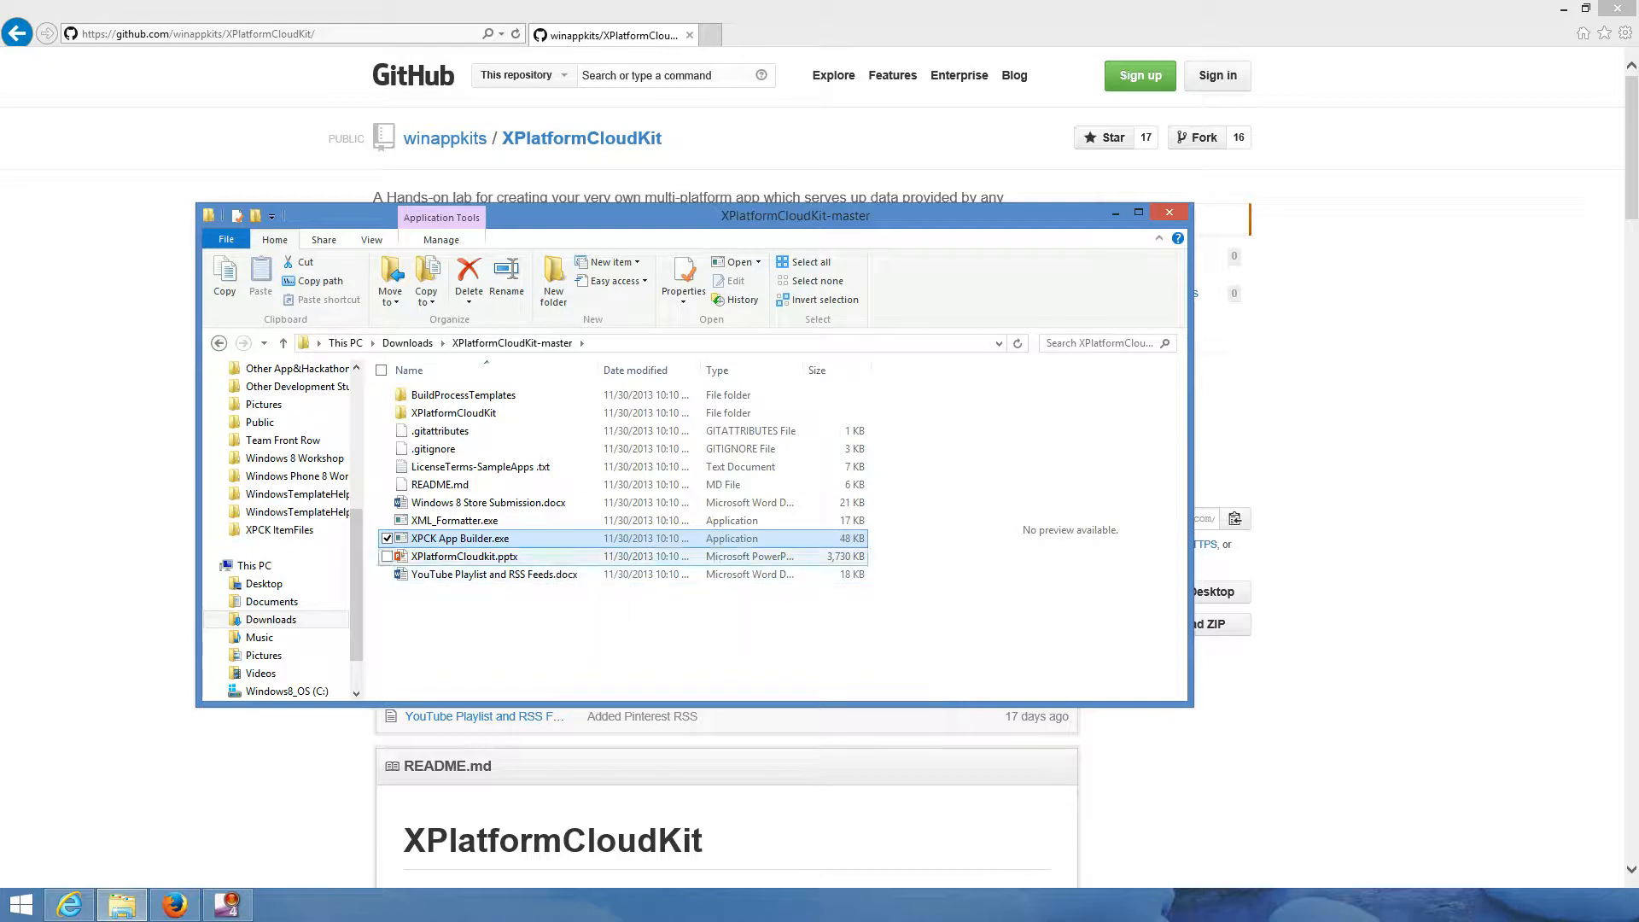
pyautogui.doubleClick(517, 539)
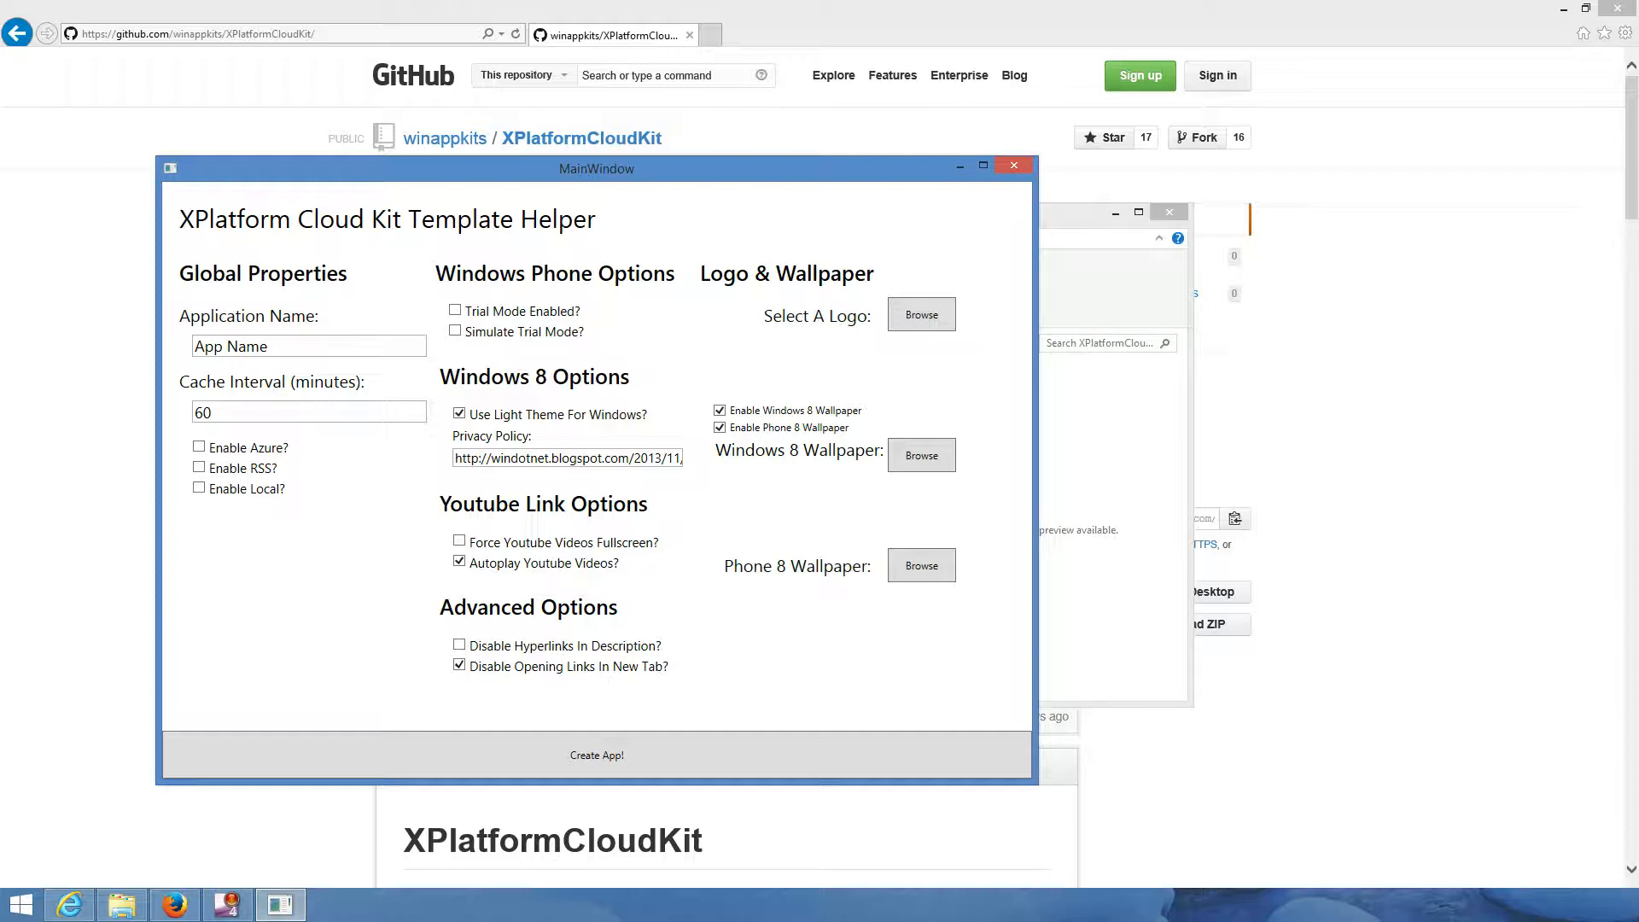
# - Replace the placeholder application name with 'Windows Phone Enthusiast'
pyautogui.moveTo(299, 346); pyautogui.dragTo(193, 346)
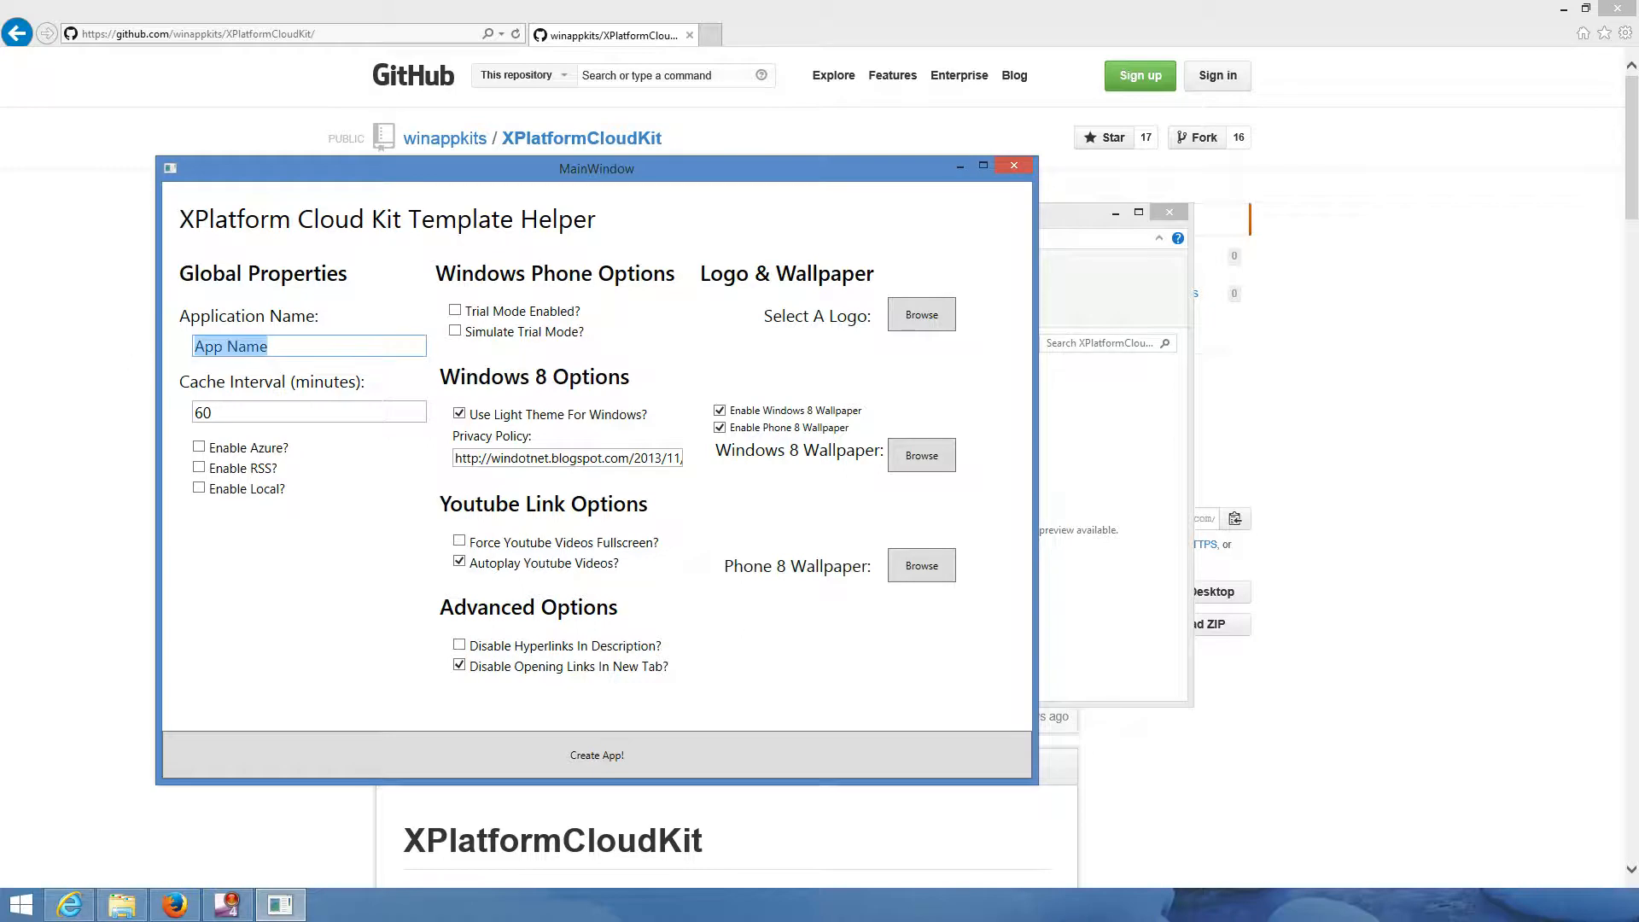
pyautogui.press('BackSpace')
pyautogui.write('Windows Phone ')
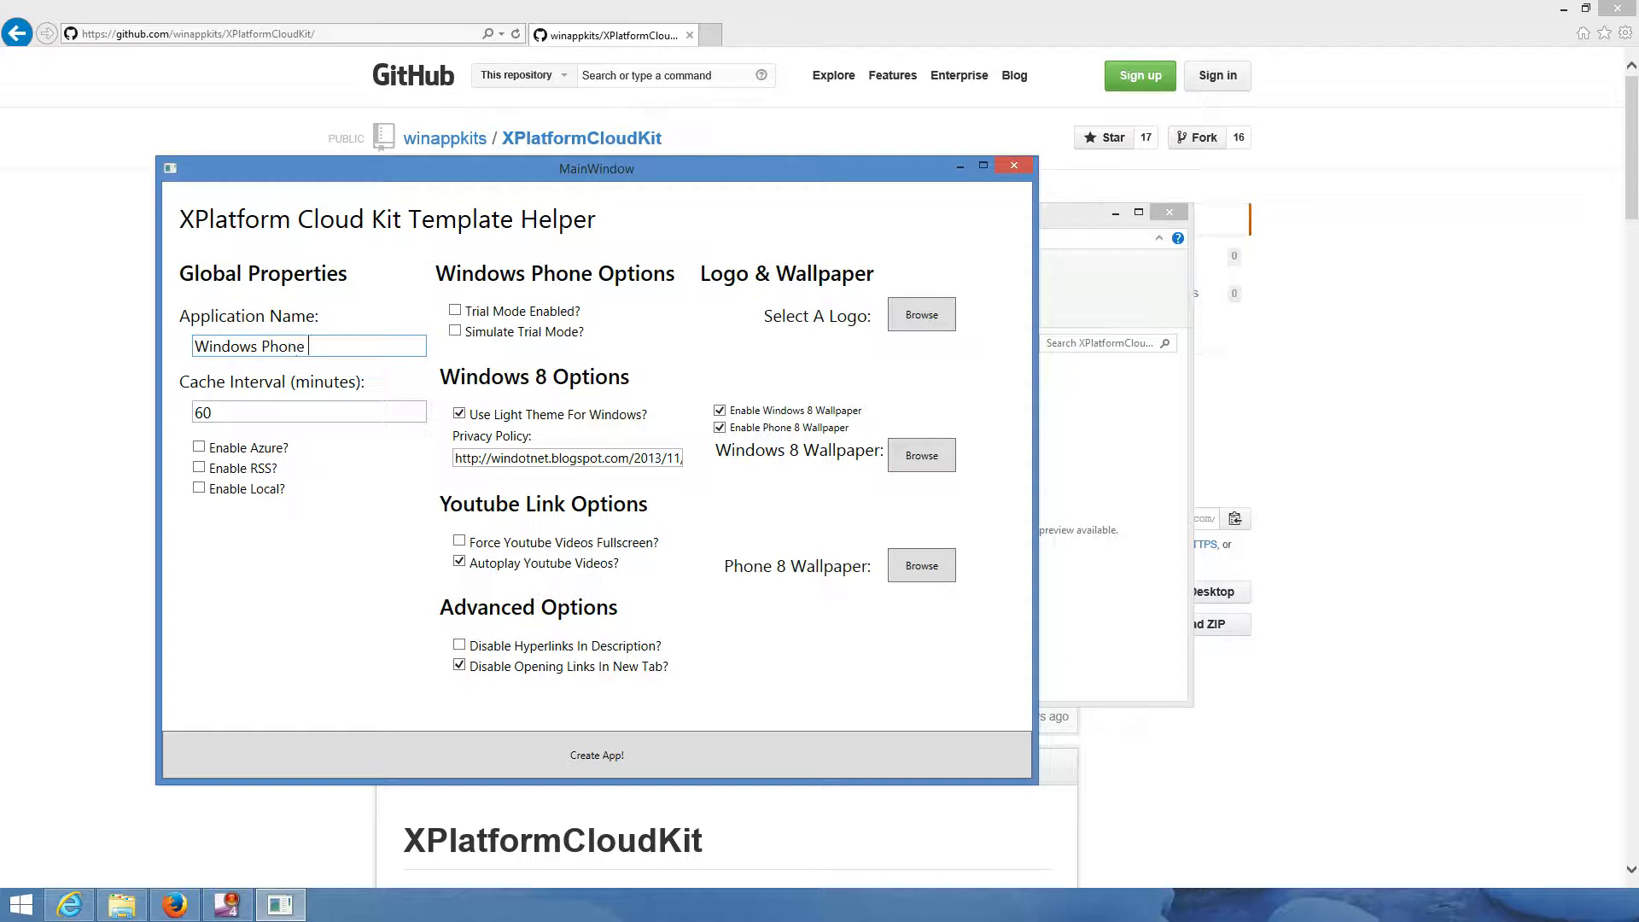
pyautogui.write('Enthusiast')
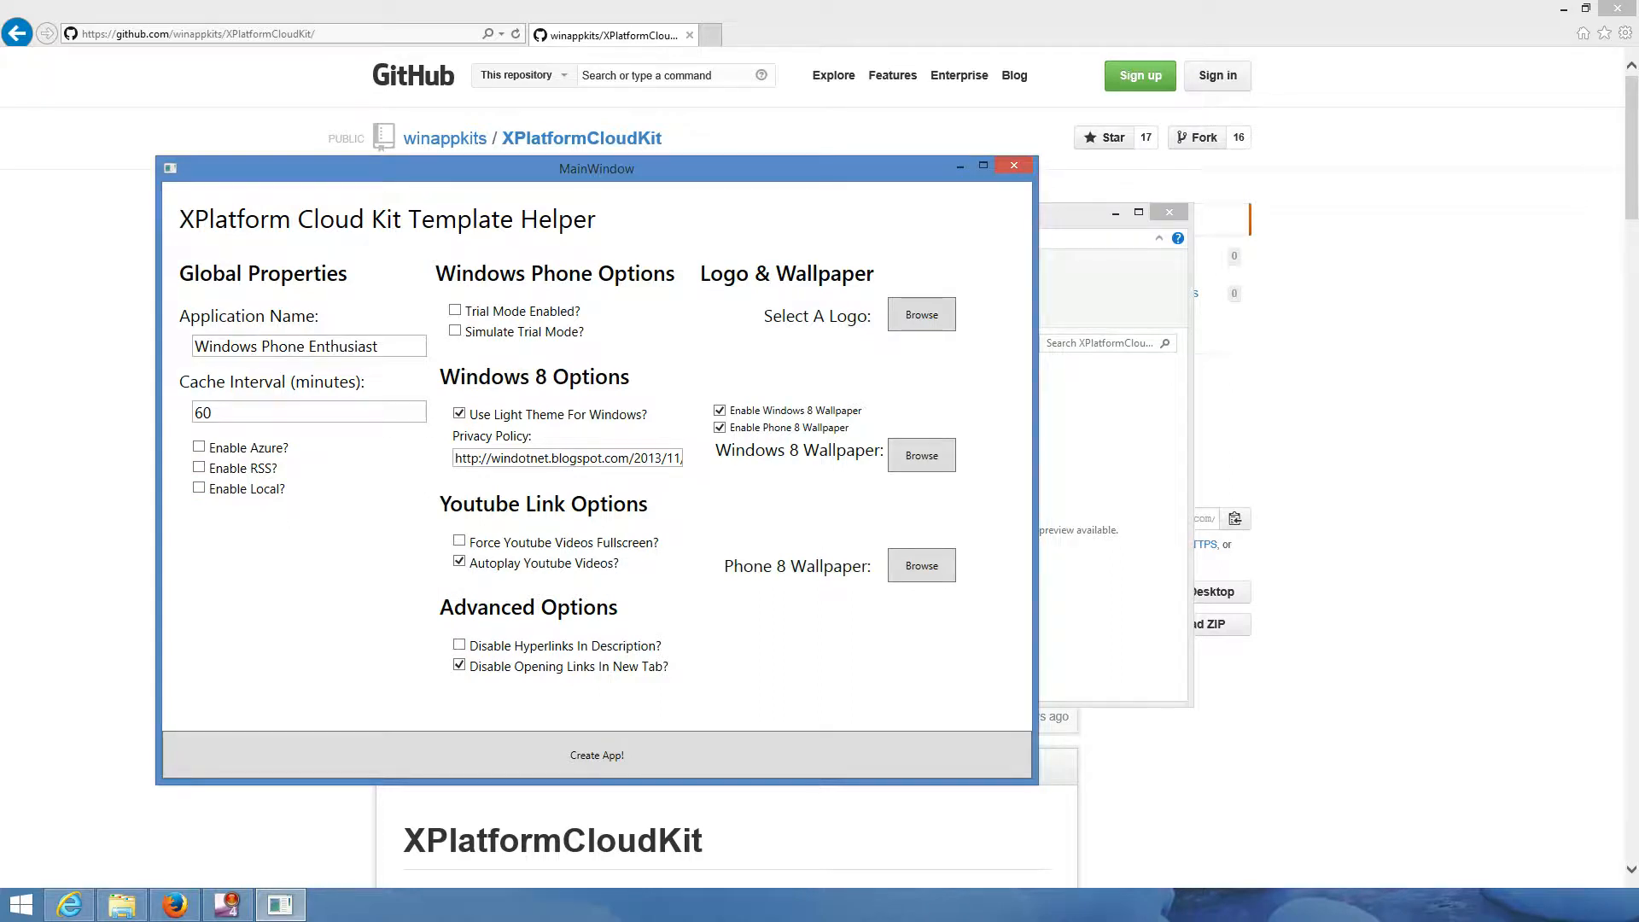
# - Enable Azure and RSS data sources and review the Mobile Service Address and Key
pyautogui.click(199, 447)
pyautogui.click(199, 467)
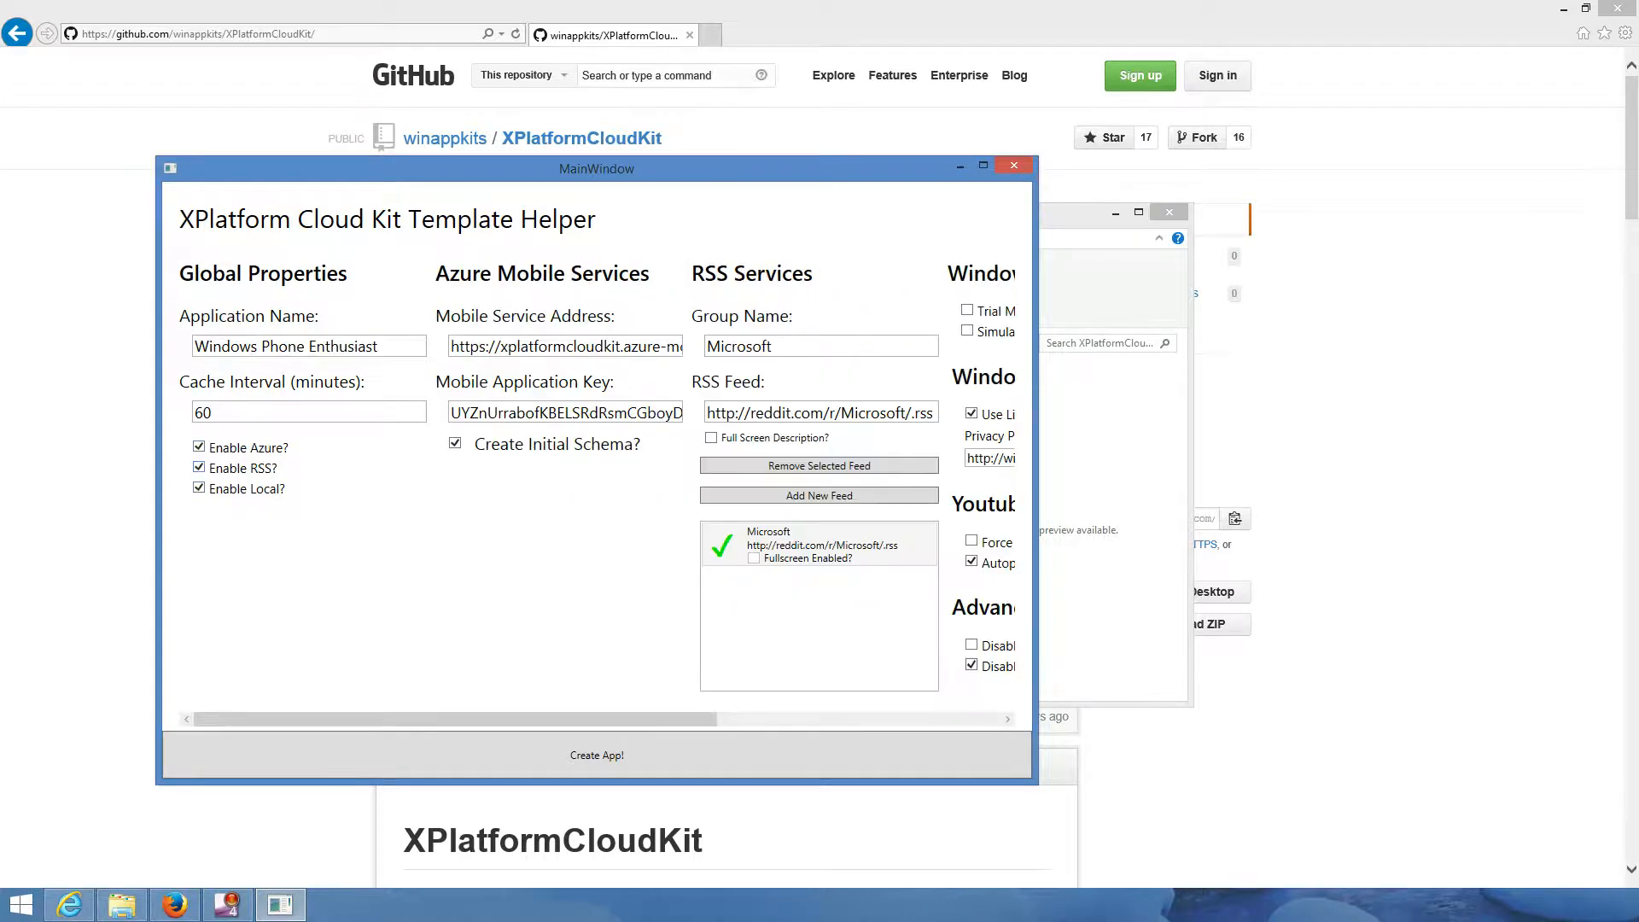
pyautogui.moveTo(456, 719)
pyautogui.mouseDown()
pyautogui.moveTo(706, 718)
pyautogui.moveTo(455, 719)
pyautogui.mouseUp()
pyautogui.hscroll(1, 483, 341)
pyautogui.moveTo(466, 347); pyautogui.dragTo(683, 348)
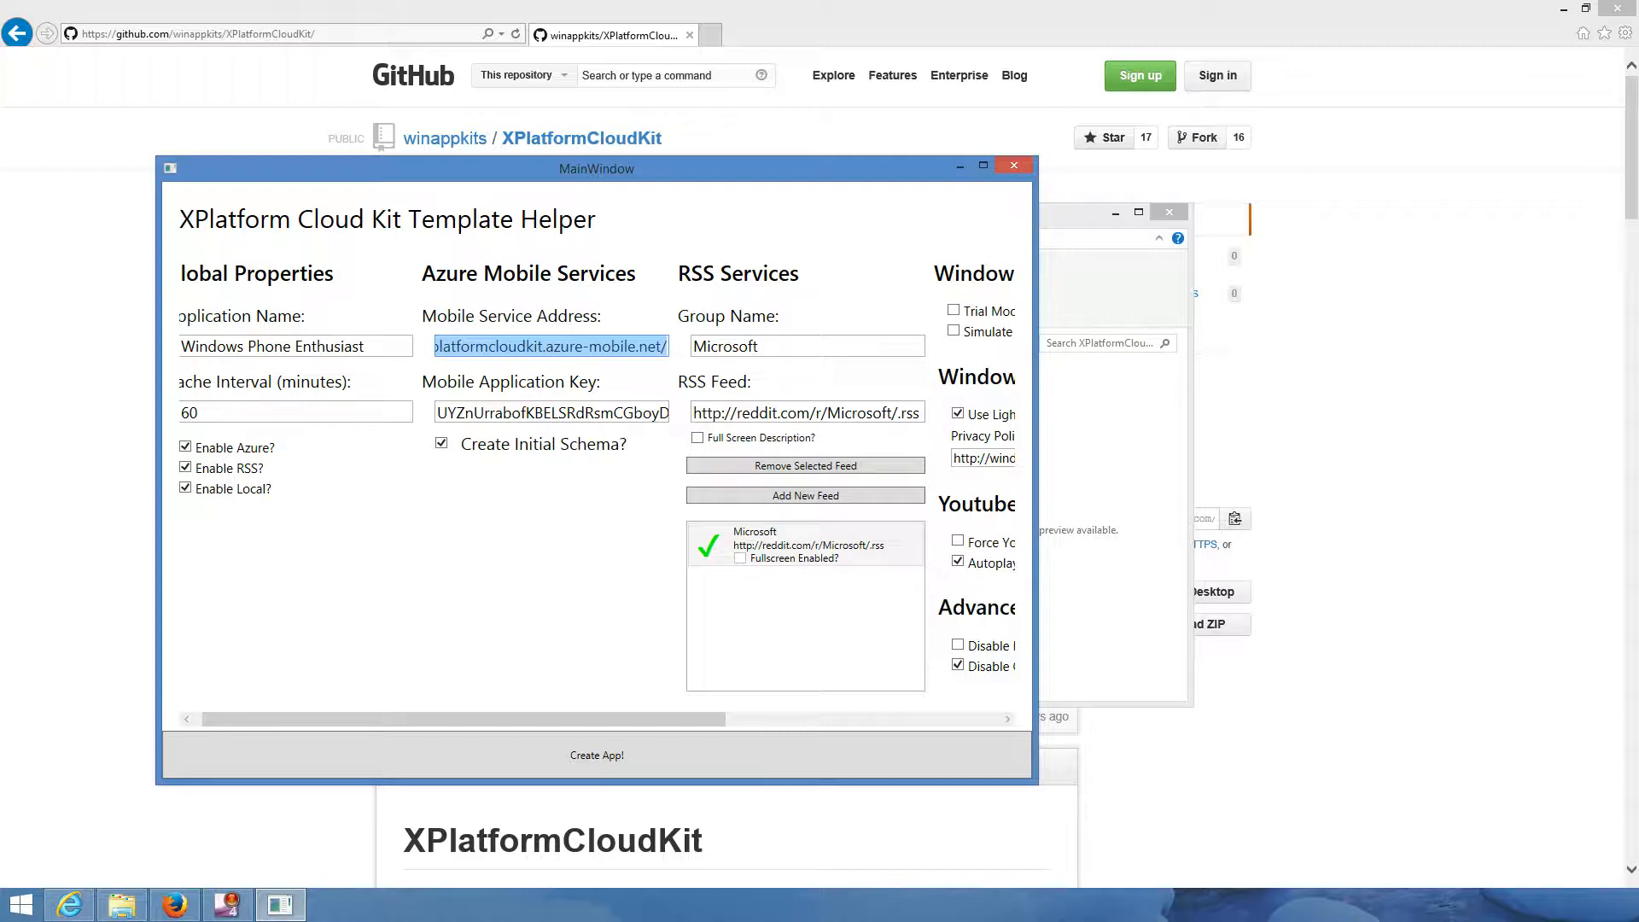
pyautogui.press('Tab')
pyautogui.click(563, 413)
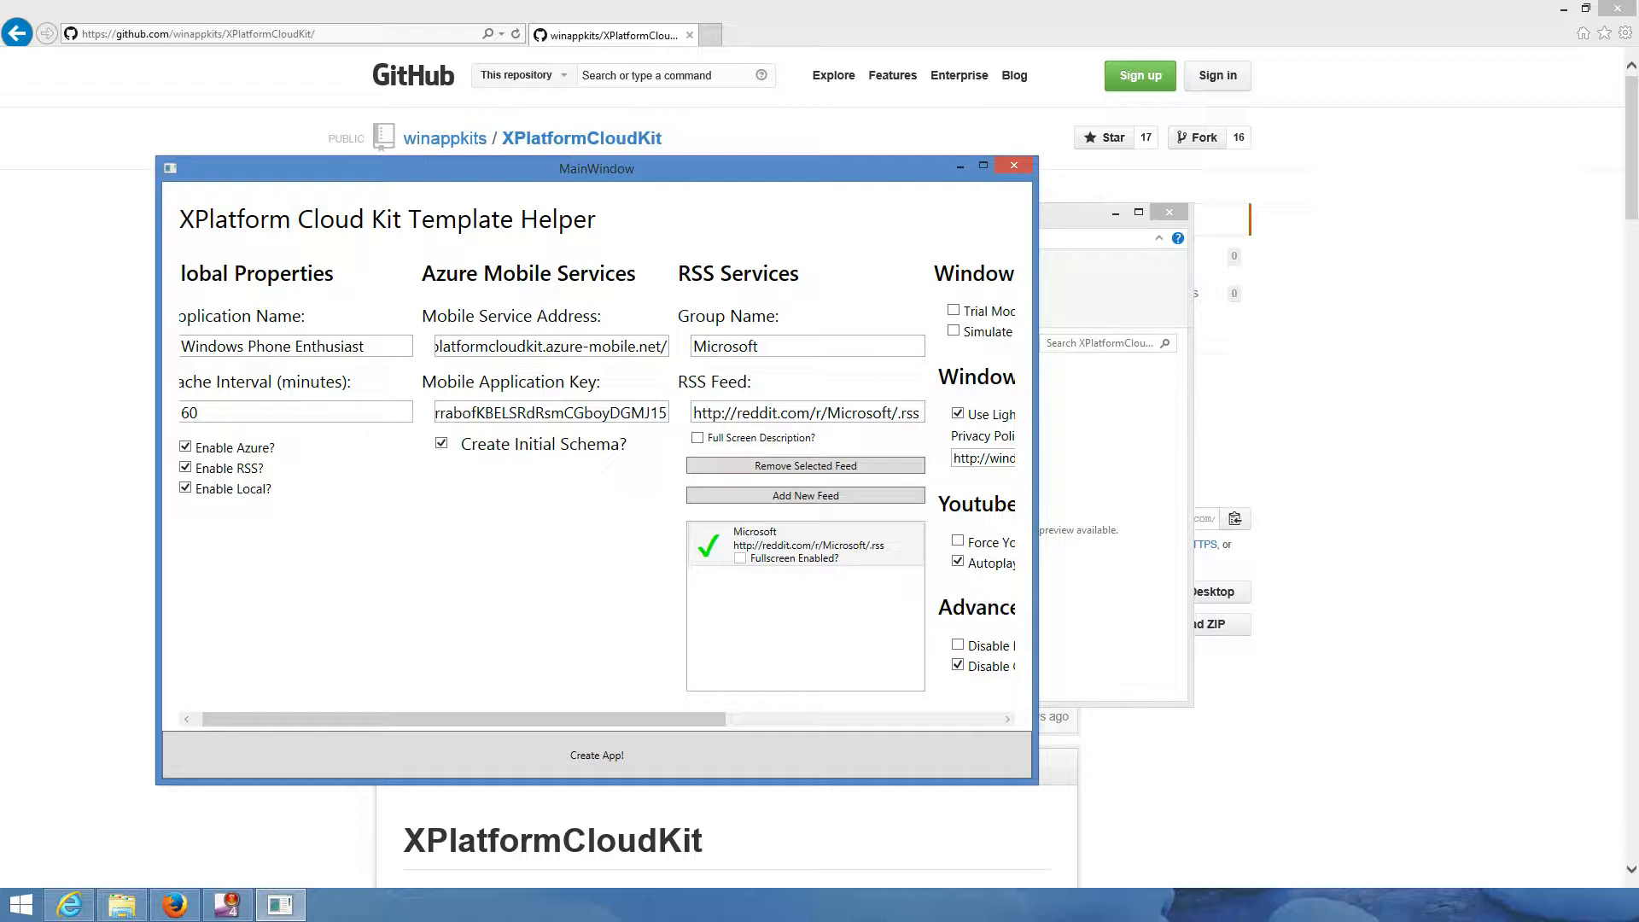
# - Uncheck Create Initial Schema? and select the Microsoft RSS group name
pyautogui.click(441, 443)
pyautogui.moveTo(464, 719); pyautogui.dragTo(580, 720)
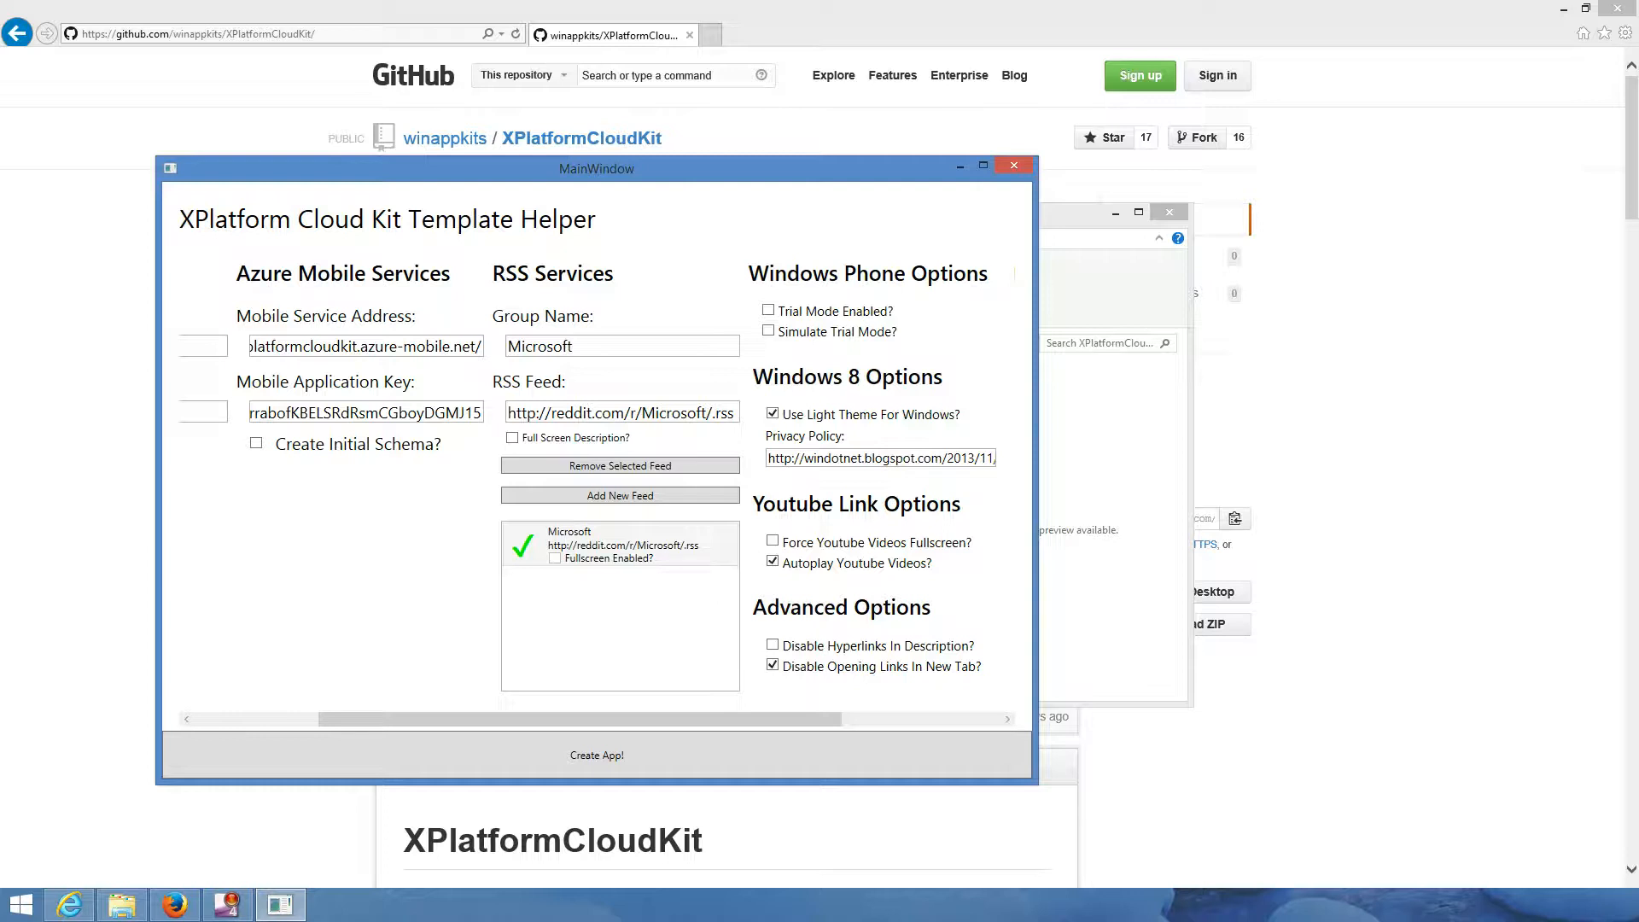
pyautogui.moveTo(584, 346); pyautogui.dragTo(385, 360)
# - Rename the Microsoft RSS group to 'Windows Phone Blog'
pyautogui.press('BackSpace')
pyautogui.write('Windows PHone')
pyautogui.press('BackSpace')
pyautogui.press('BackSpace')
pyautogui.press('BackSpace')
pyautogui.press('BackSpace')
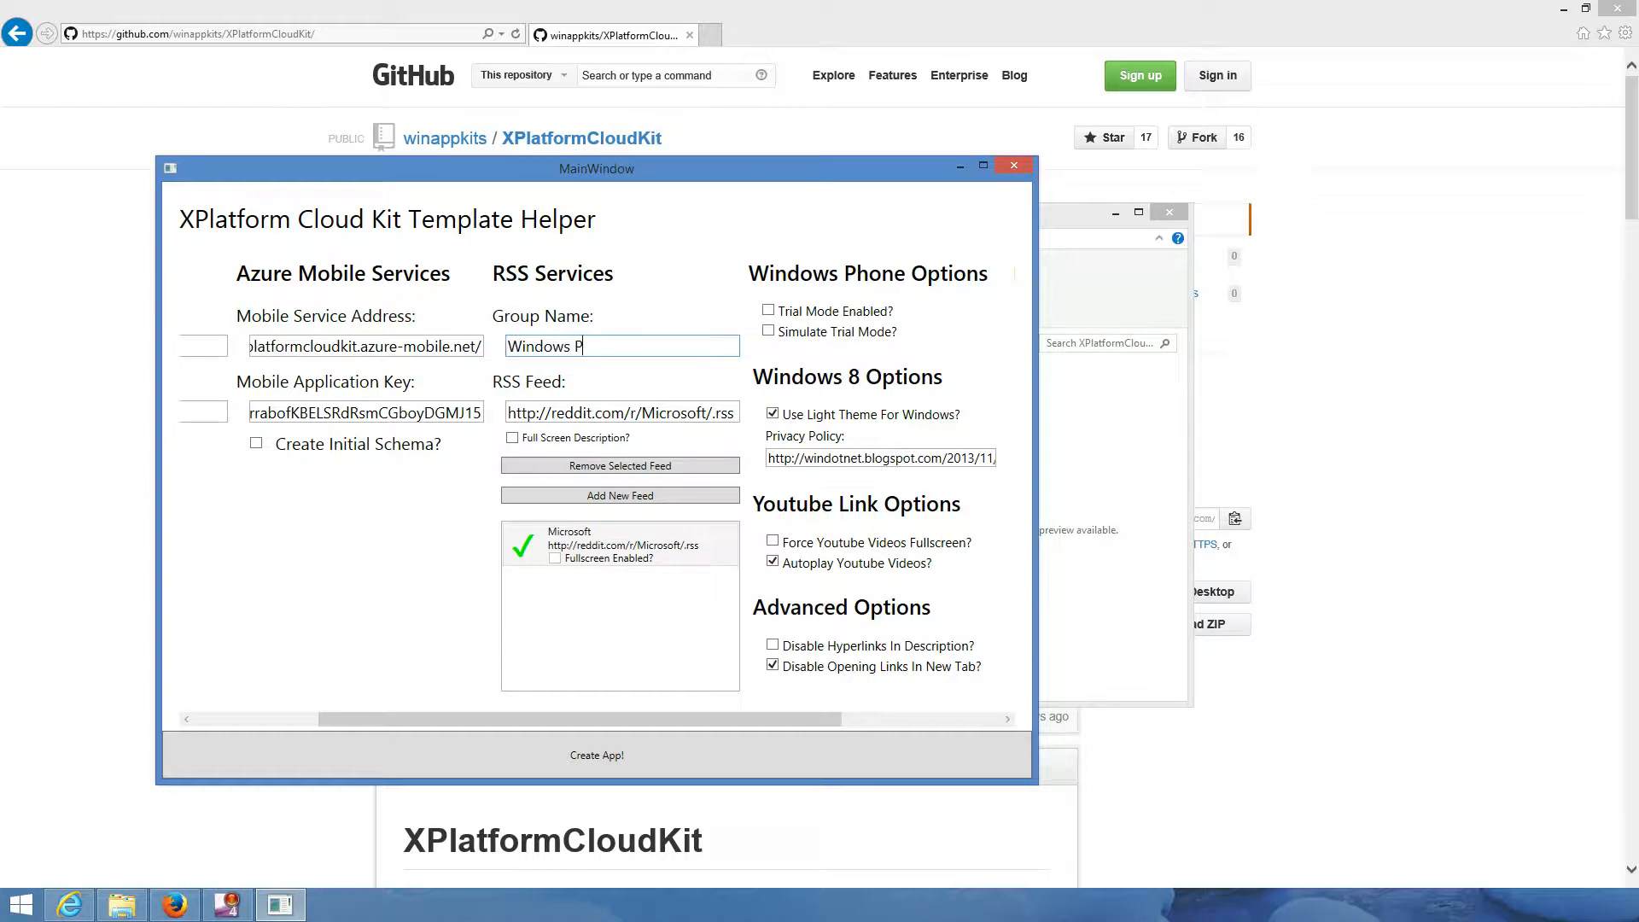
pyautogui.write('hone Blog')
# - Replace the reddit feed address with the Windows Phone wpdev blog feed URL copied from the browser
pyautogui.press('Tab')
pyautogui.press('BackSpace')
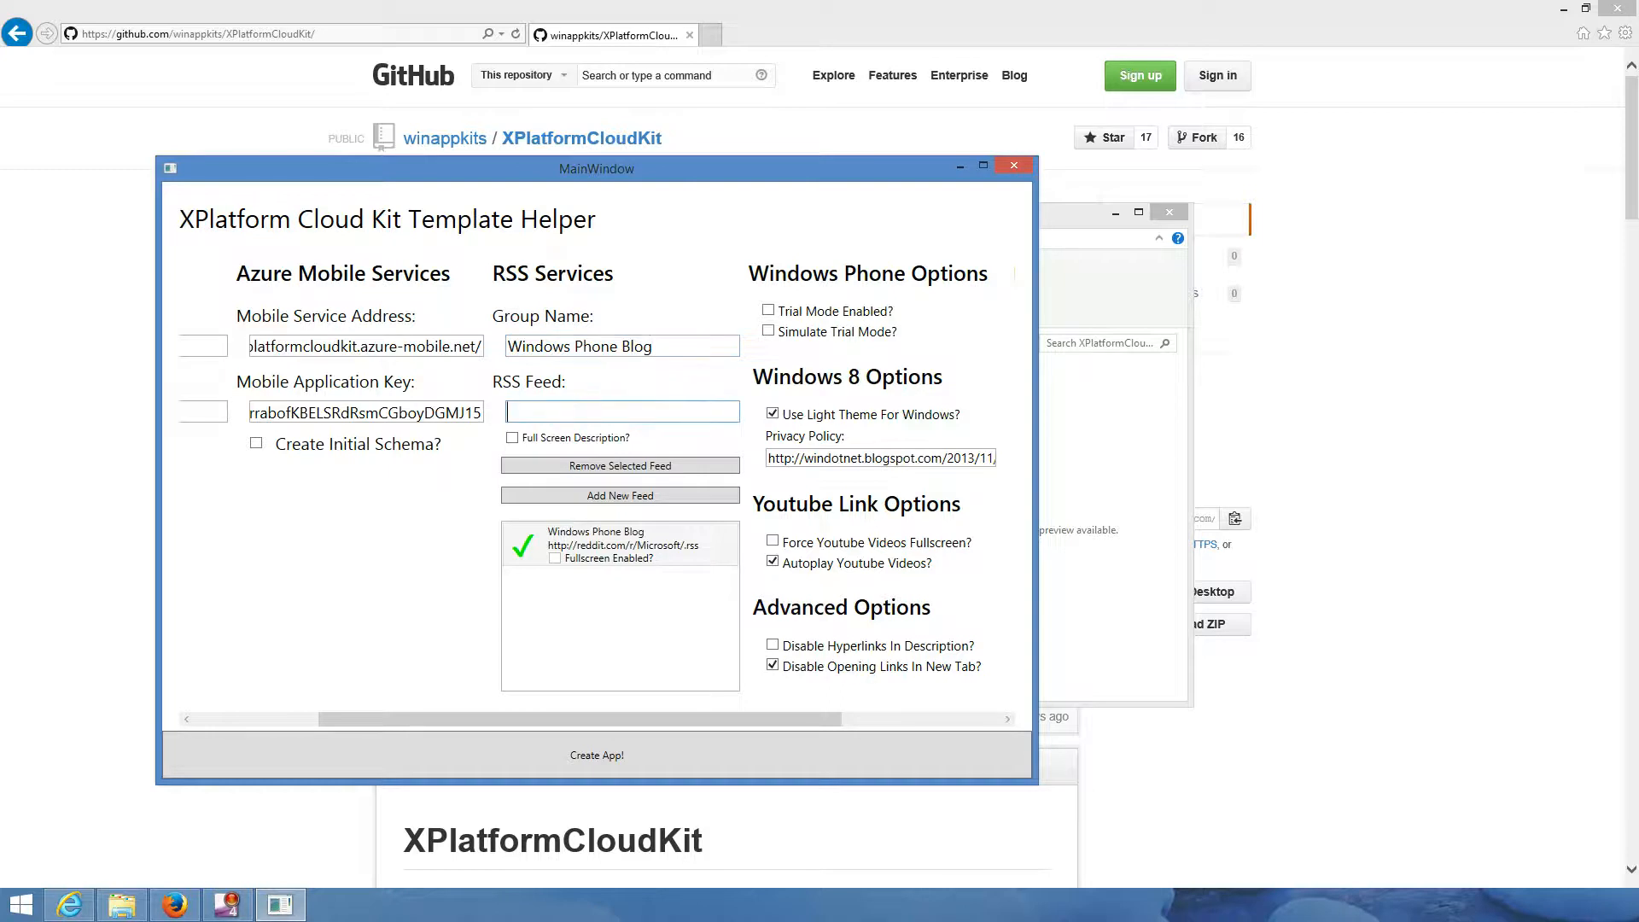
pyautogui.hotkey('alt', 'Tab')
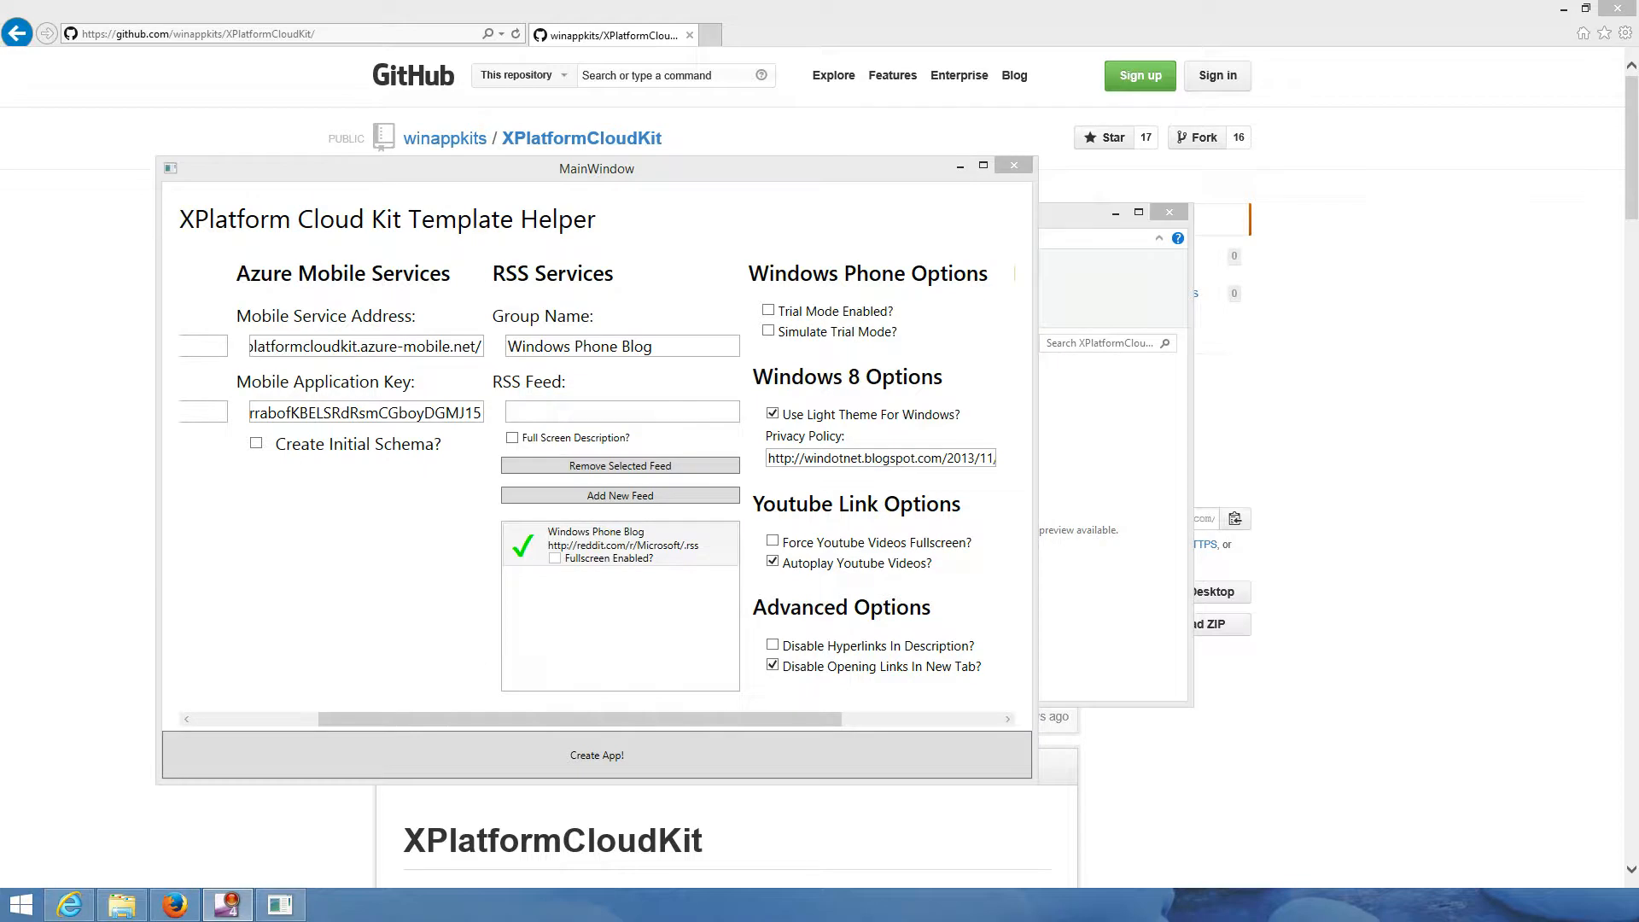
pyautogui.hotkey('alt', 'Tab')
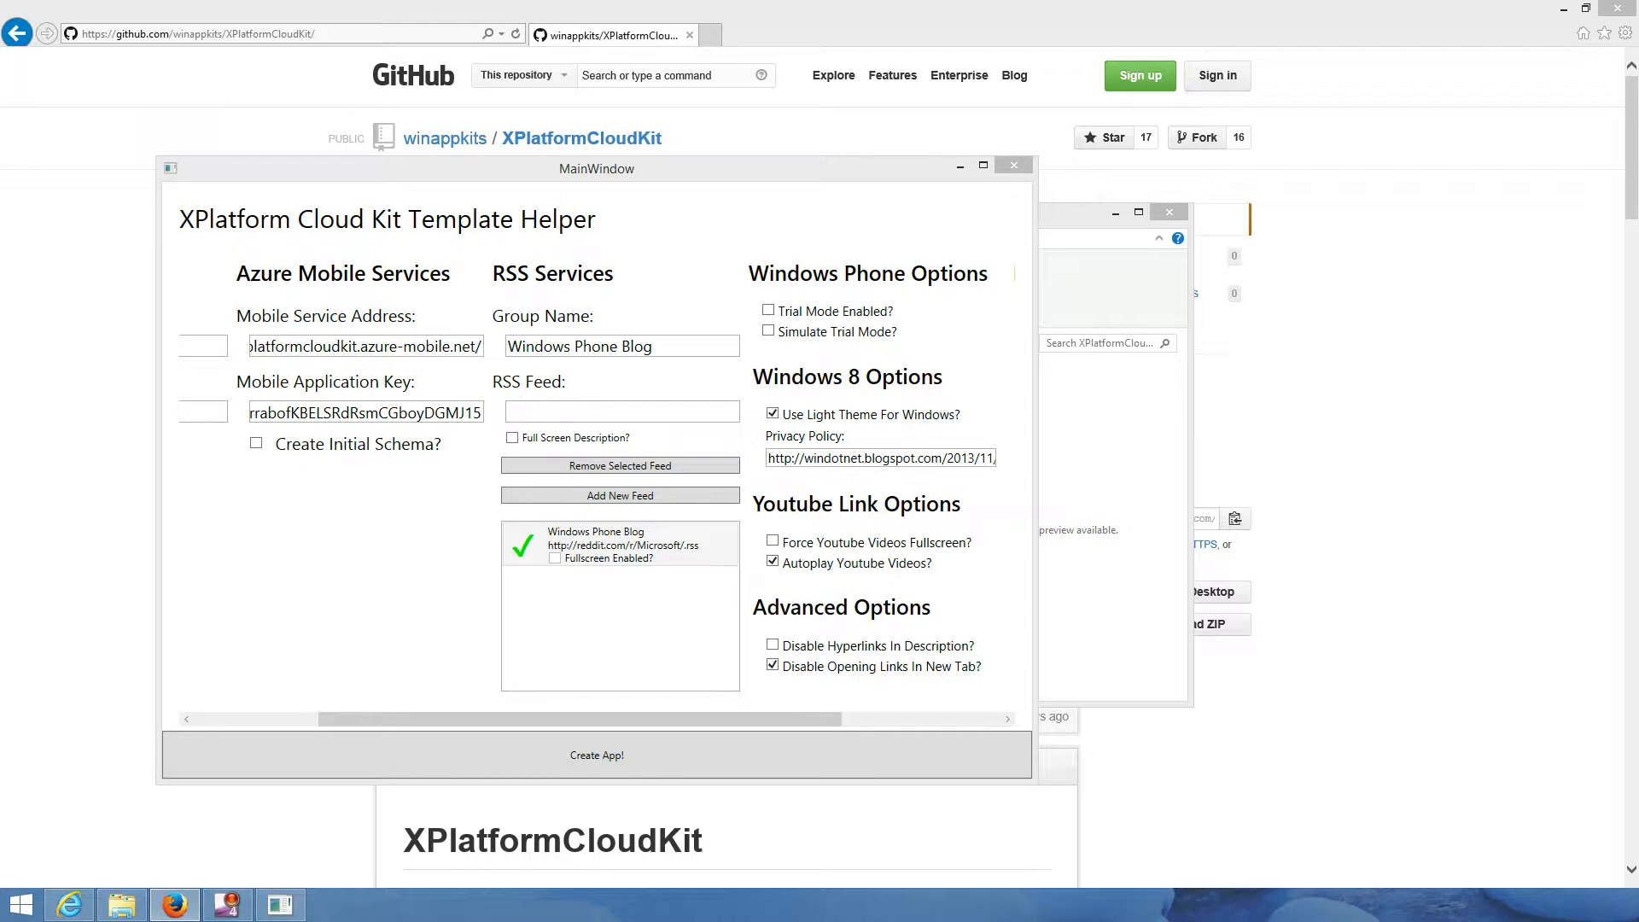
pyautogui.click(621, 412)
pyautogui.hotkey('ctrl', 'v')
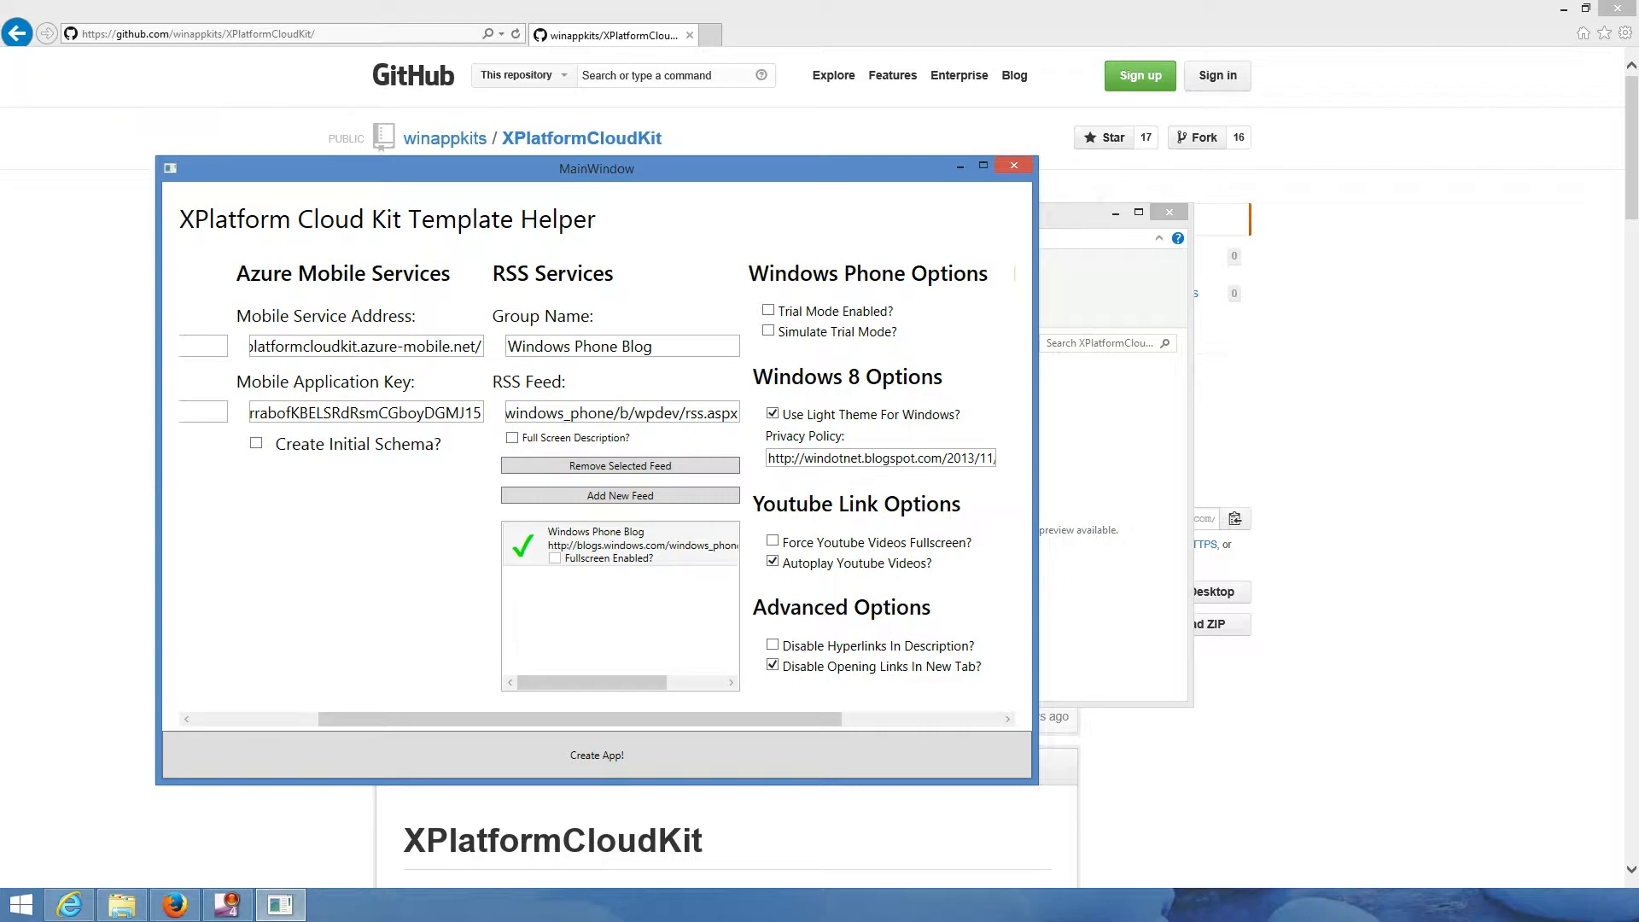
# - Add a new RSS feed entry with group name 'Windows Developer Blog'
pyautogui.click(620, 545)
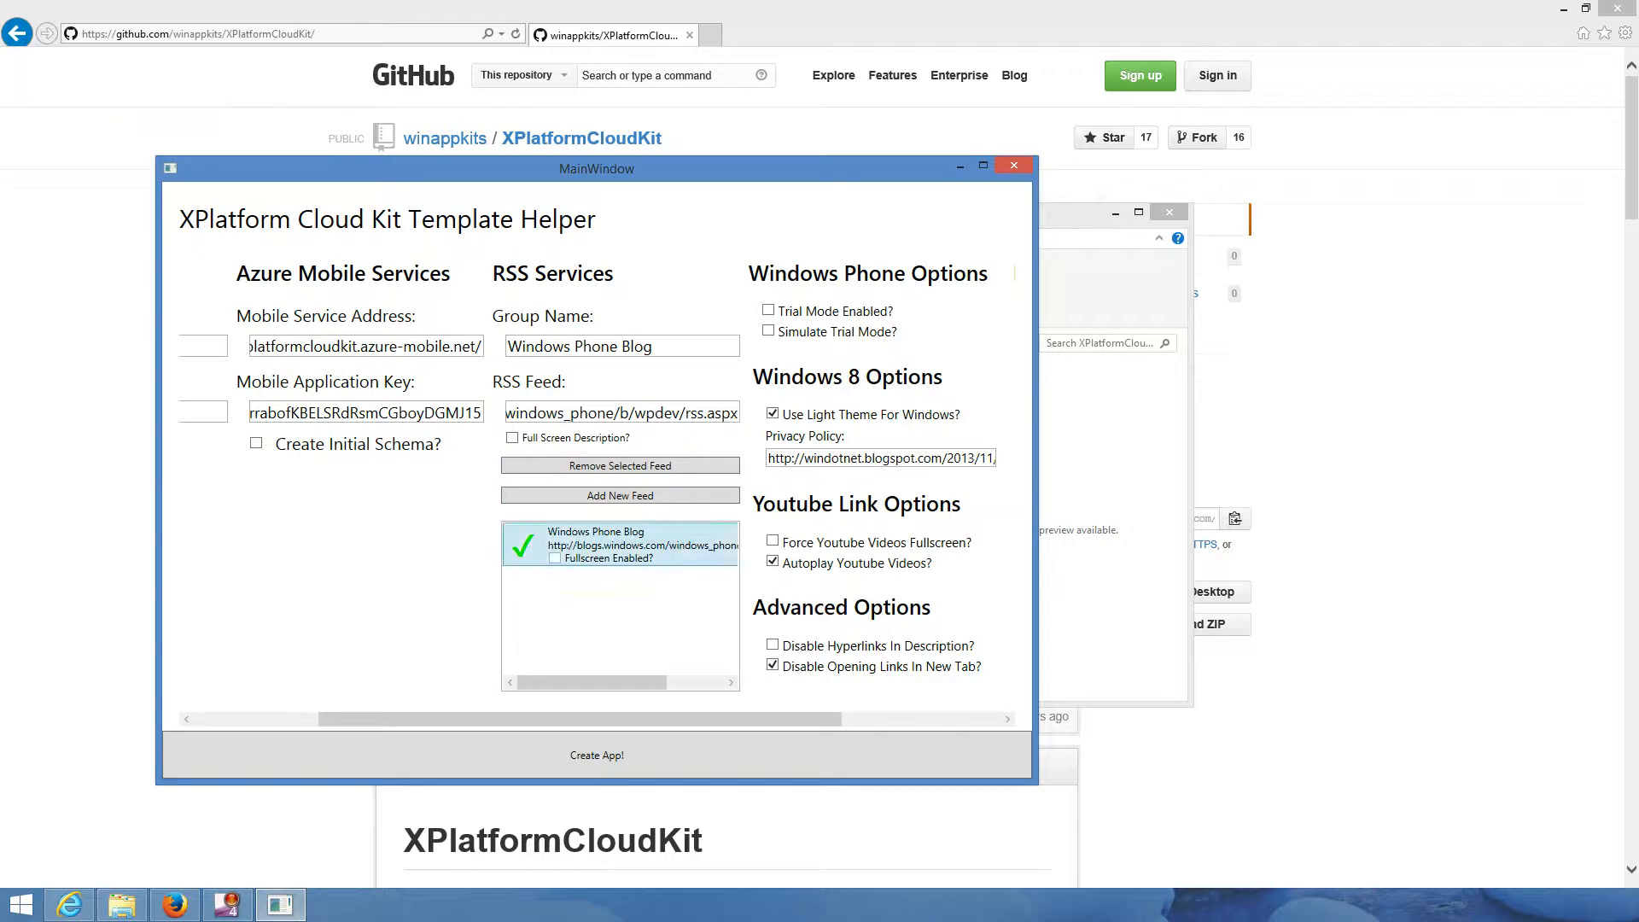
pyautogui.click(529, 495)
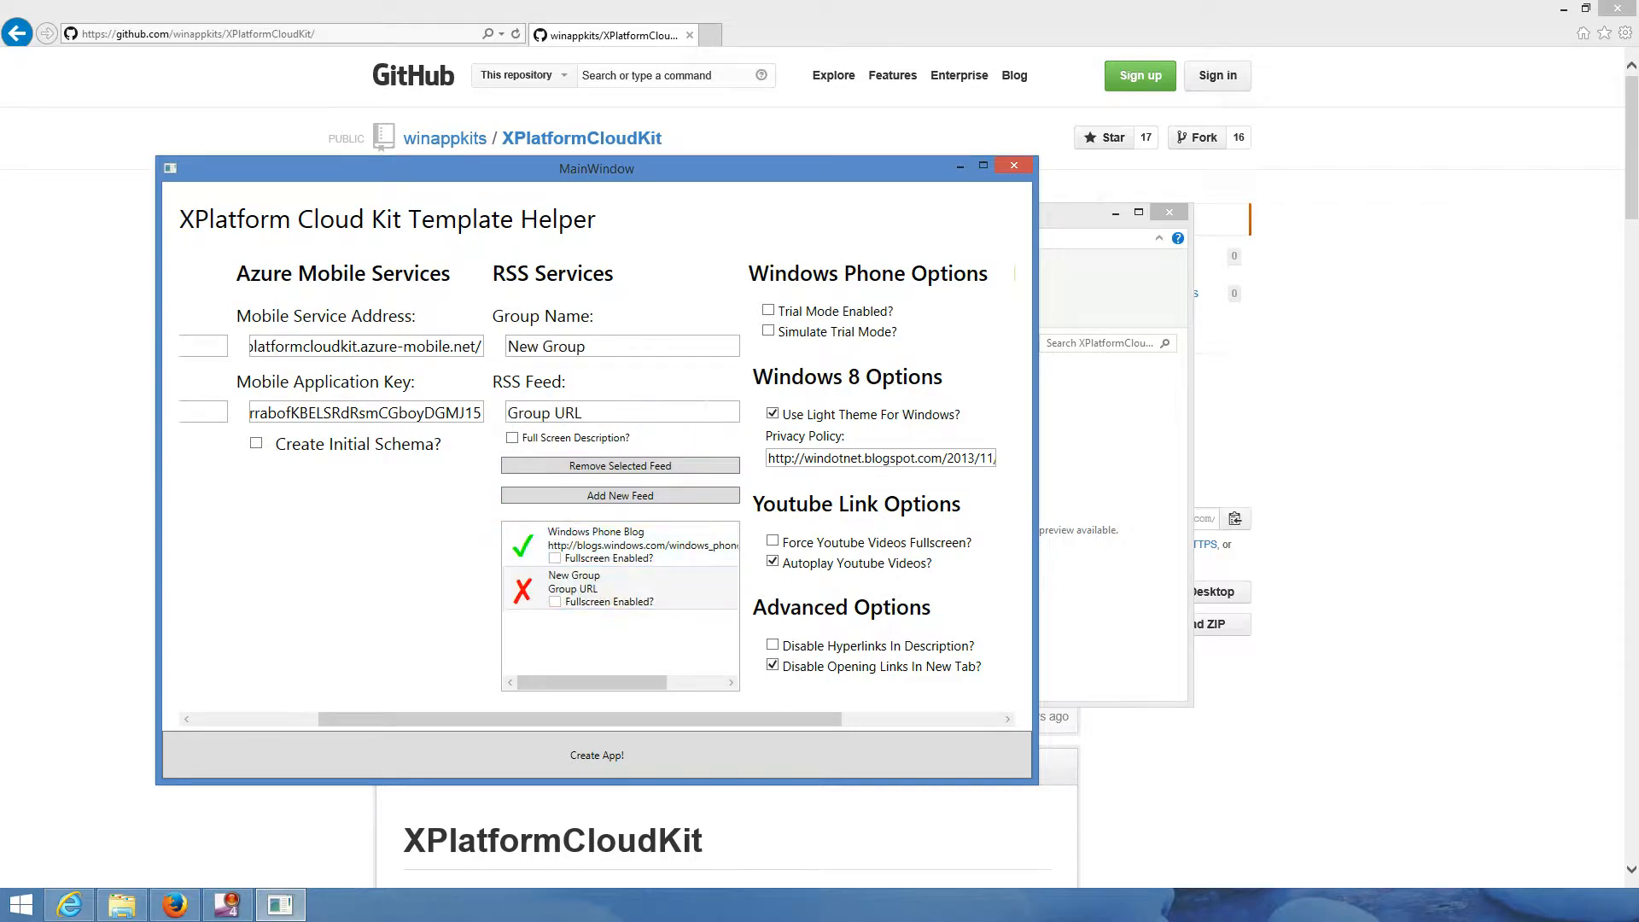
pyautogui.moveTo(601, 347); pyautogui.dragTo(505, 347)
pyautogui.write('Windows Developer Blog')
# - Paste the copied blogs.windows.com rss.aspx URL as its feed address
pyautogui.press('Tab')
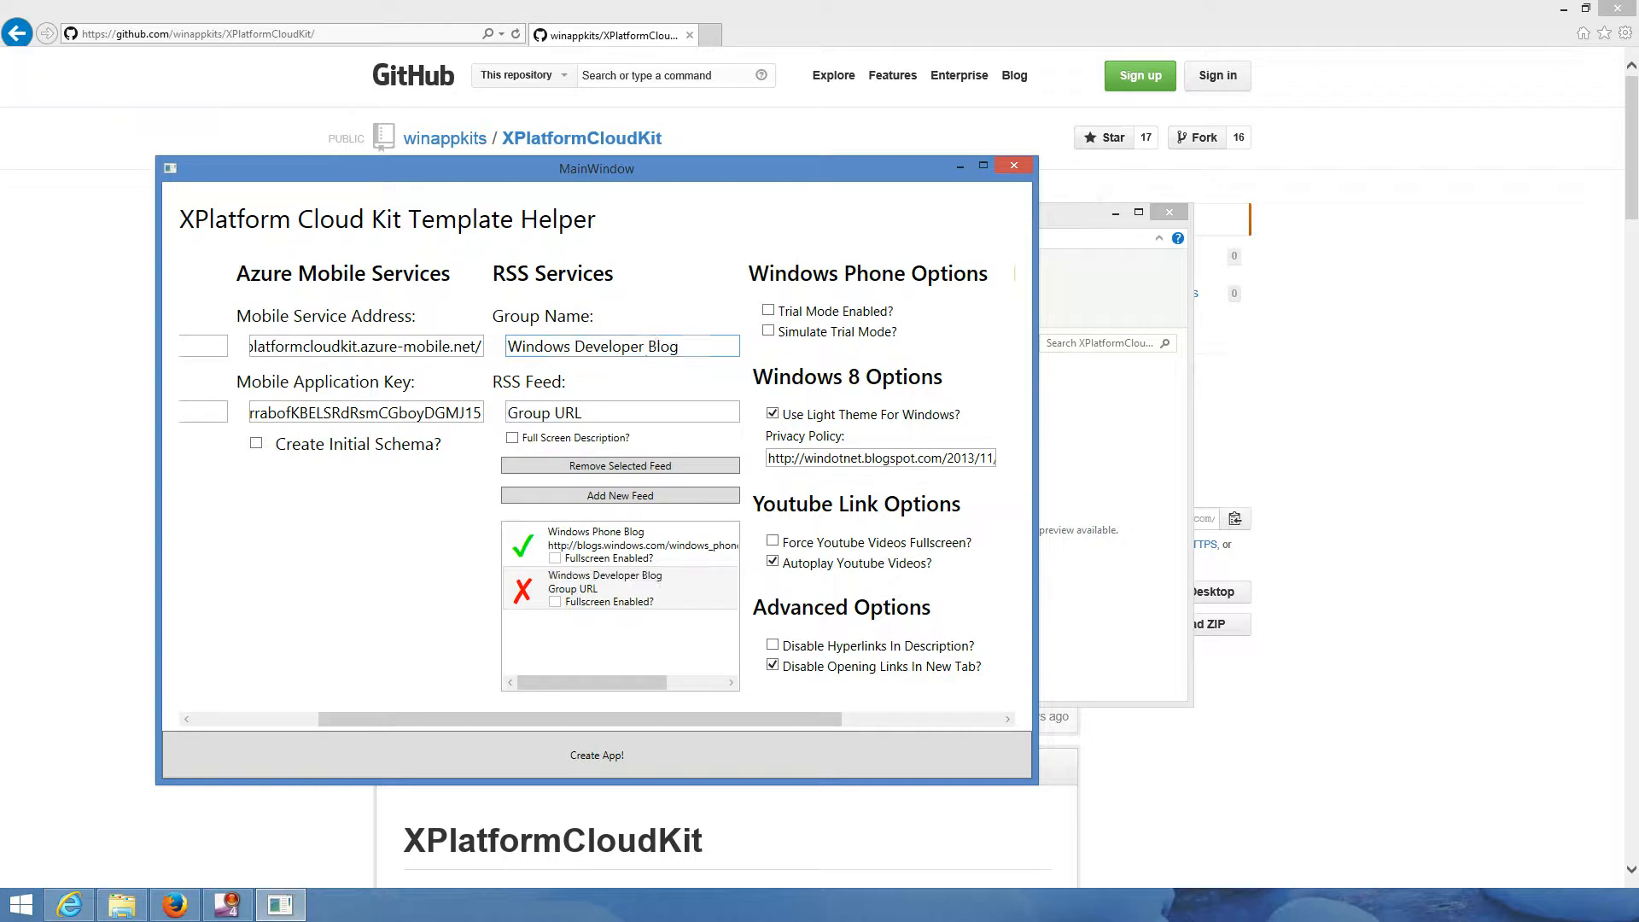
pyautogui.hotkey('alt', 'Tab')
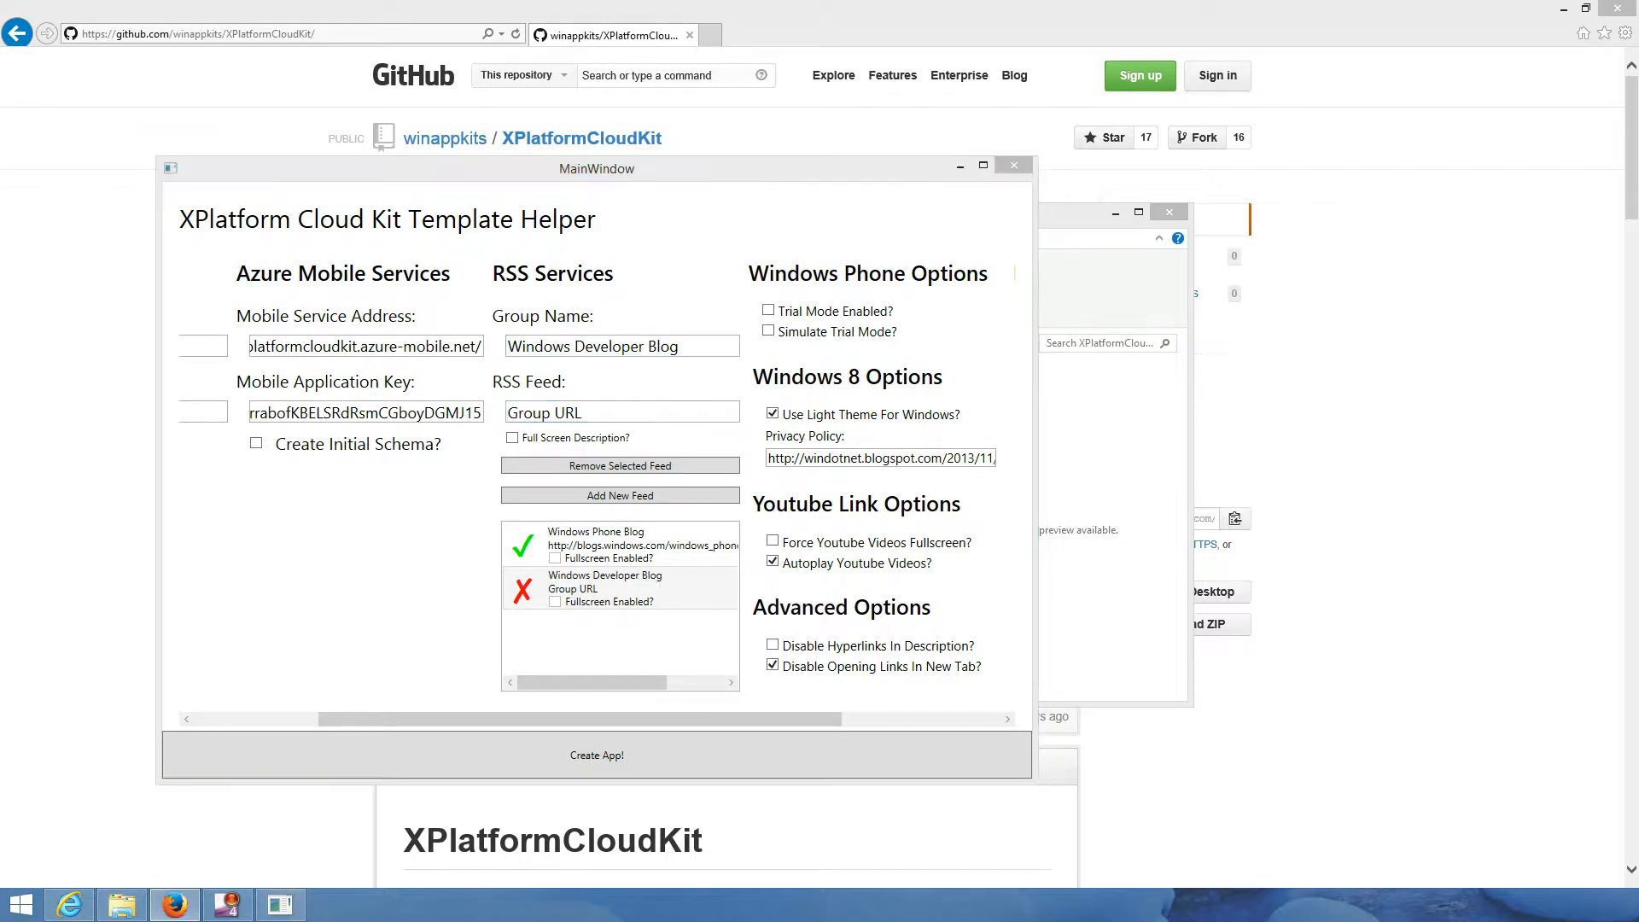
pyautogui.hotkey('alt', 'Tab')
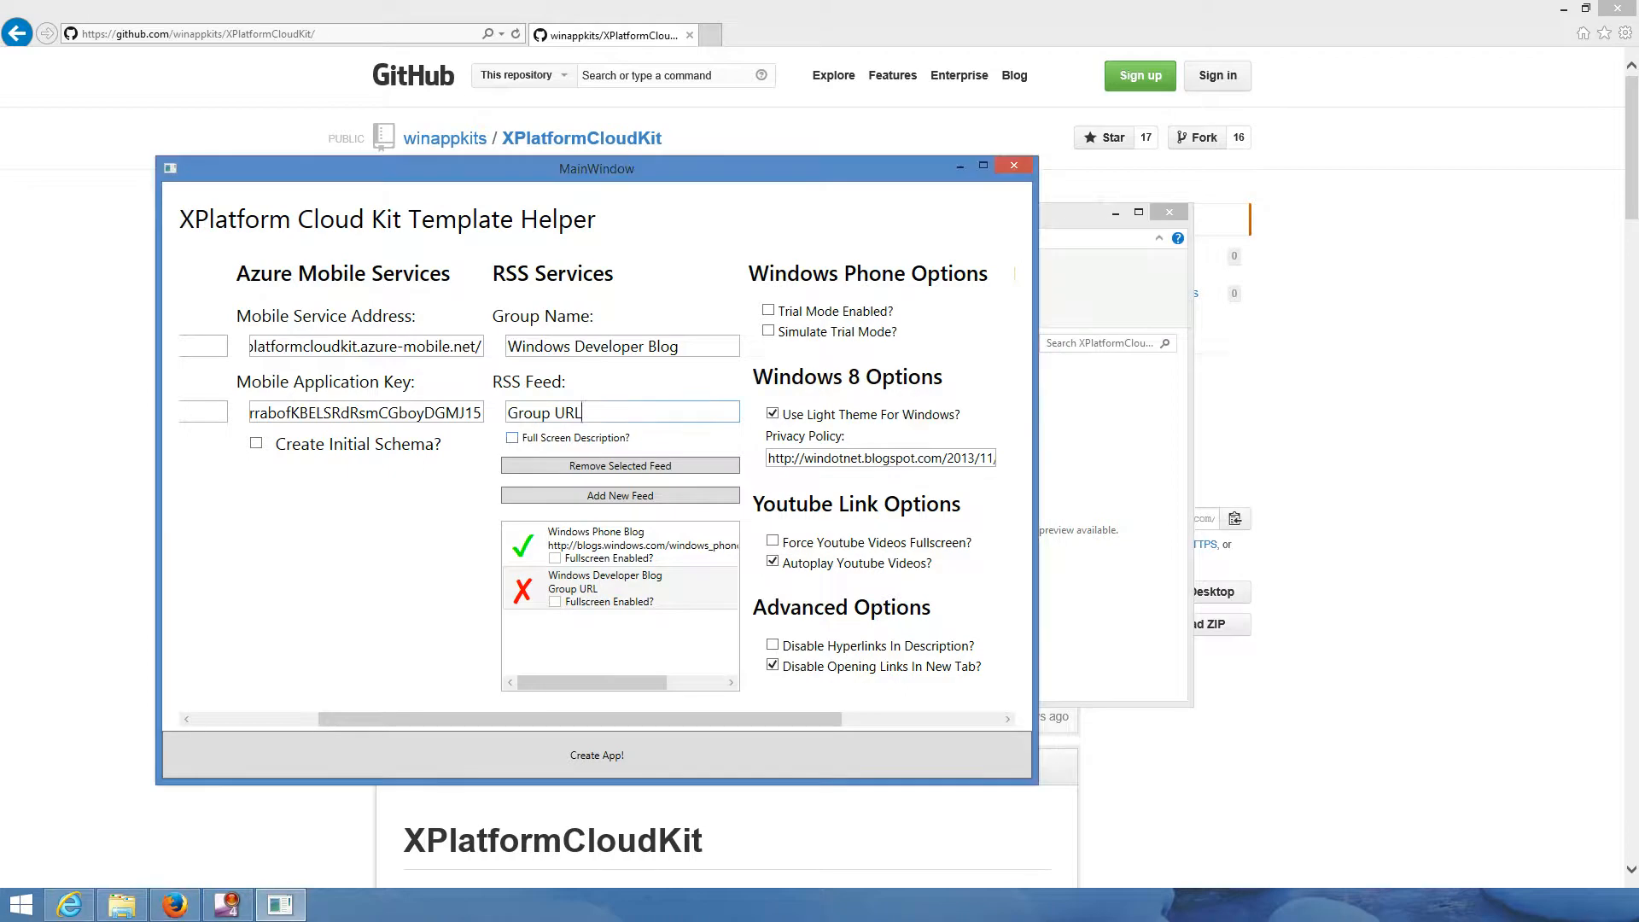
pyautogui.hotkey('ctrl', 'v')
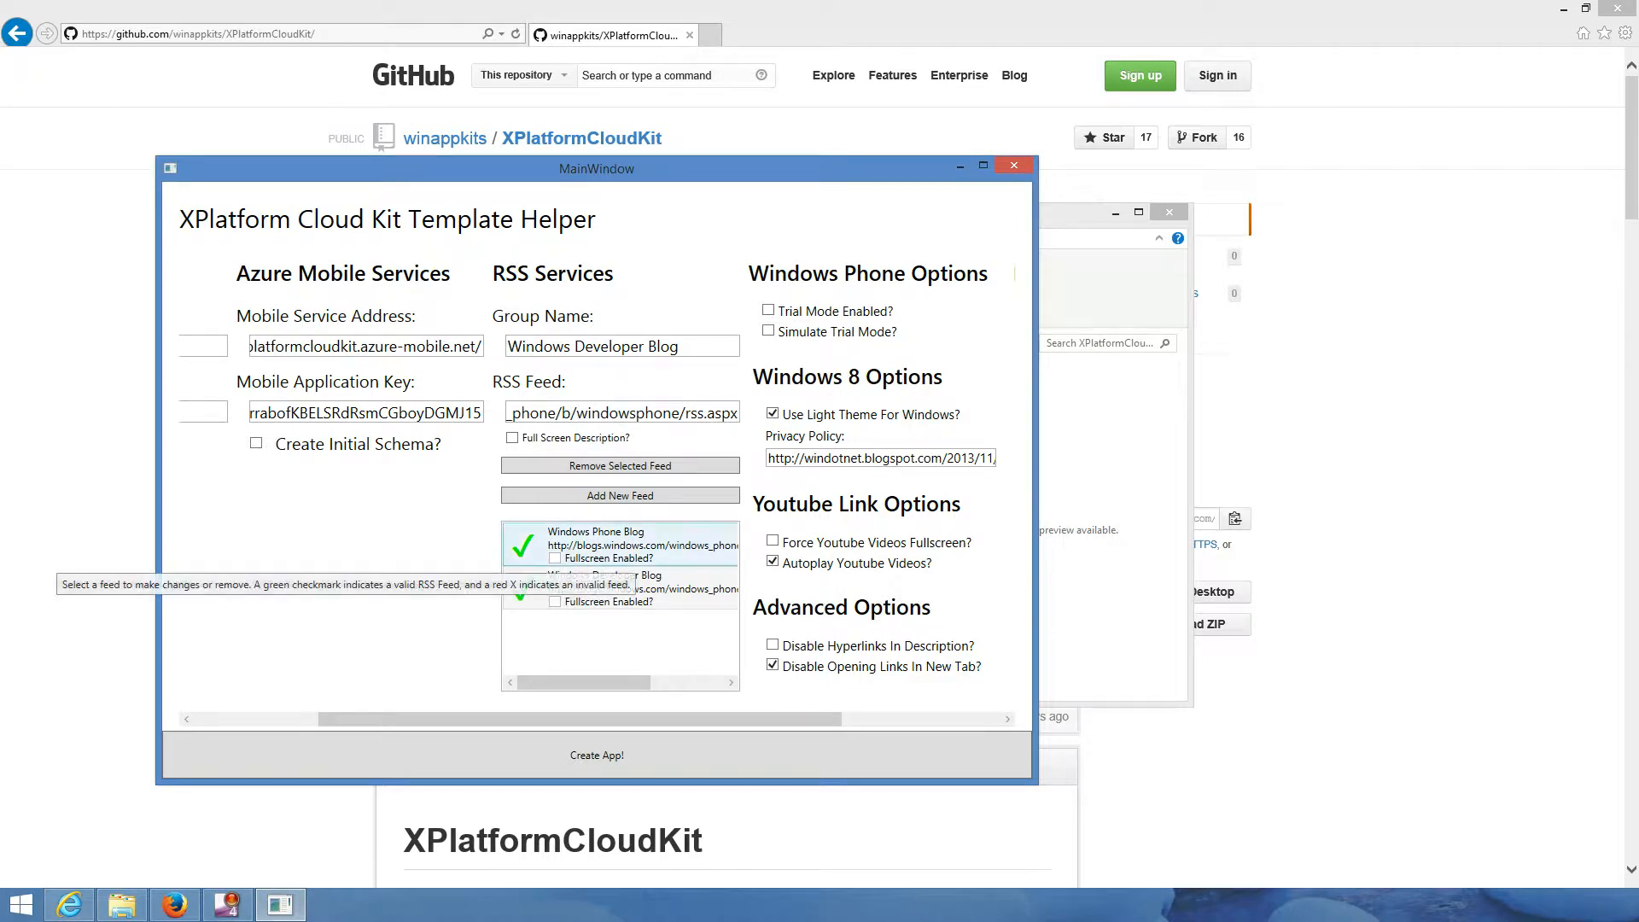
# - Add a third feed entry with bing.com as its address
pyautogui.click(620, 495)
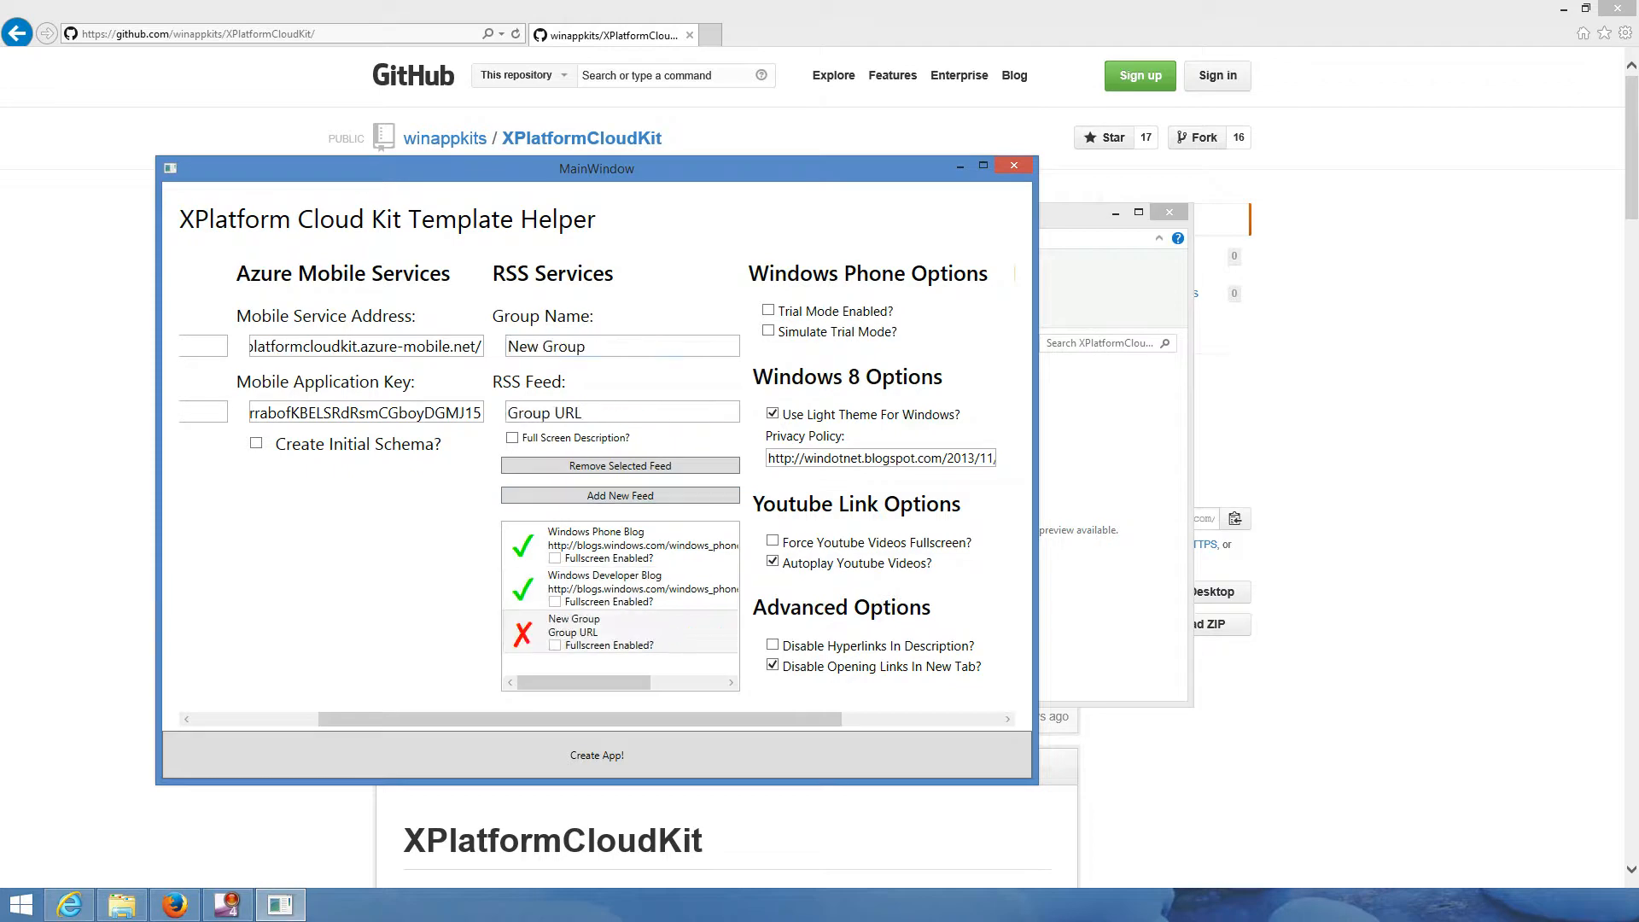
pyautogui.moveTo(599, 413); pyautogui.dragTo(505, 414)
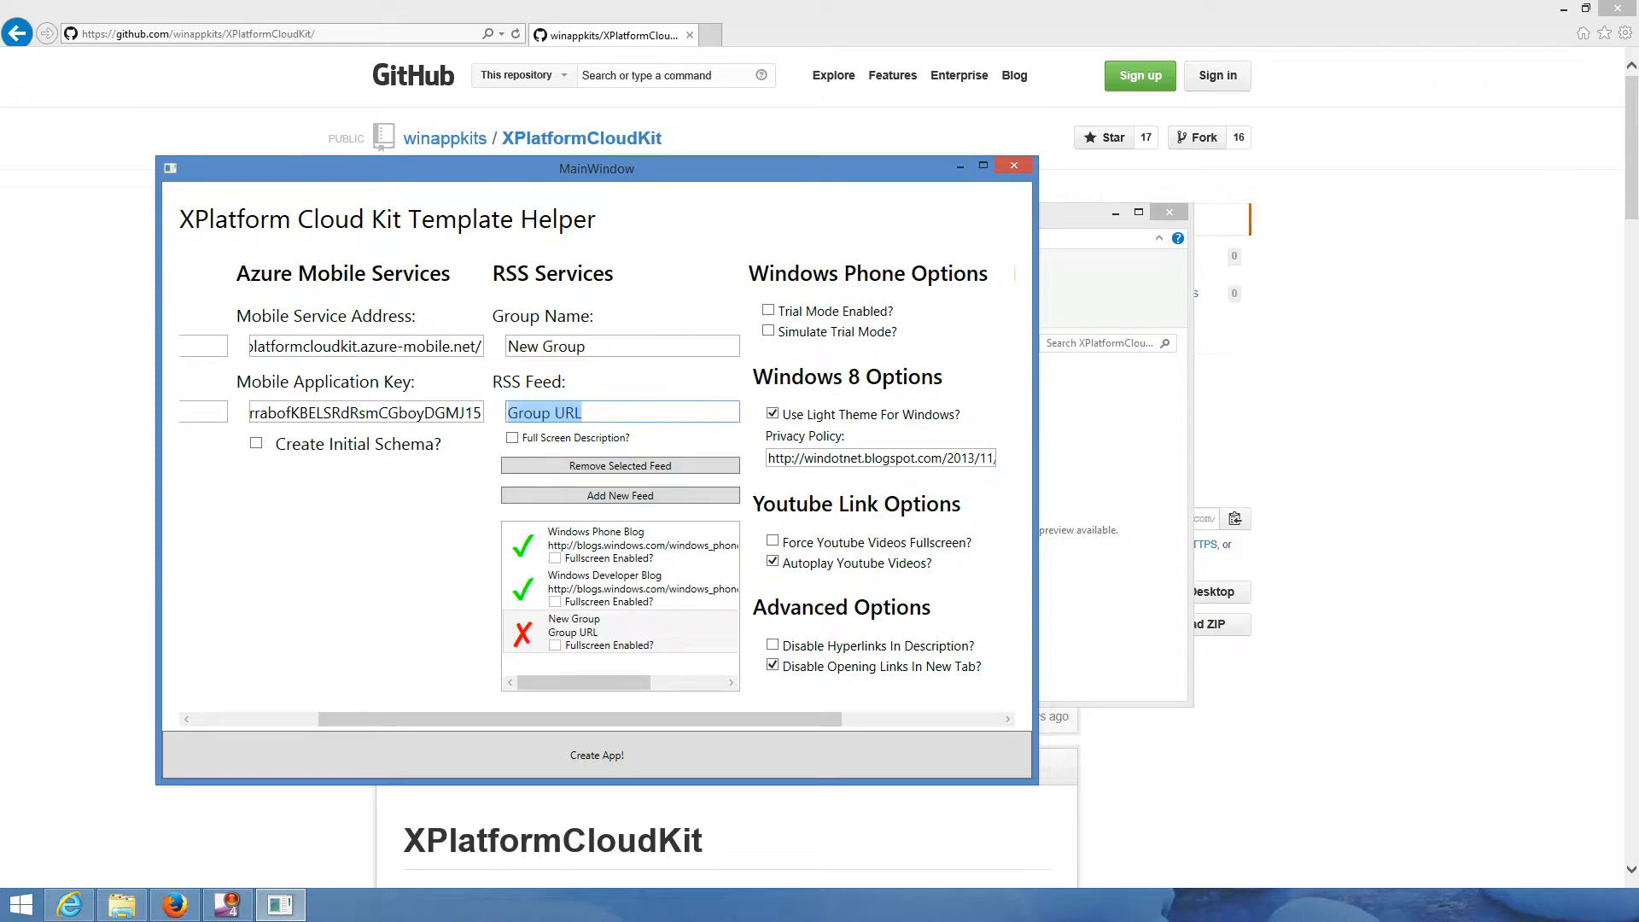
pyautogui.hscroll(1, 598, 478)
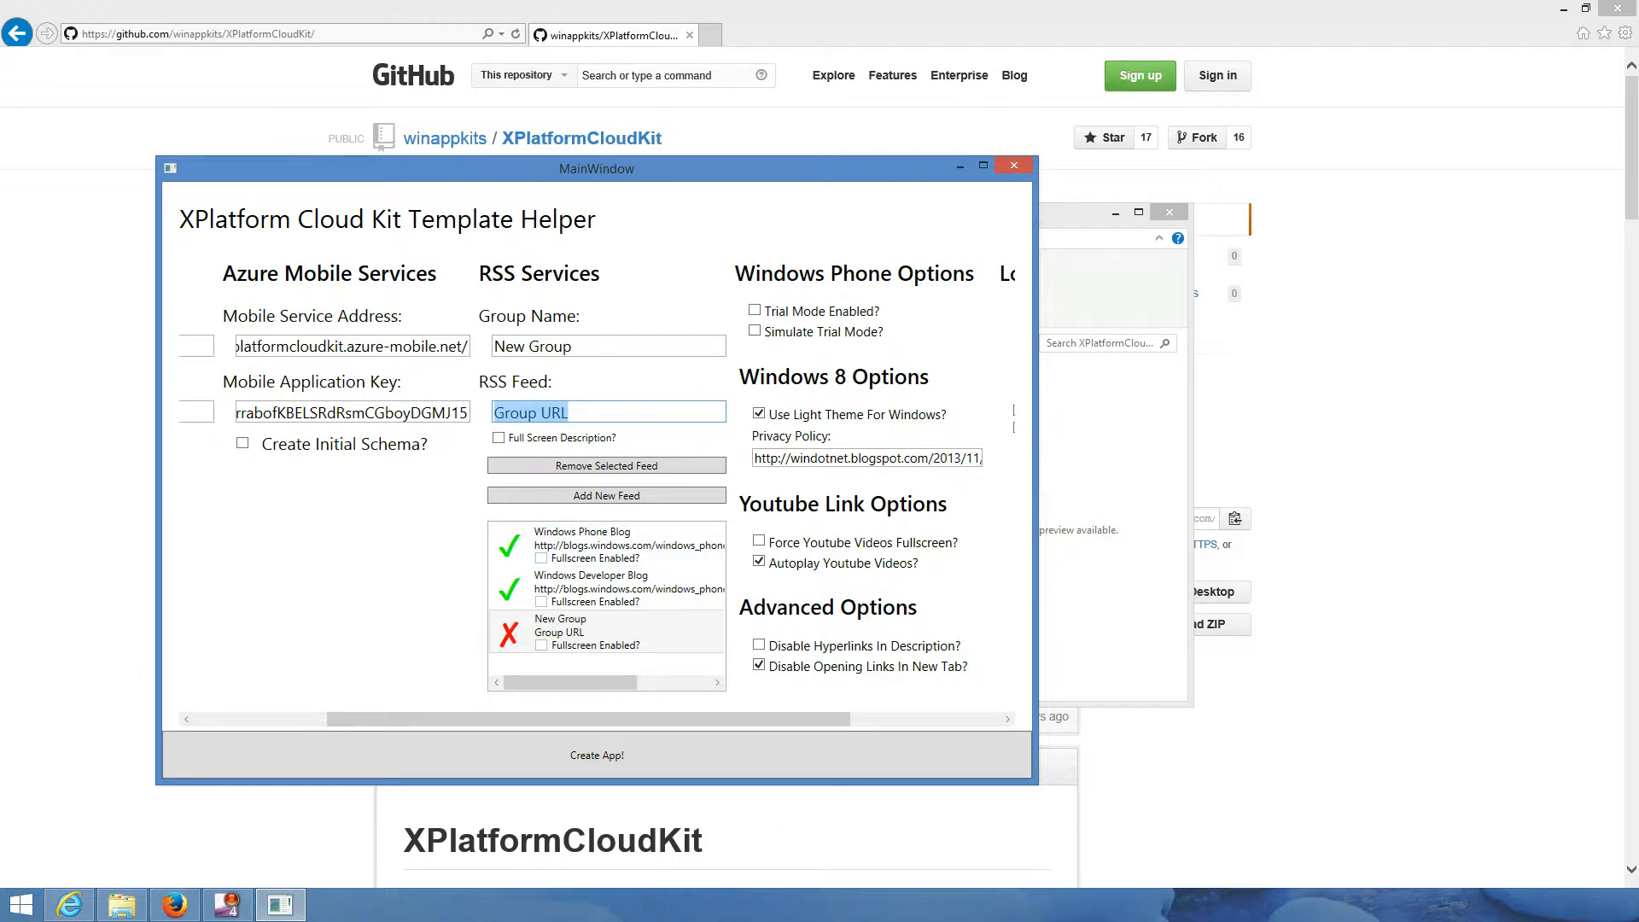
pyautogui.write('bing.com')
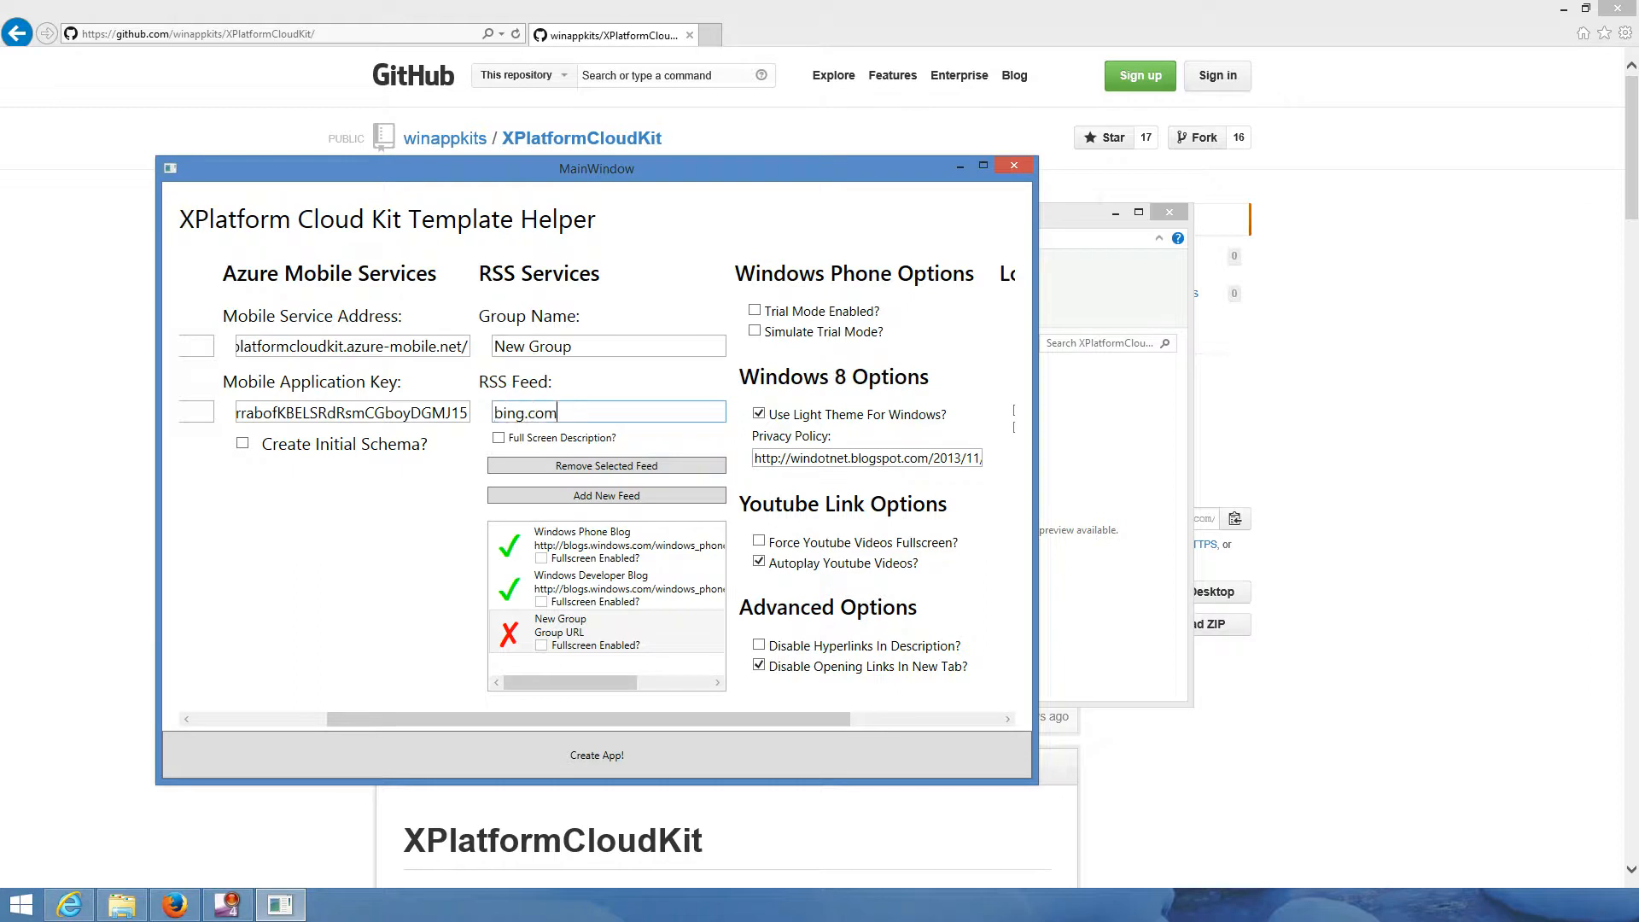
pyautogui.press('Tab')
# - Remove the invalid New Group bing.com feed and check the two remaining feeds
pyautogui.click(555, 656)
pyautogui.click(606, 466)
pyautogui.click(597, 544)
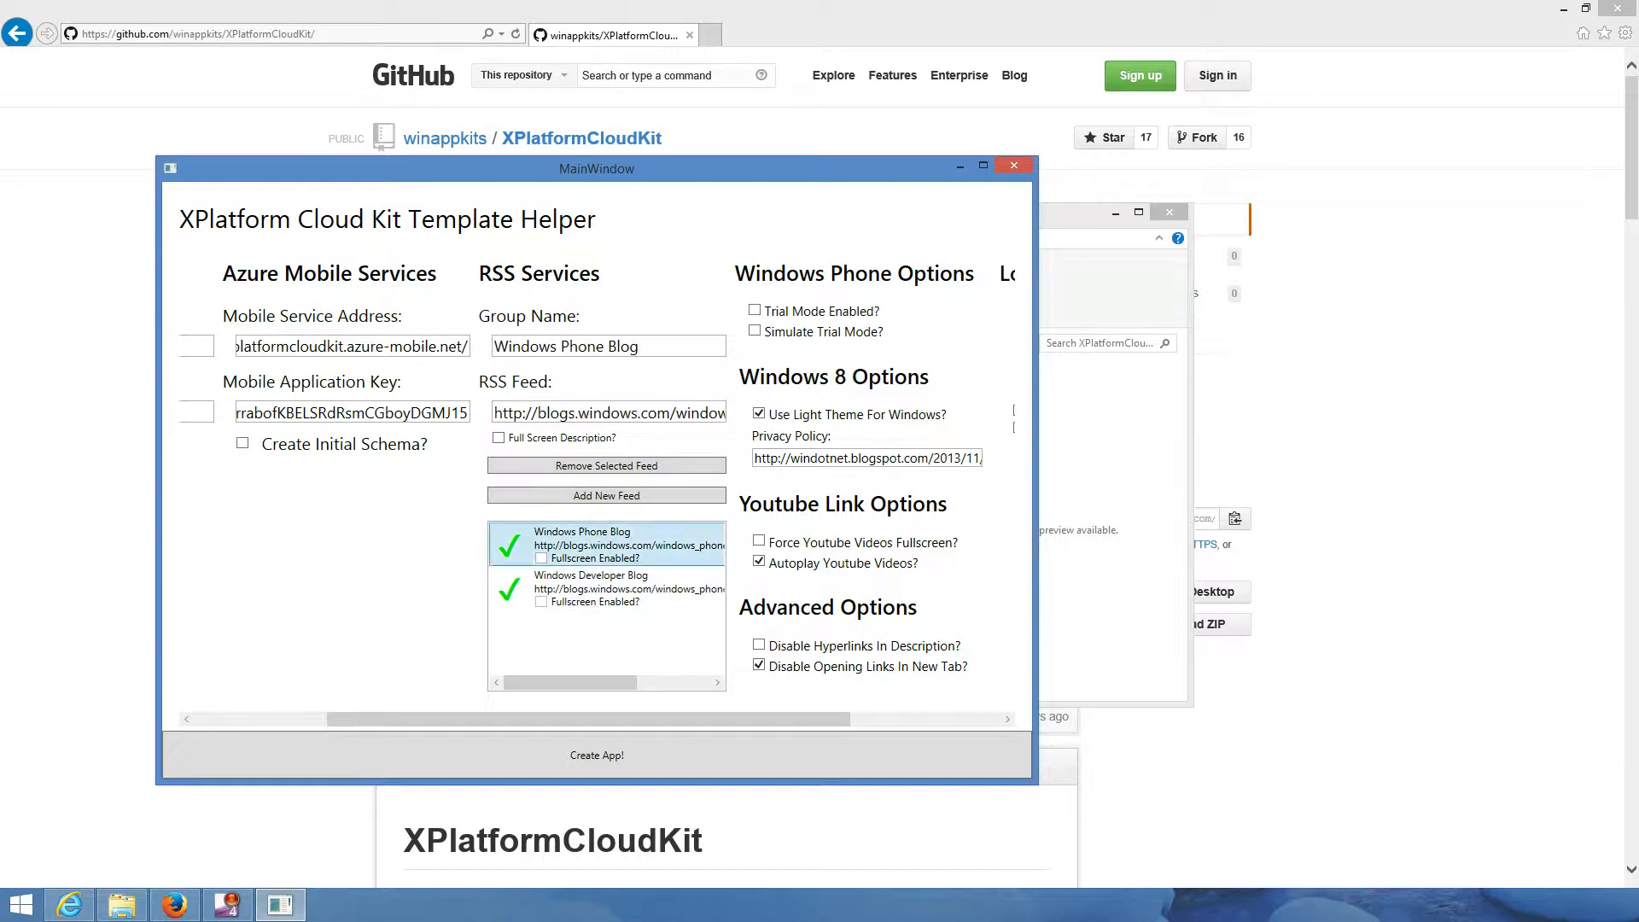
pyautogui.click(598, 588)
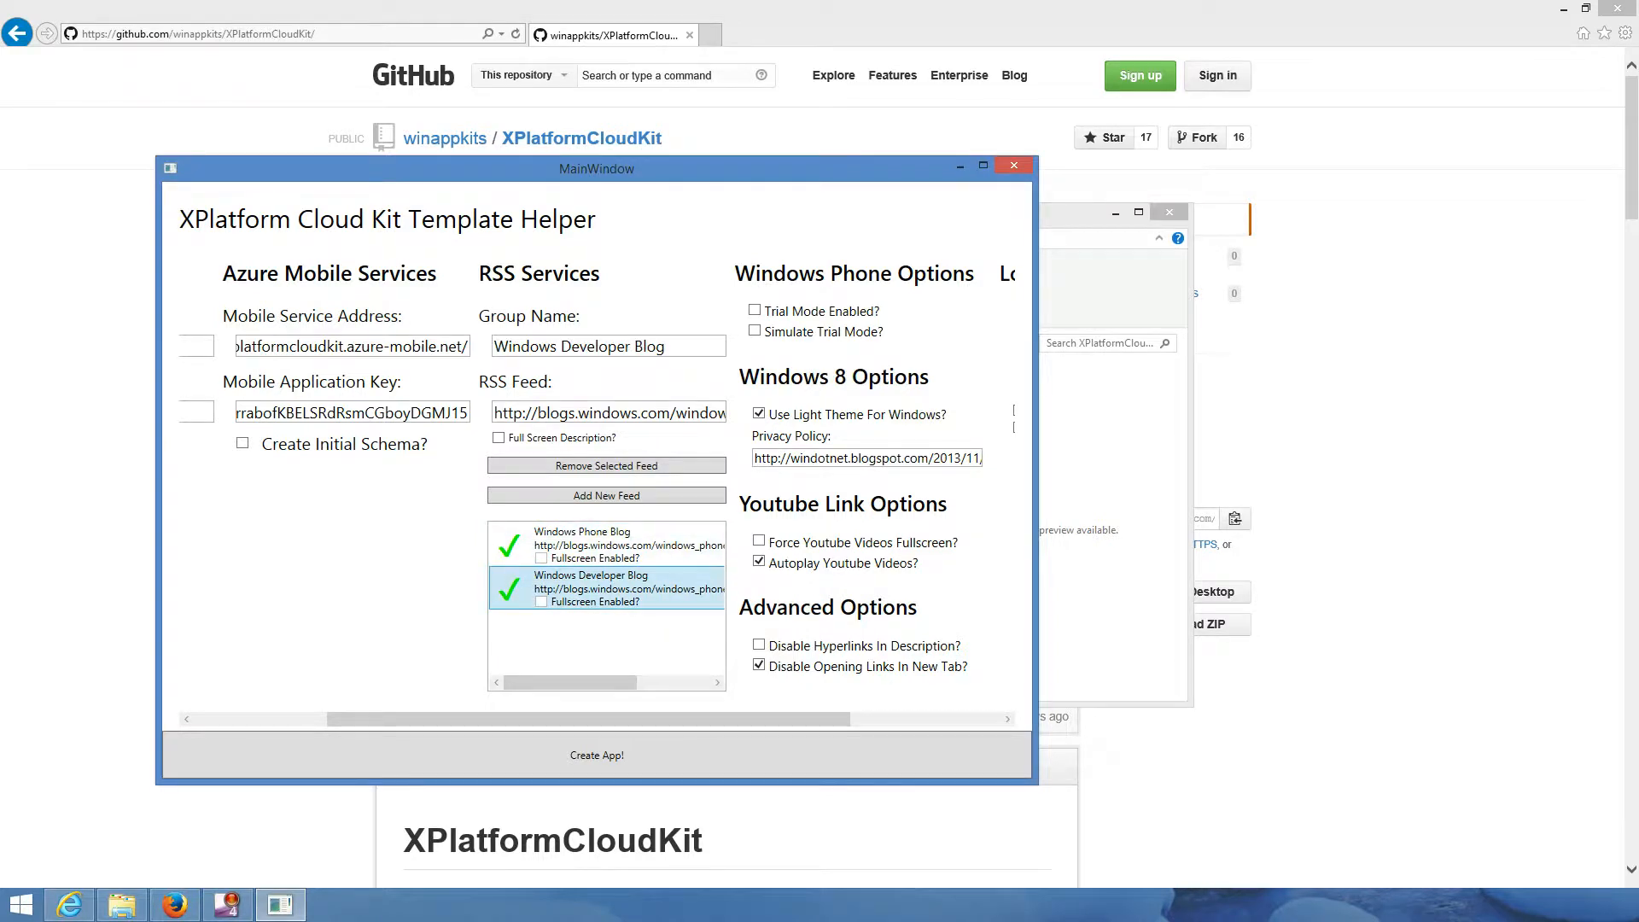
pyautogui.click(613, 555)
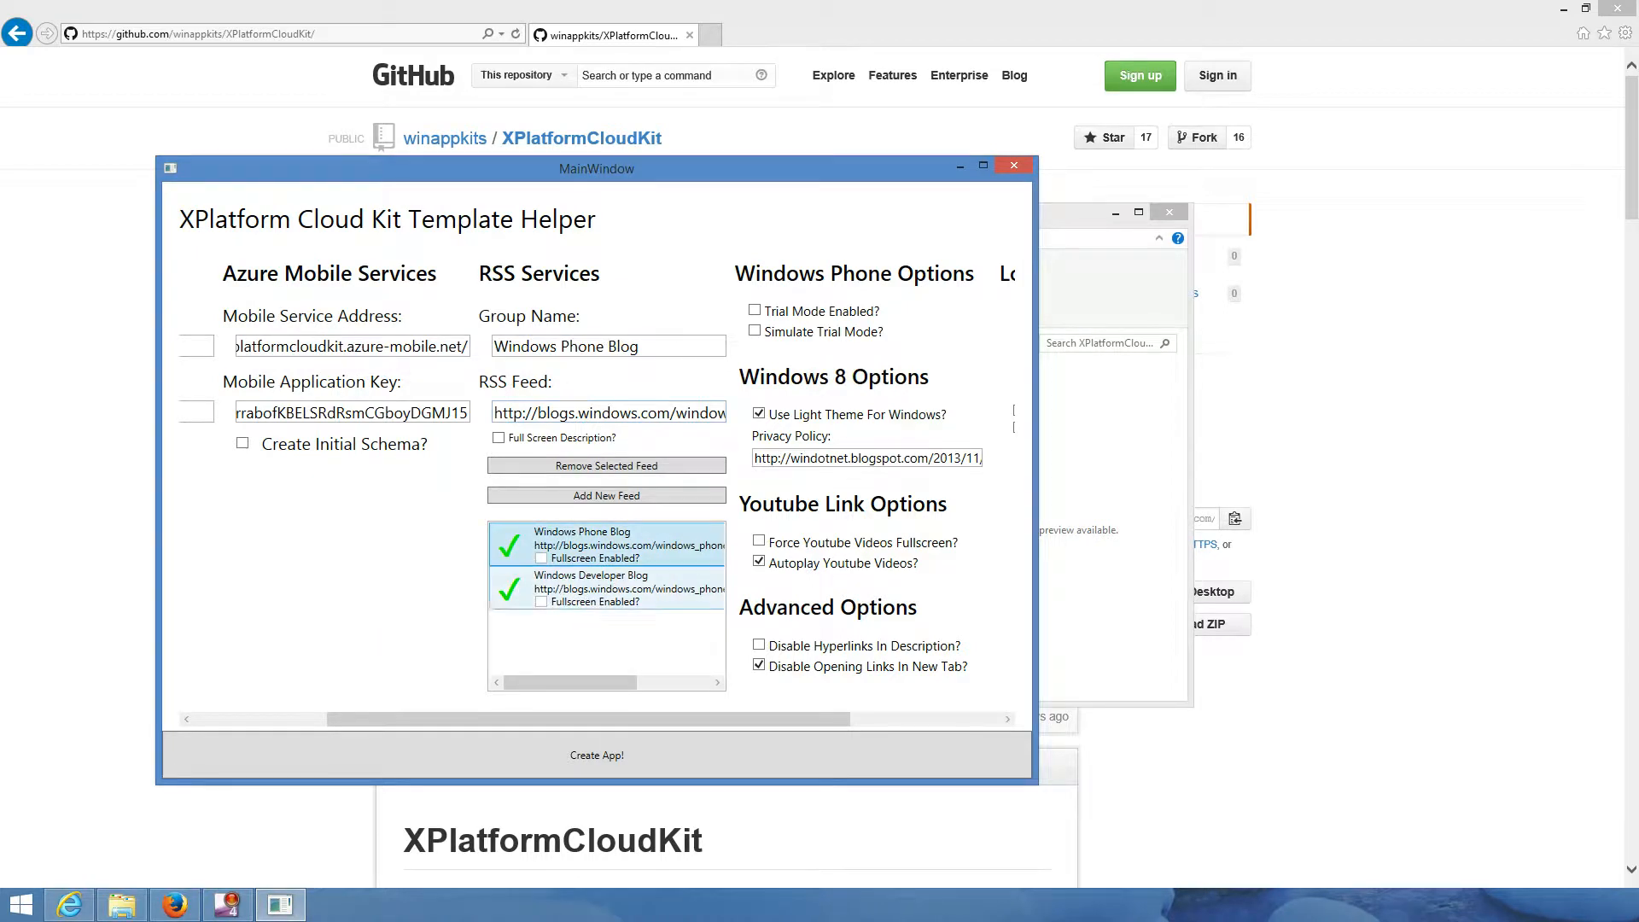
pyautogui.click(598, 588)
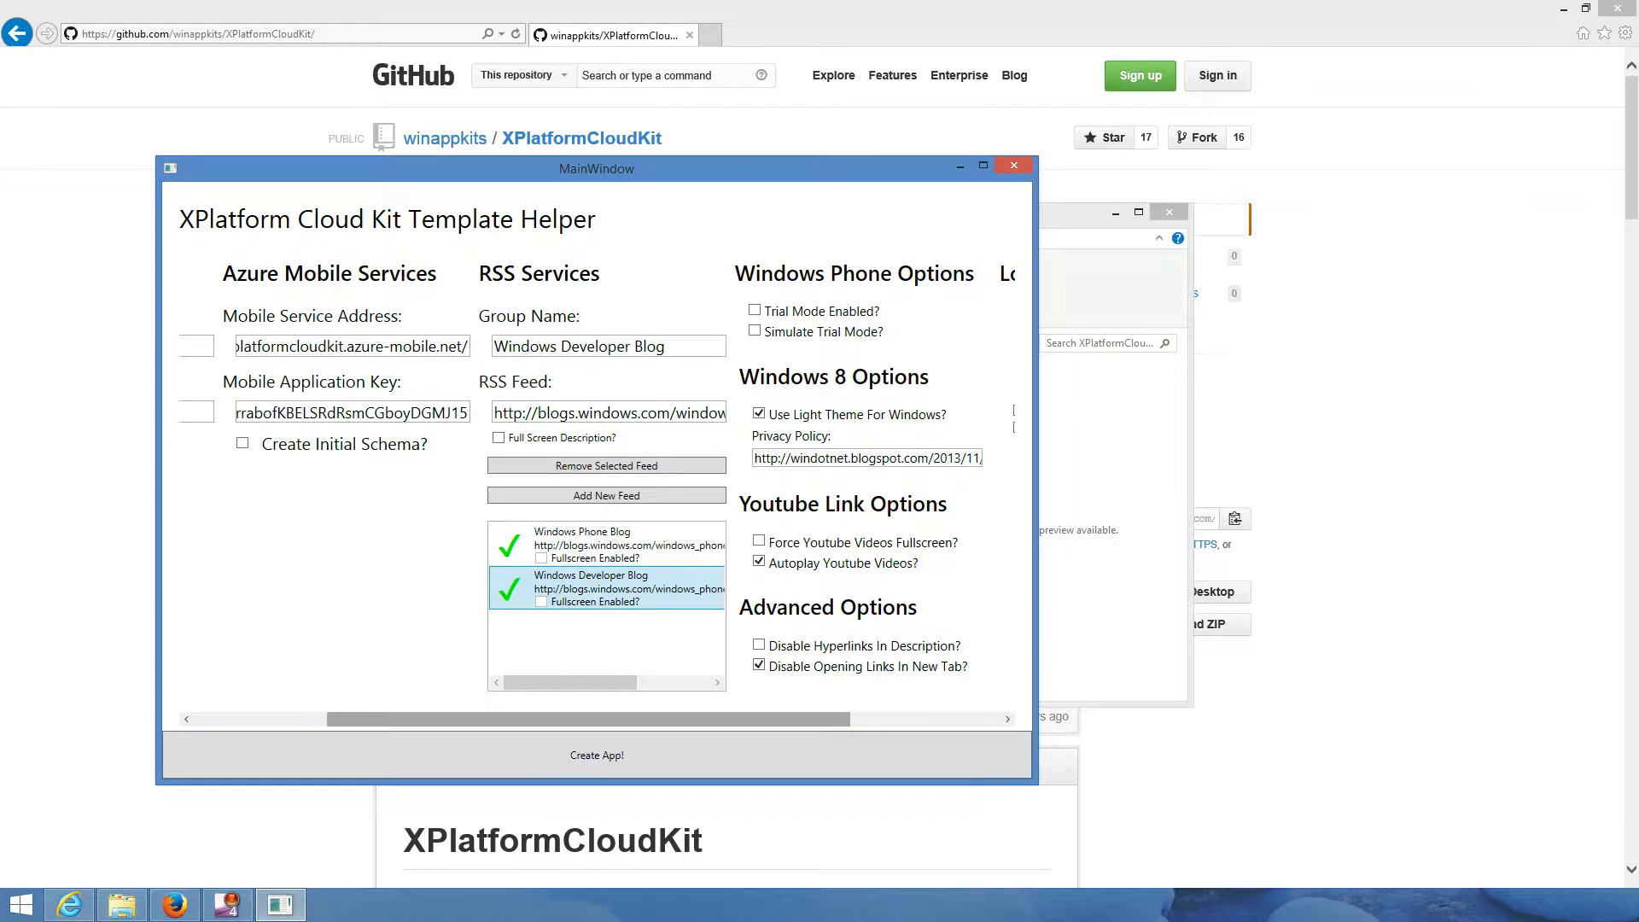
pyautogui.moveTo(598, 719); pyautogui.dragTo(747, 719)
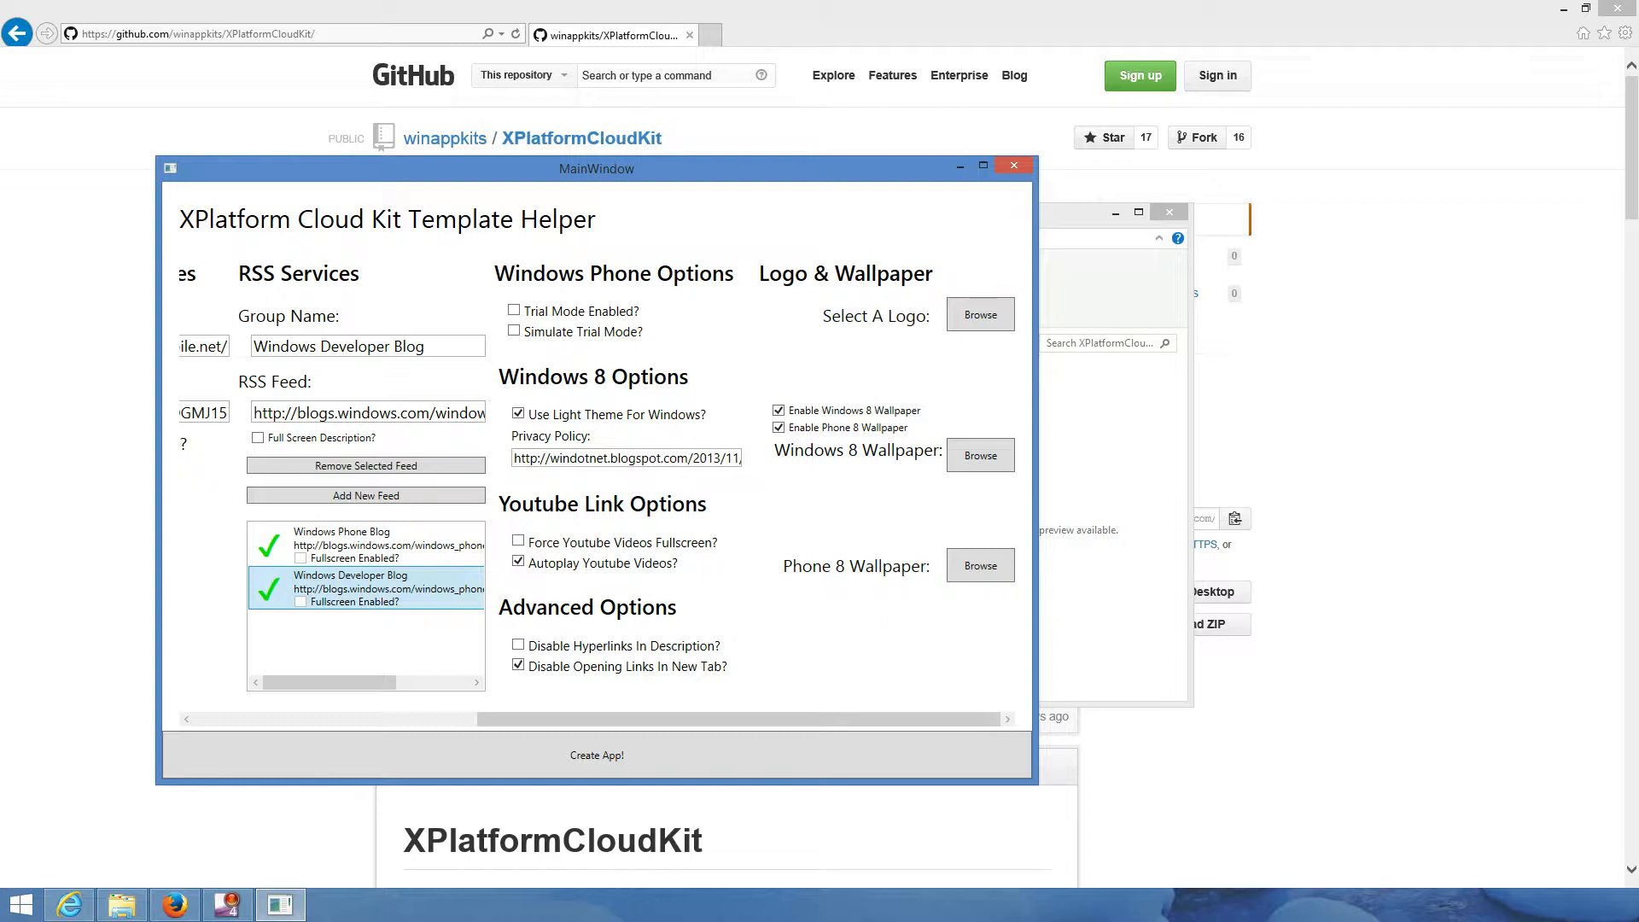
# - Enable Trial Mode and set the trial period to 15 days
pyautogui.click(514, 310)
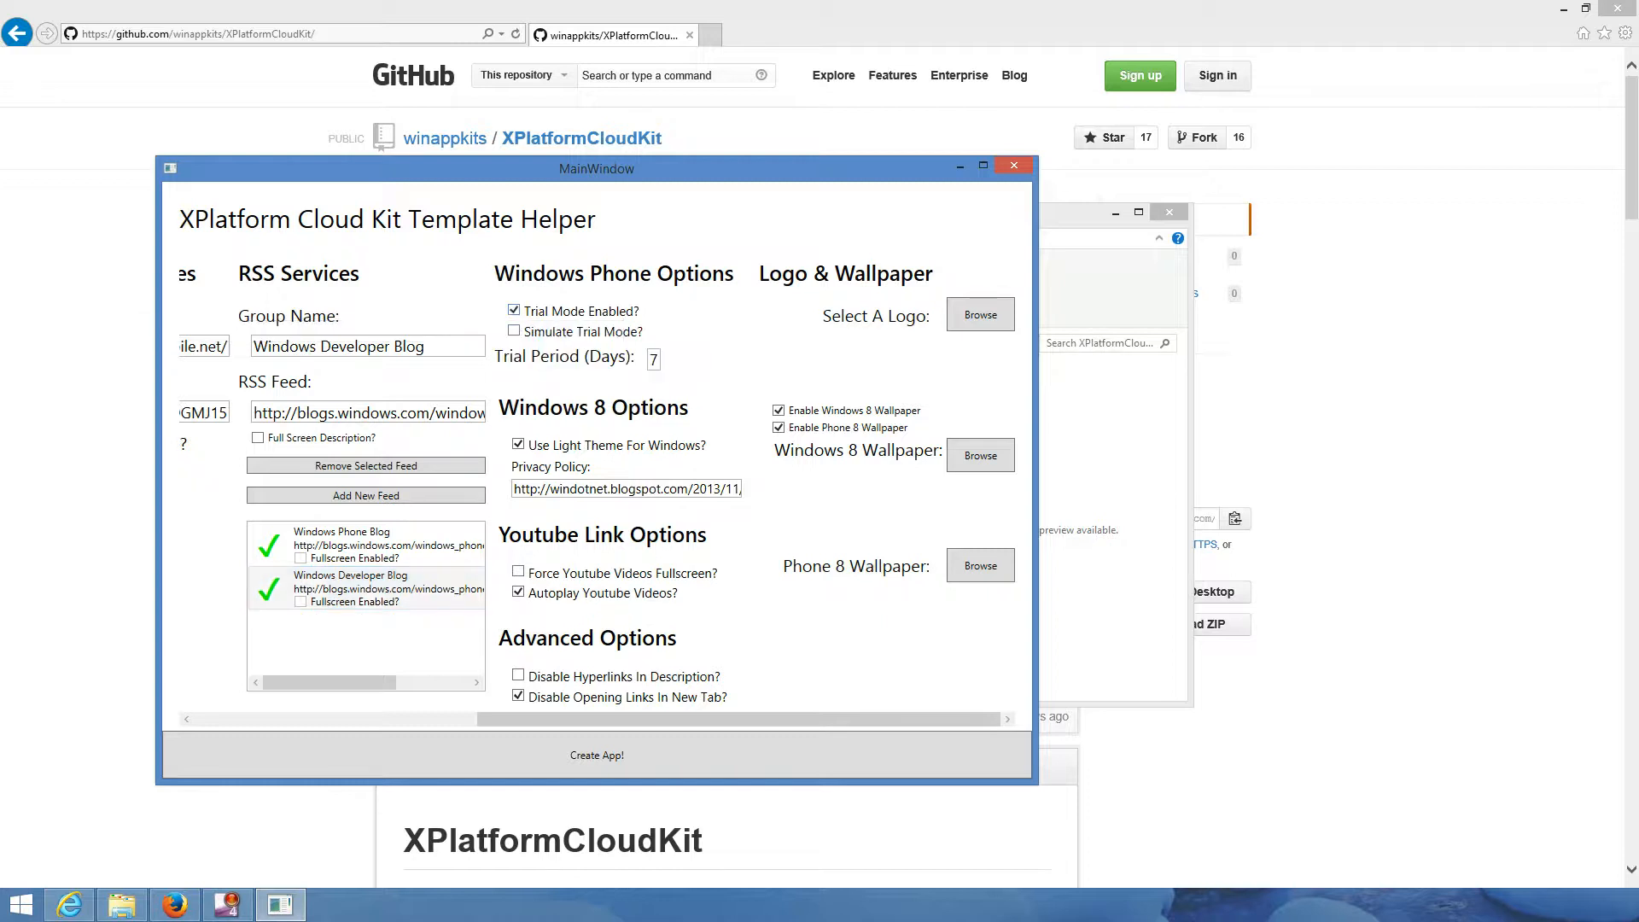
pyautogui.click(656, 359)
pyautogui.press('BackSpace')
pyautogui.write('15')
pyautogui.hscroll(-1, 598, 495)
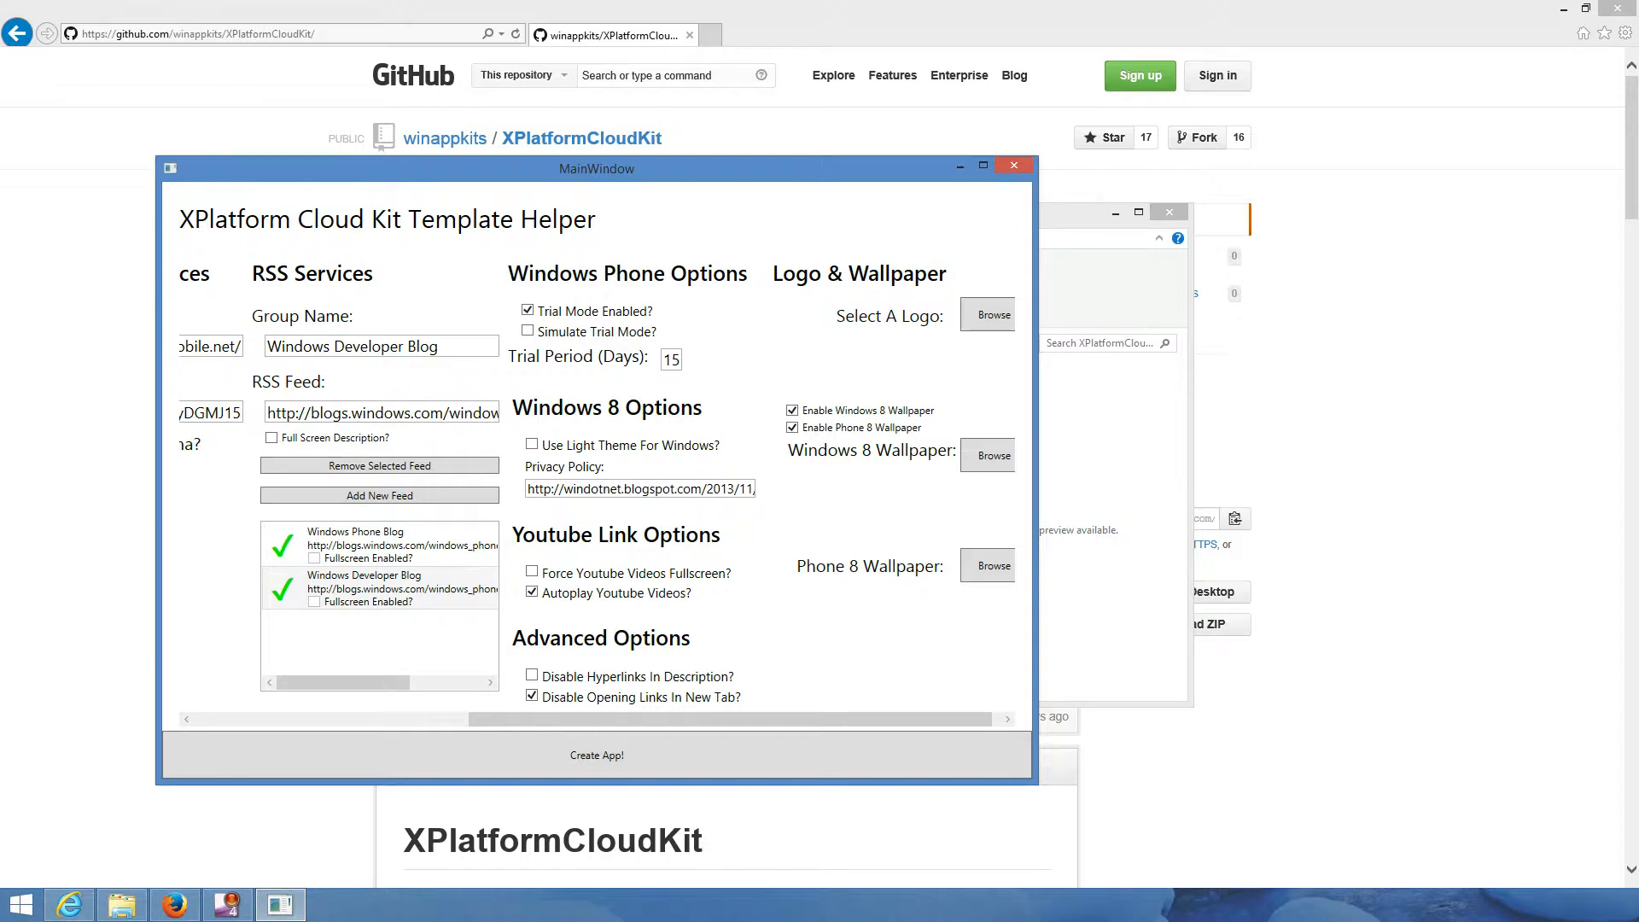
pyautogui.moveTo(730, 719)
pyautogui.mouseDown()
pyautogui.moveTo(696, 719)
pyautogui.moveTo(739, 719)
pyautogui.mouseUp()
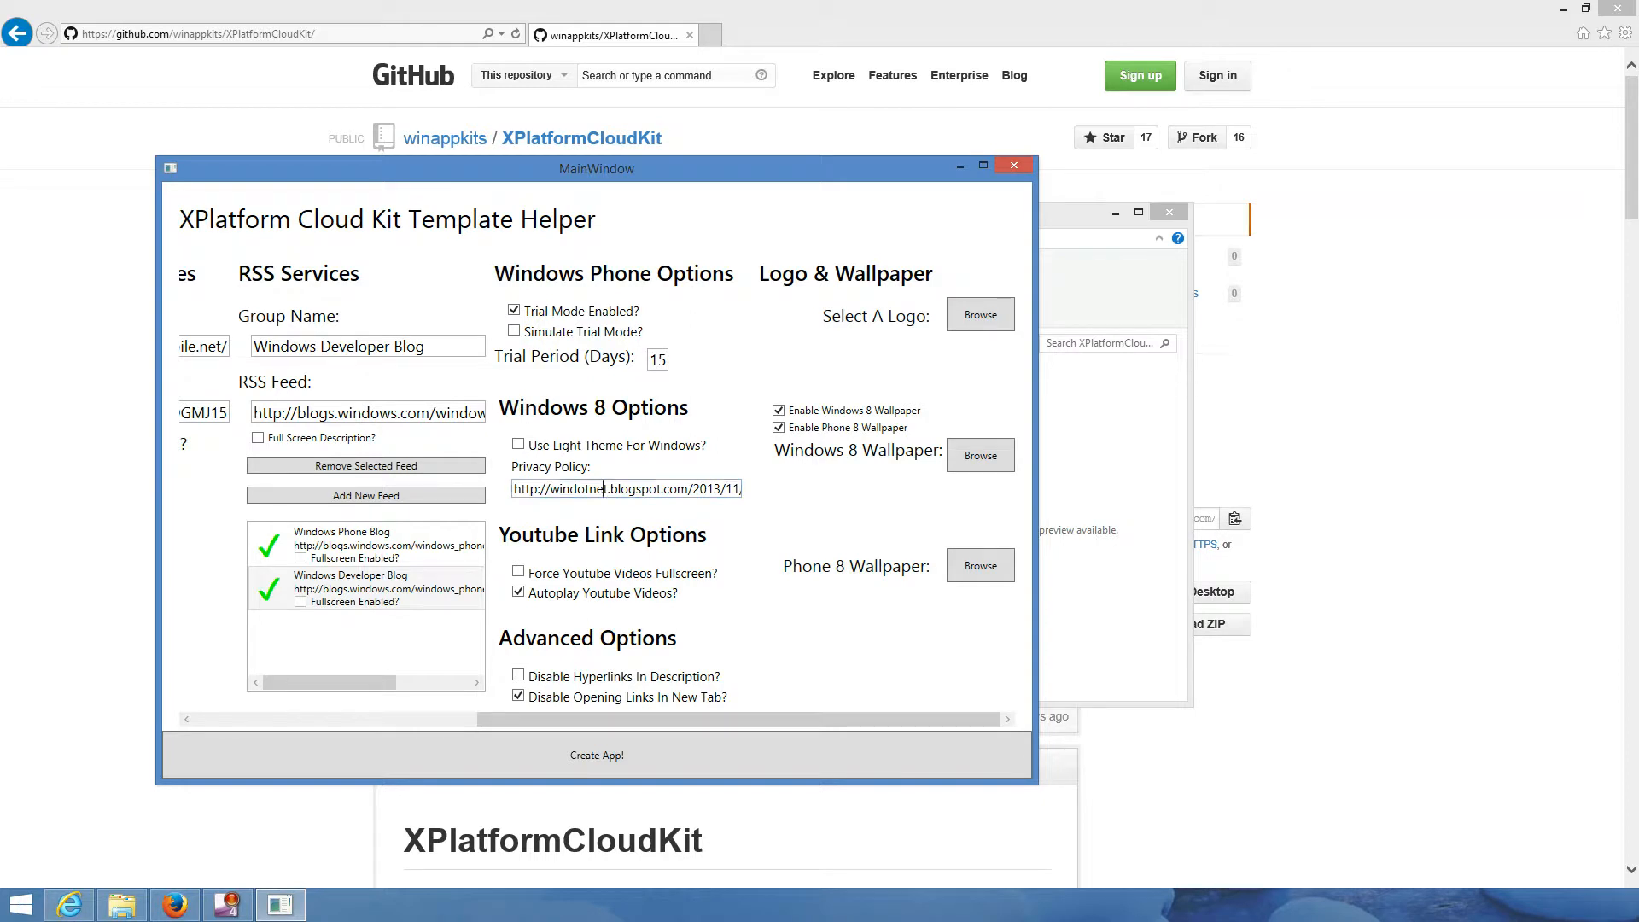
# - Toggle YouTube autoplay and uncheck Enable Phone 8 Wallpaper, keeping Enable Windows 8 Wallpaper checked
pyautogui.click(605, 489)
pyautogui.click(518, 593)
pyautogui.click(779, 428)
pyautogui.click(779, 410)
pyautogui.click(779, 411)
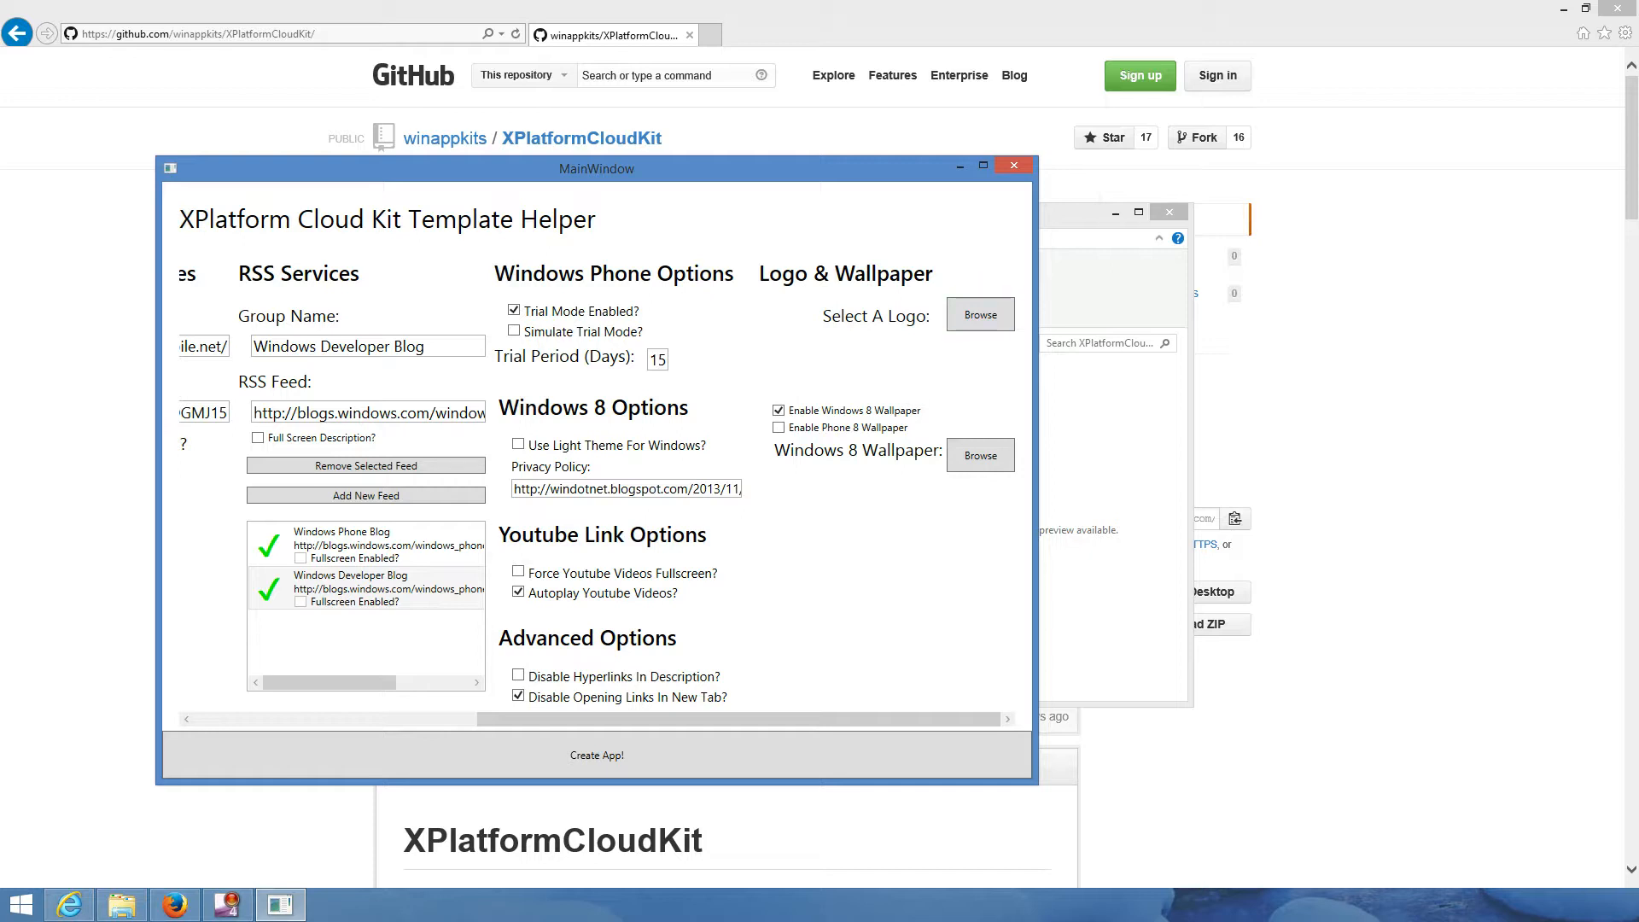
# - Search 'windows phone logo' in a new Internet Explorer tab and preview the first image result
pyautogui.hotkey('alt', 'Tab')
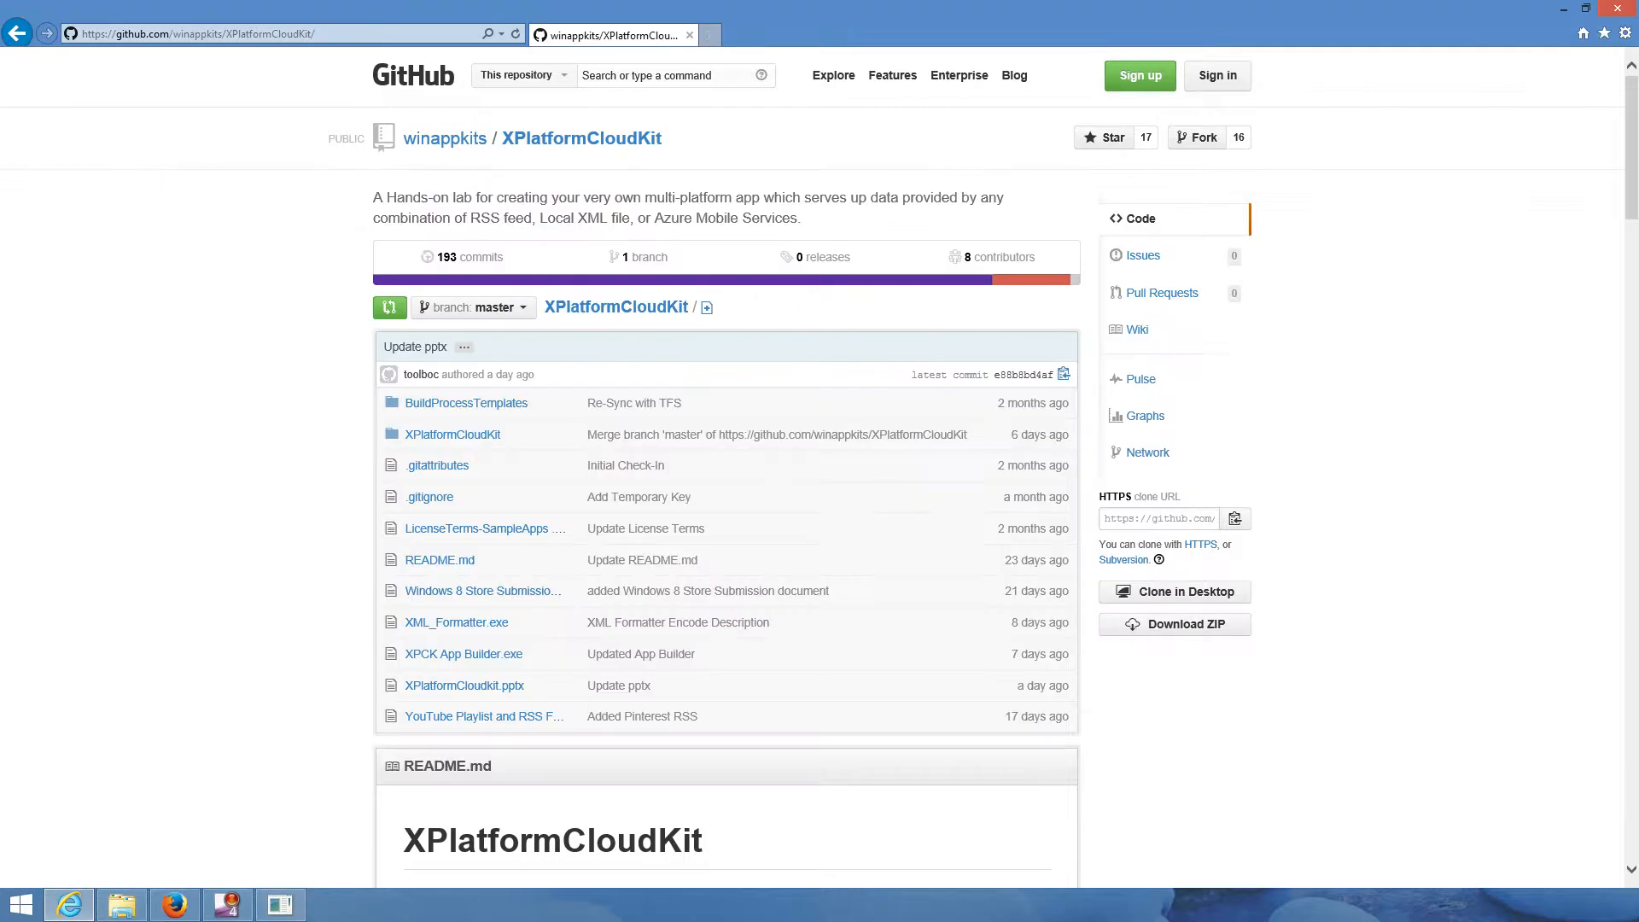
pyautogui.click(708, 35)
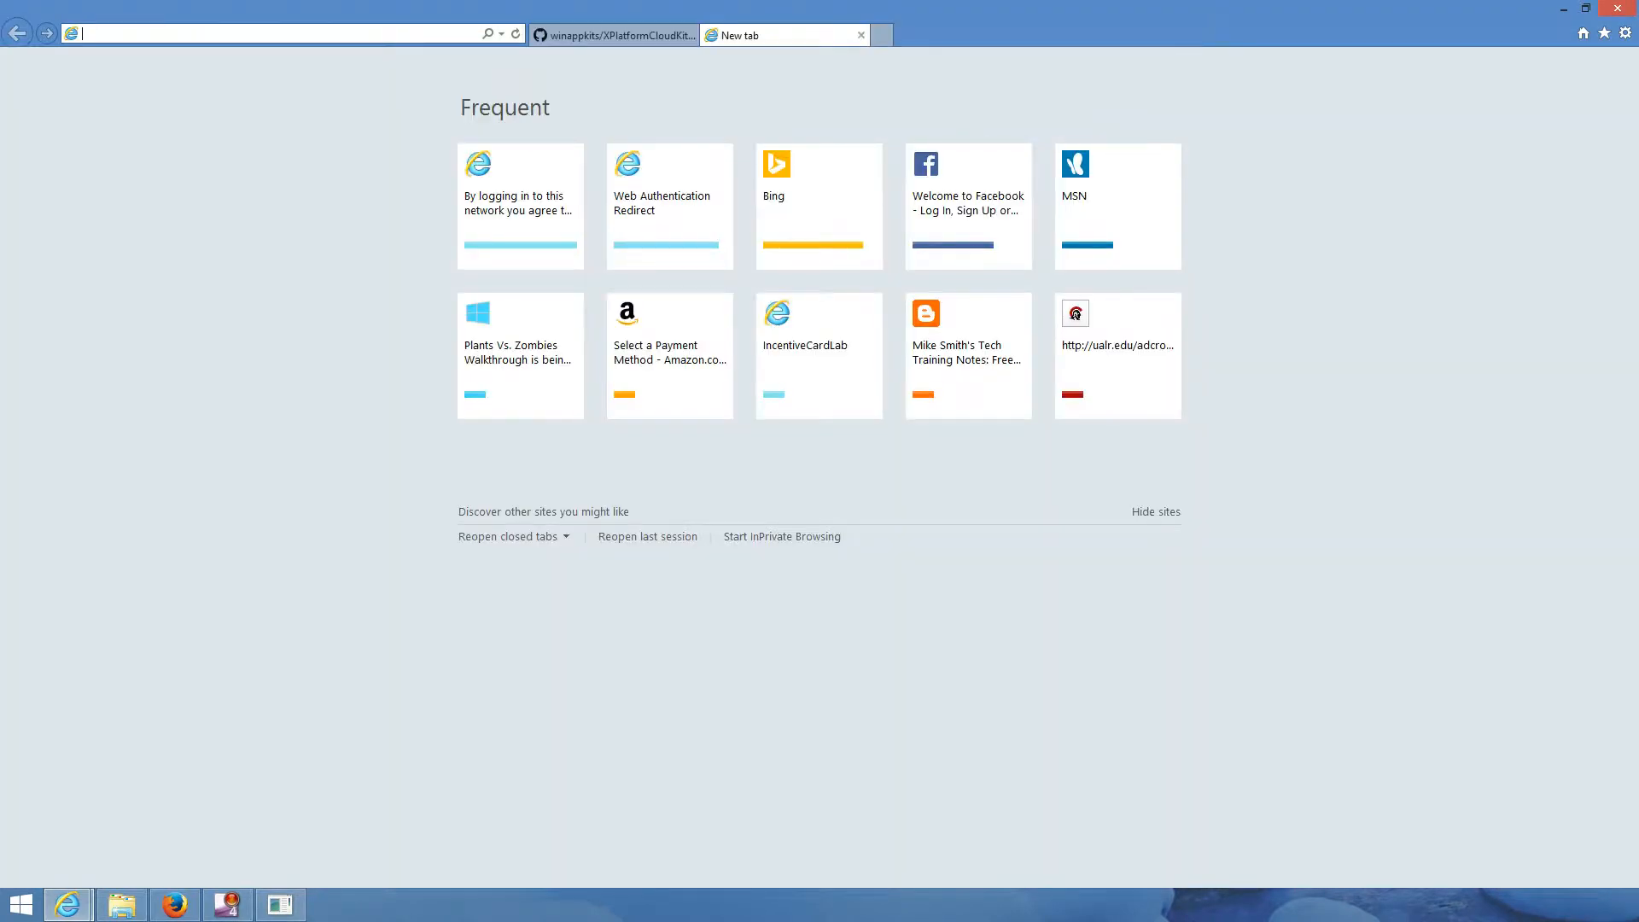
pyautogui.write('windows phone logo')
pyautogui.press('Return')
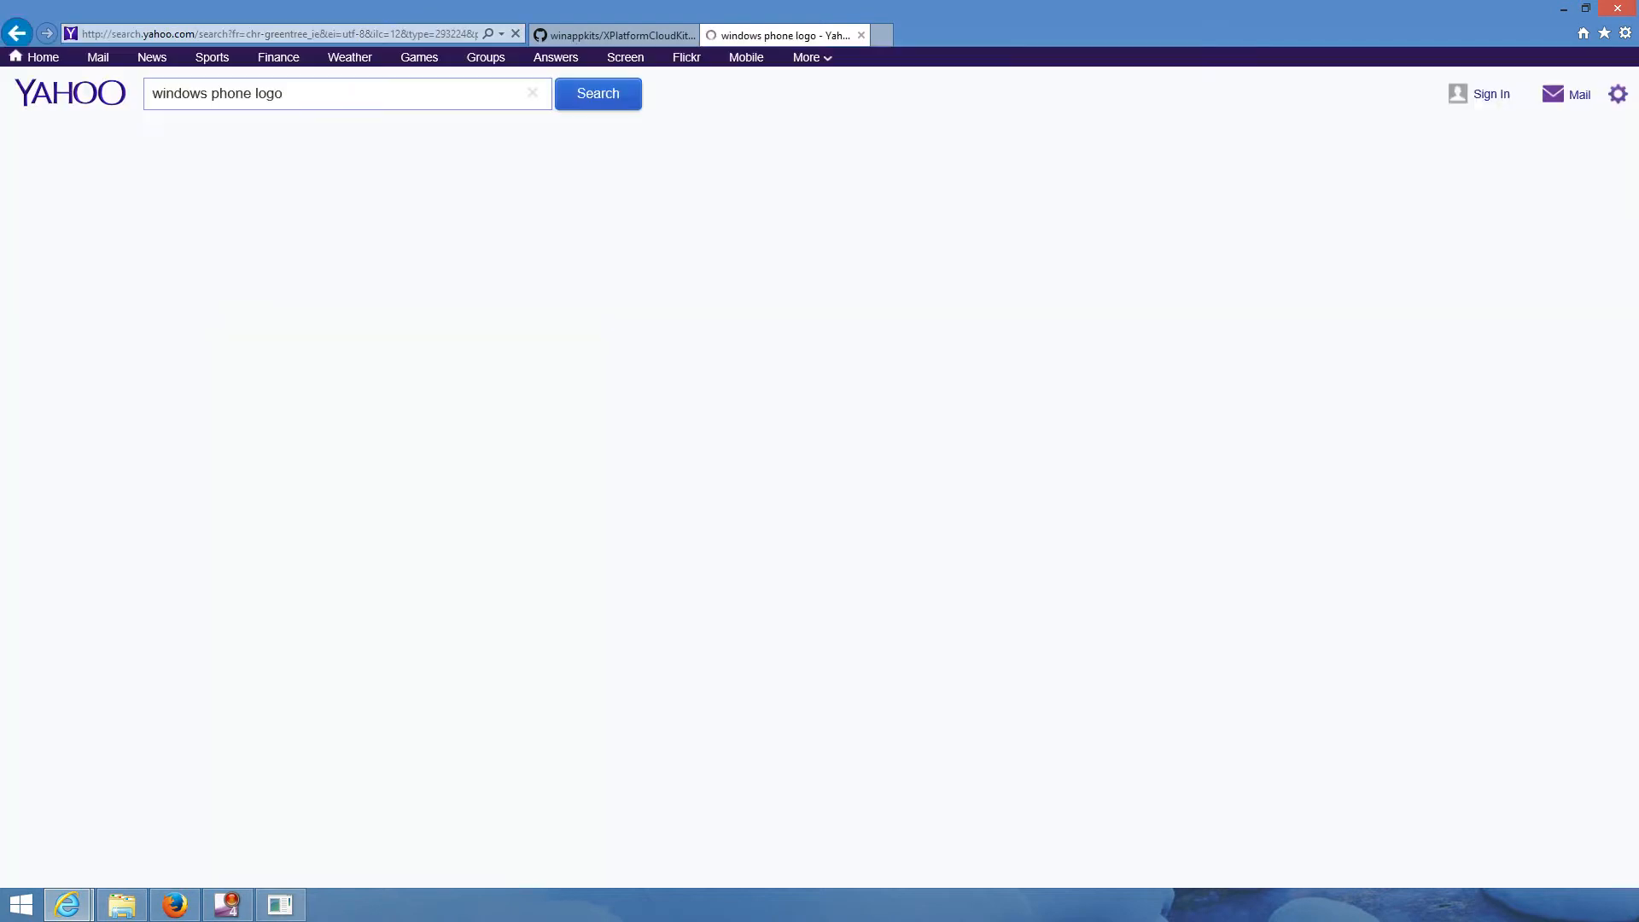
pyautogui.click(209, 210)
pyautogui.press('Escape')
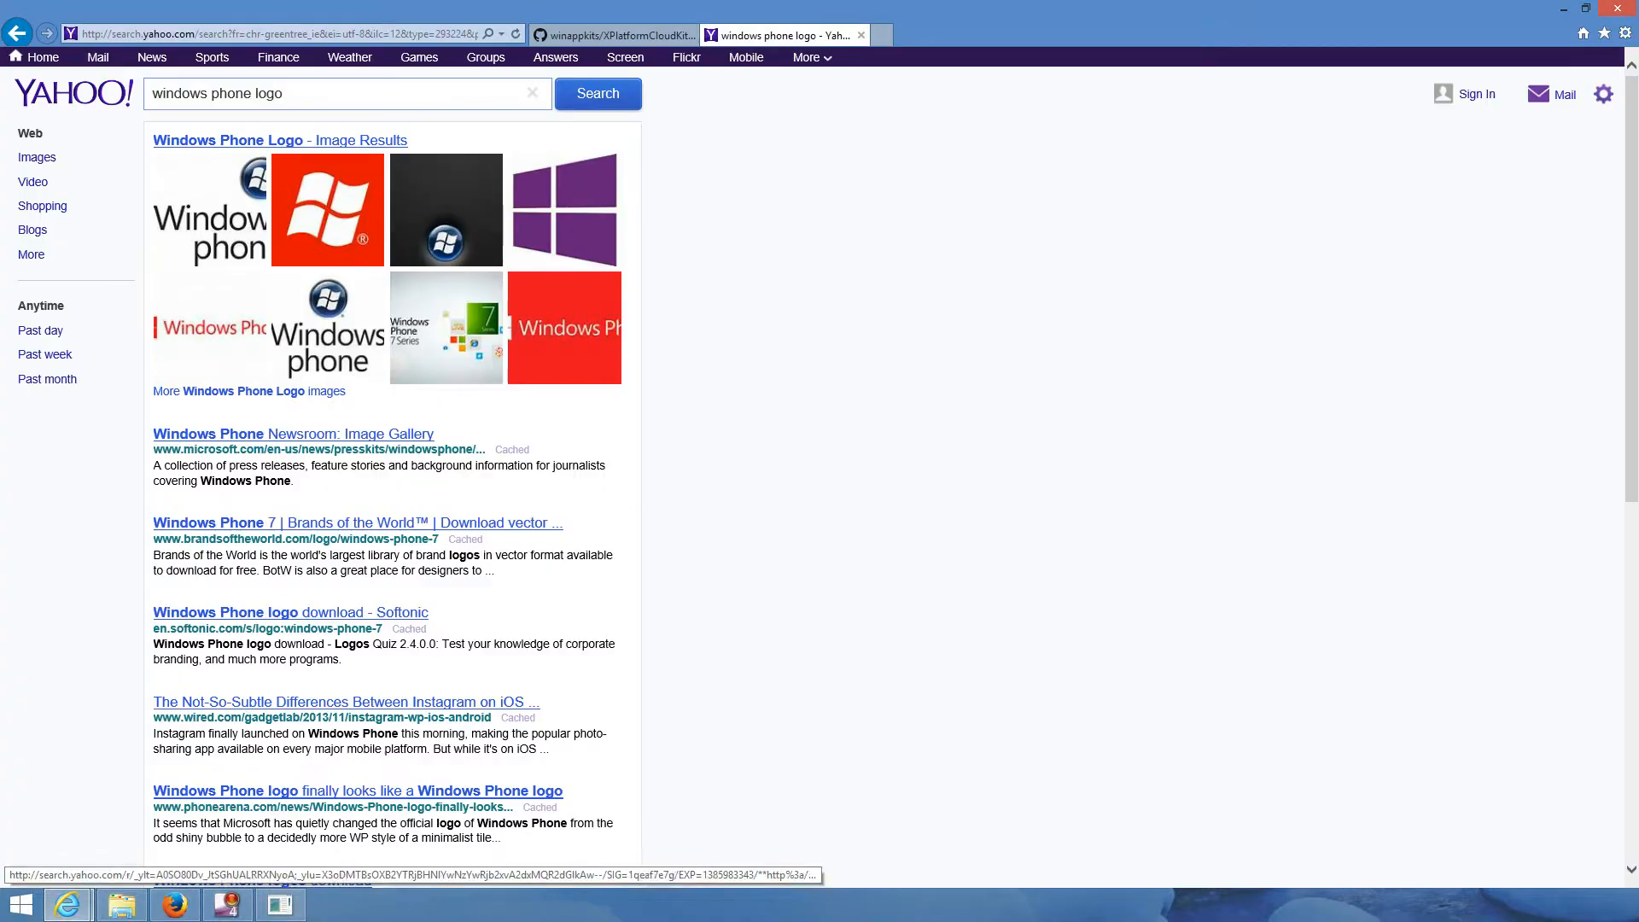
# - Save the red Windows Phone logo to Downloads, then begin choosing the builder's app logo file
pyautogui.click(328, 210)
pyautogui.rightClick(749, 553)
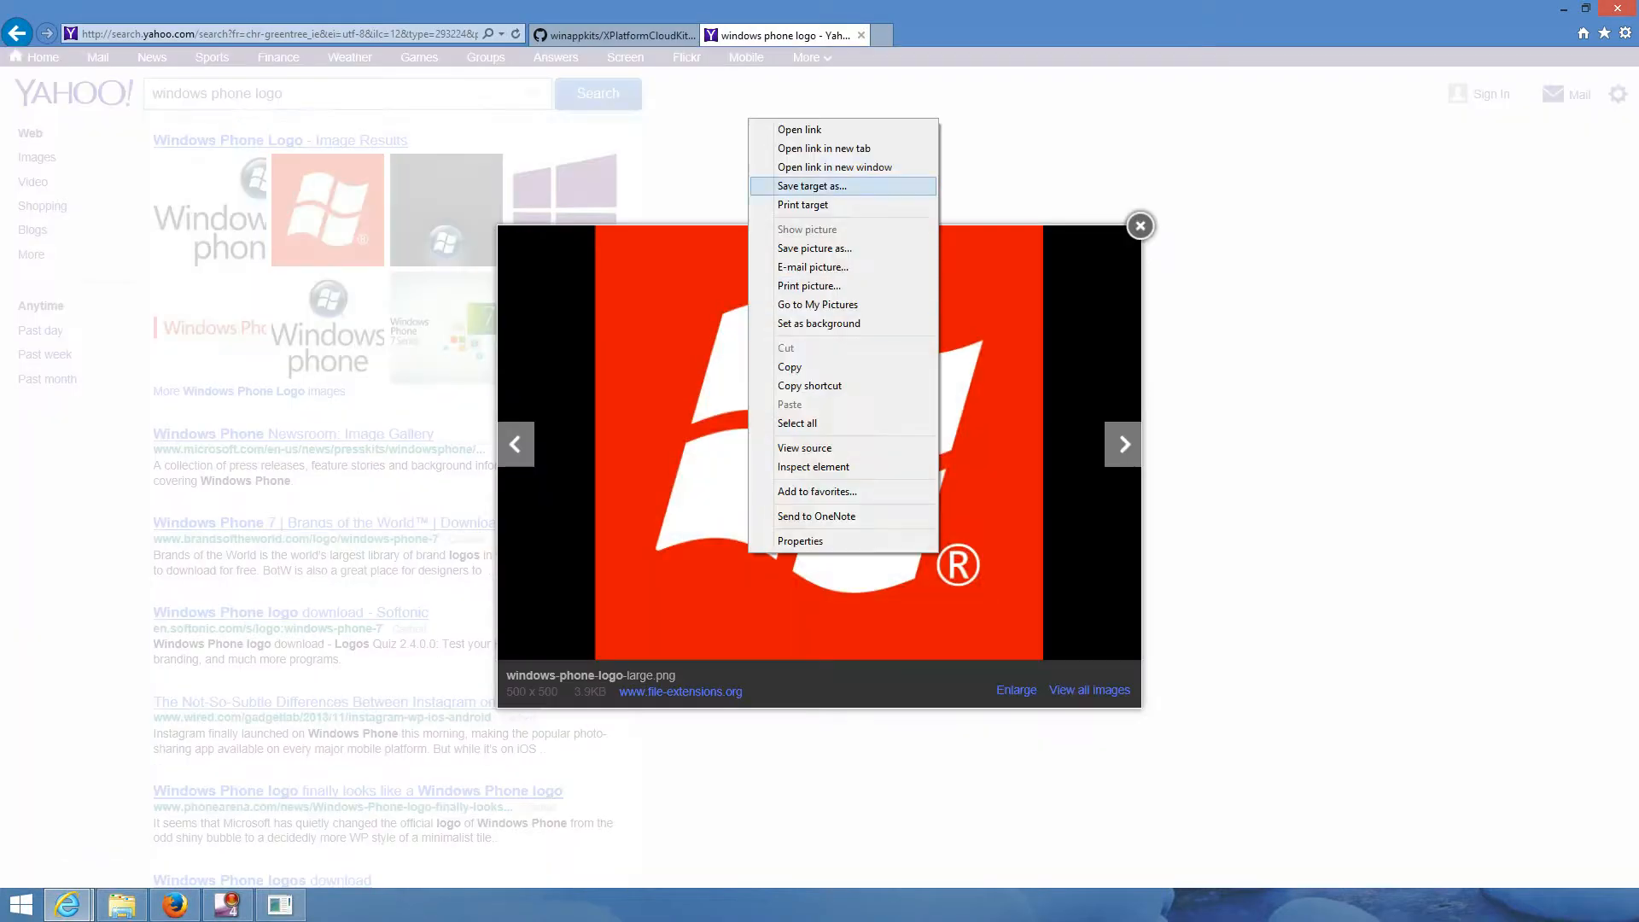
pyautogui.click(814, 247)
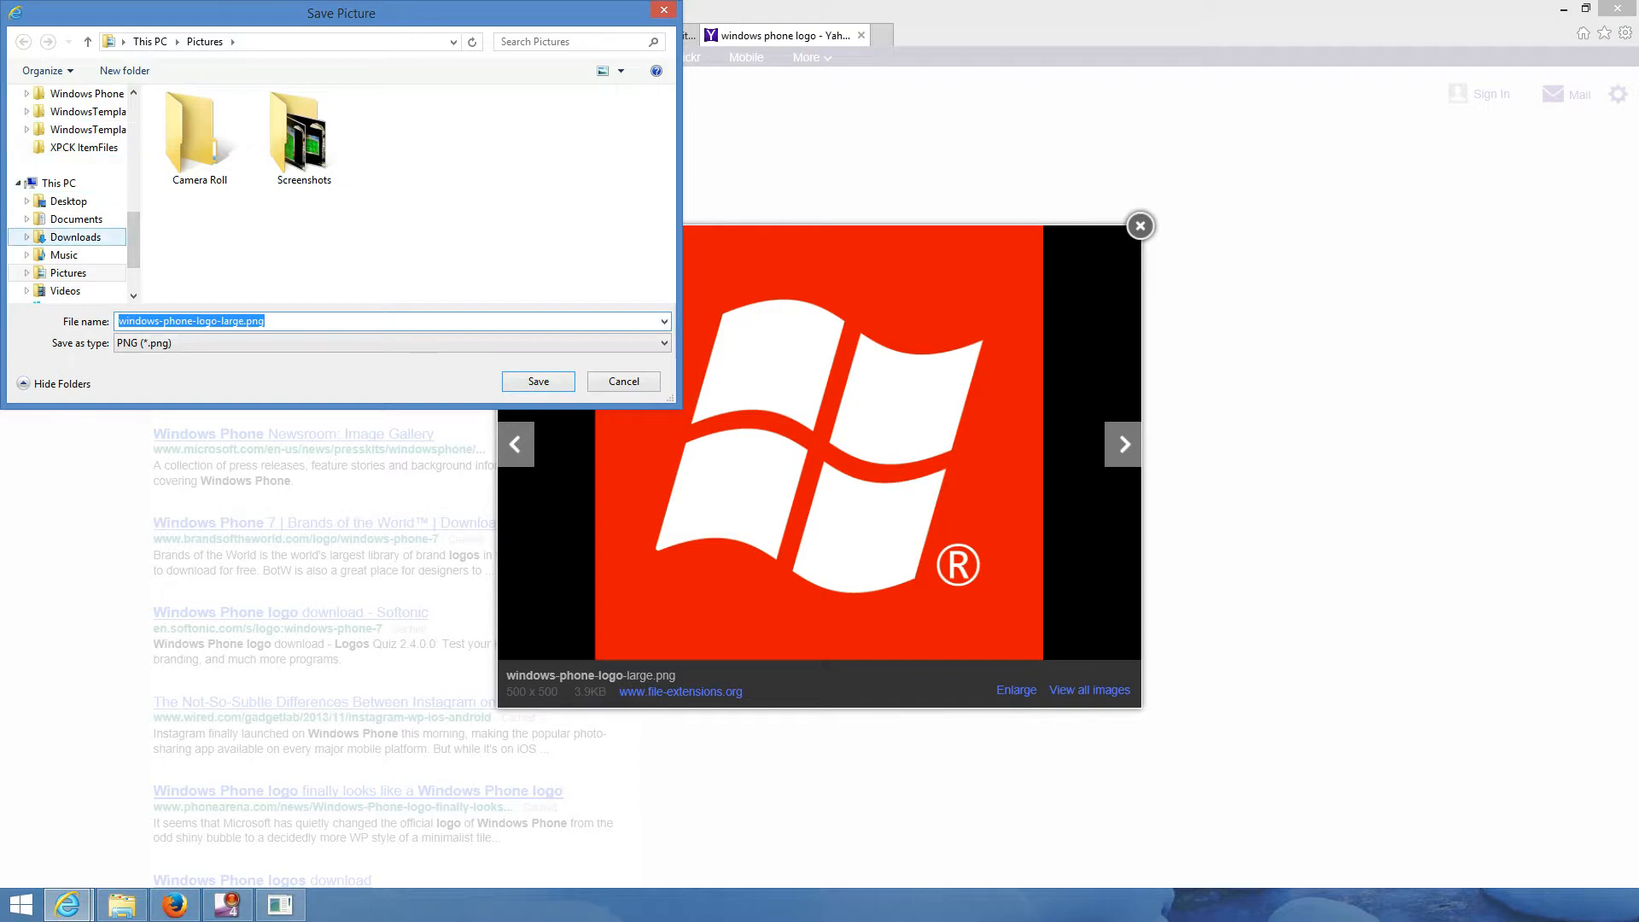
pyautogui.click(75, 237)
pyautogui.press('Return')
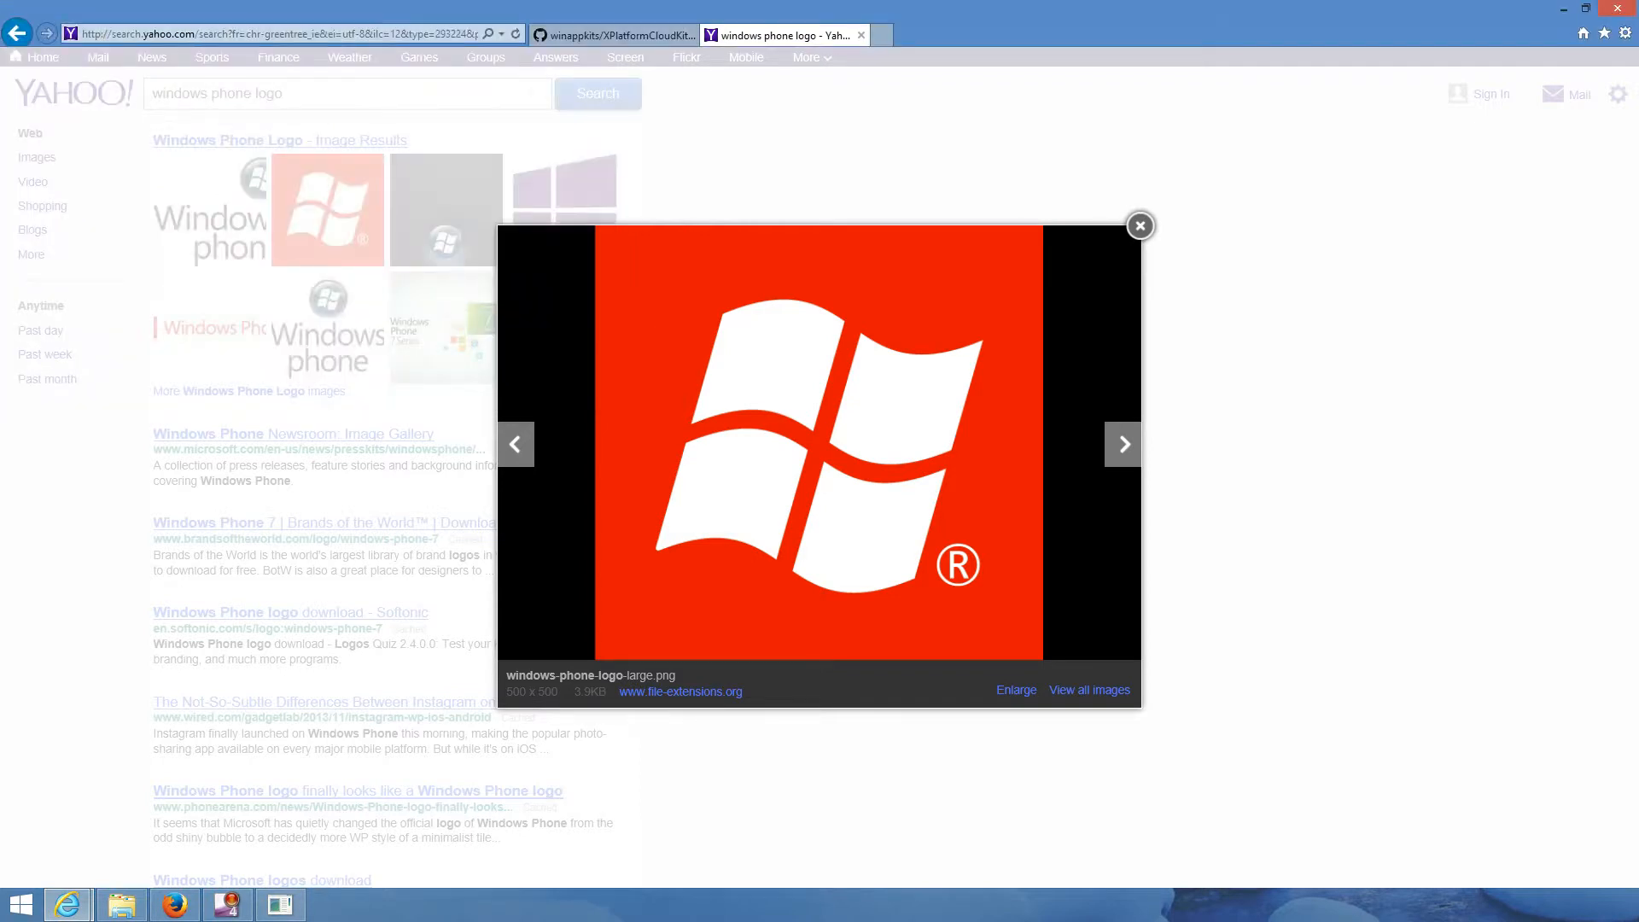
pyautogui.click(1140, 226)
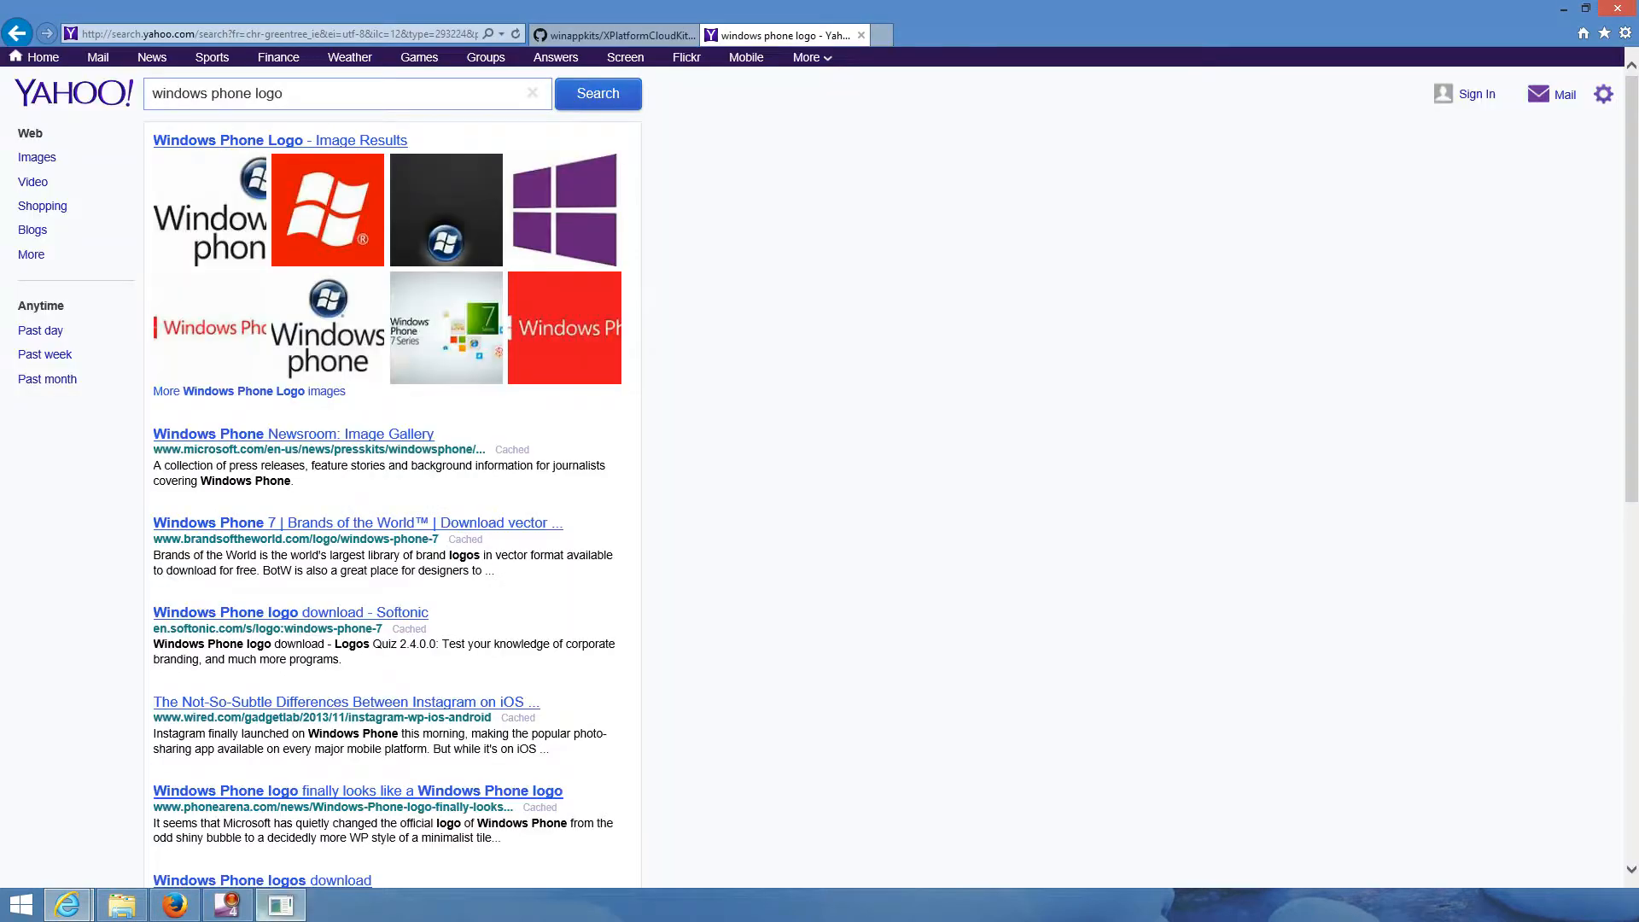
pyautogui.click(281, 905)
pyautogui.click(981, 314)
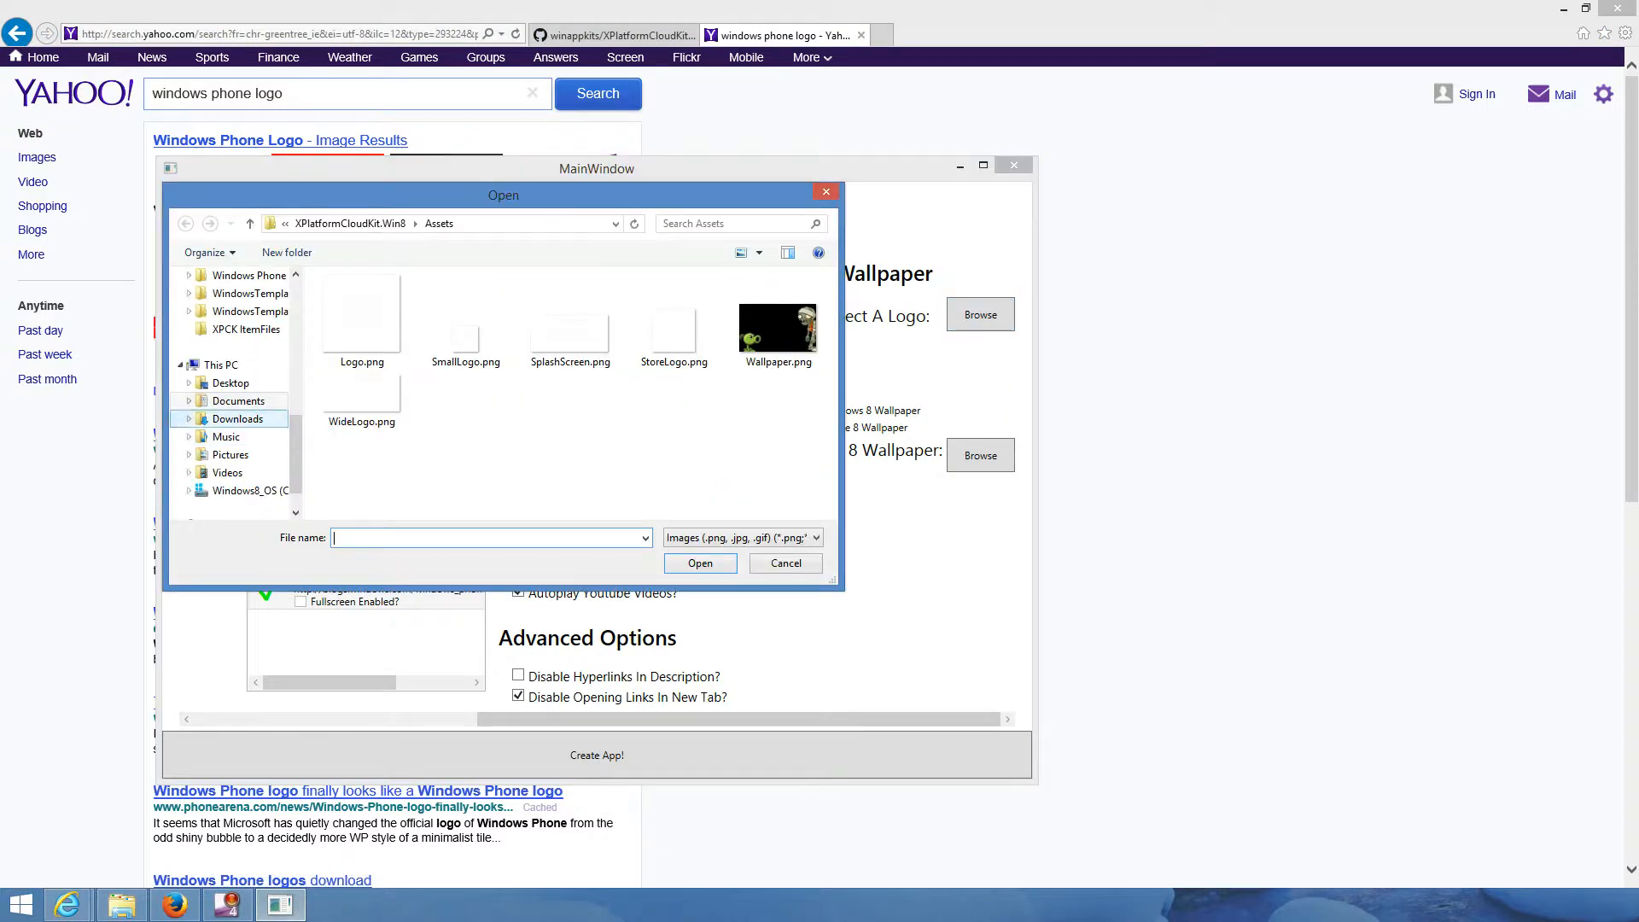
# - Pick windows-phone-logo-large.png from Downloads as the app logo; cancel the Windows 8 wallpaper picker
pyautogui.click(237, 418)
pyautogui.doubleClick(410, 337)
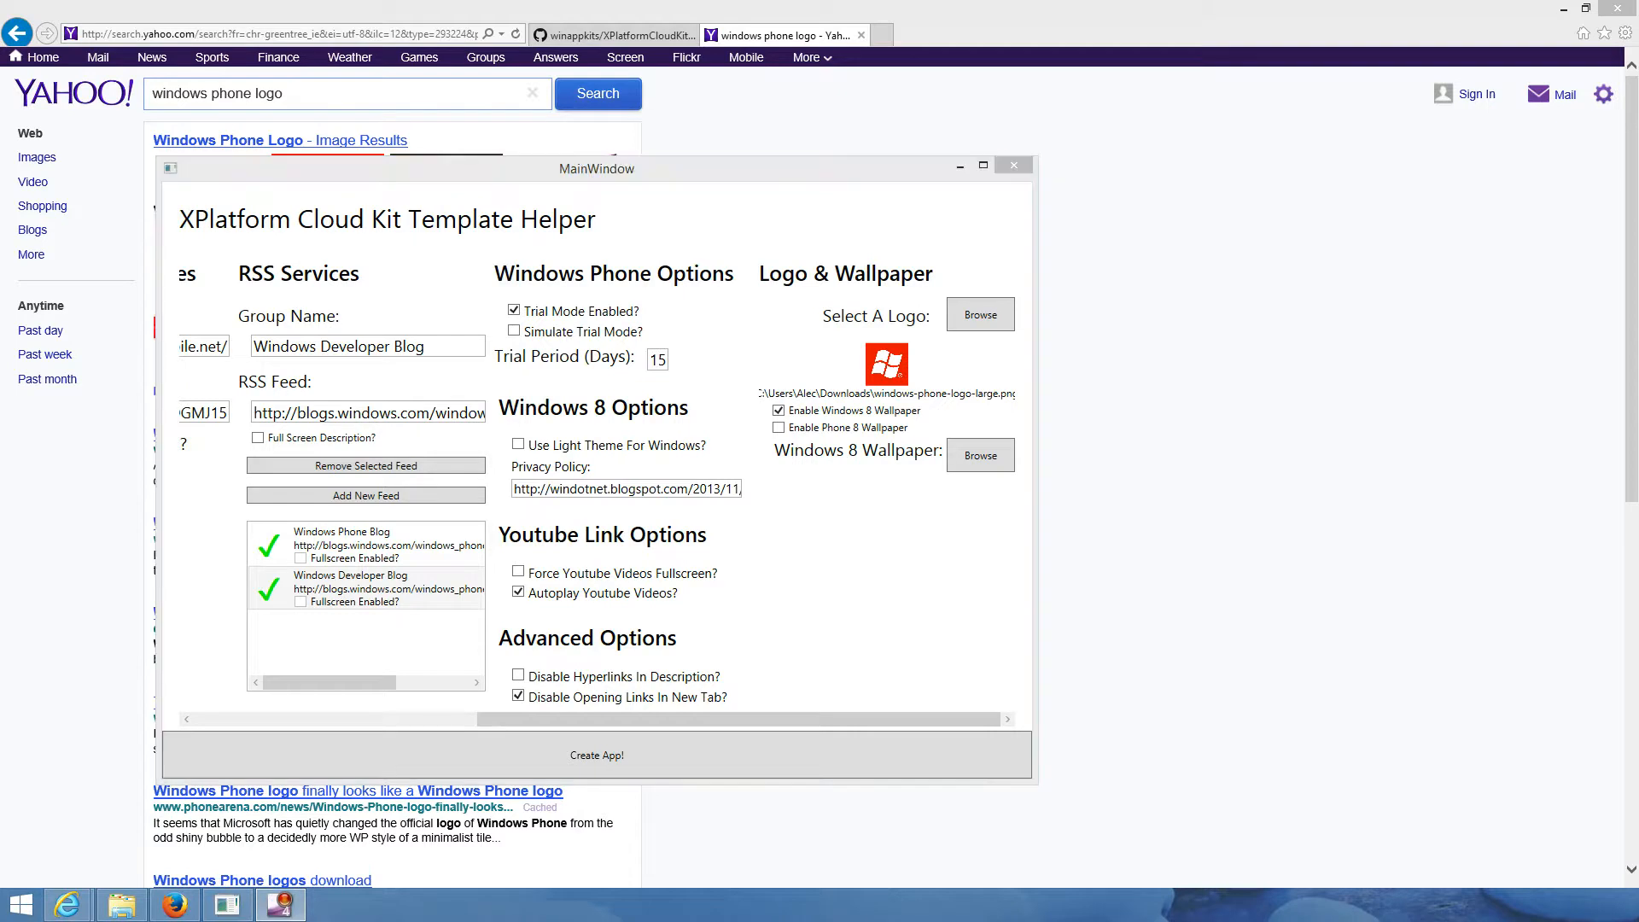
pyautogui.click(980, 455)
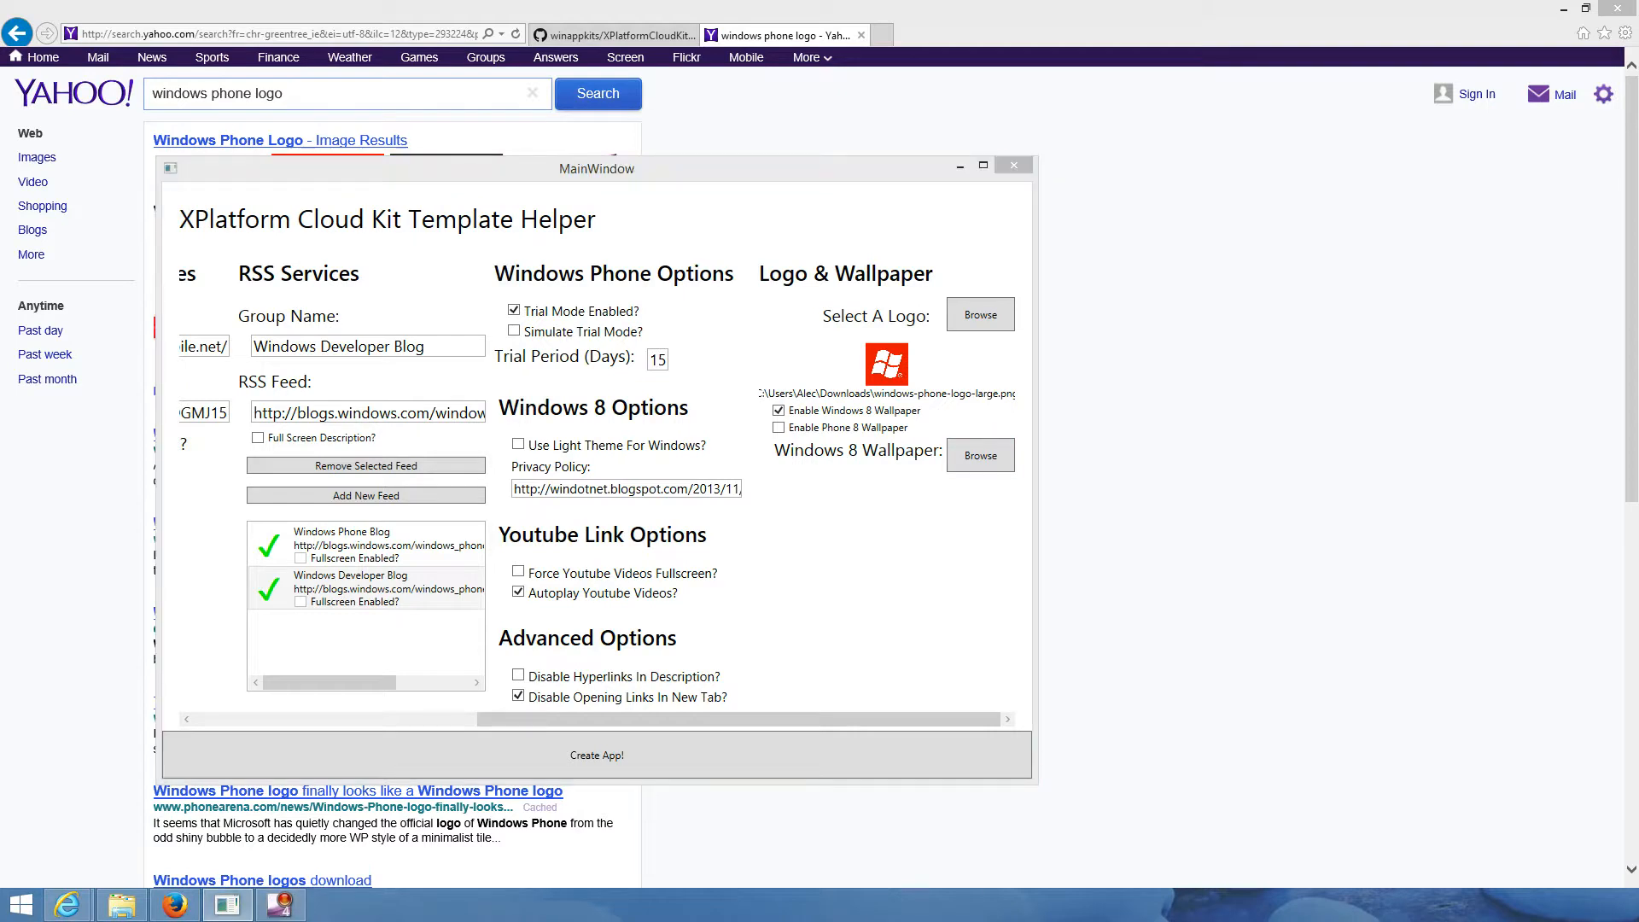
pyautogui.click(786, 563)
pyautogui.click(1110, 478)
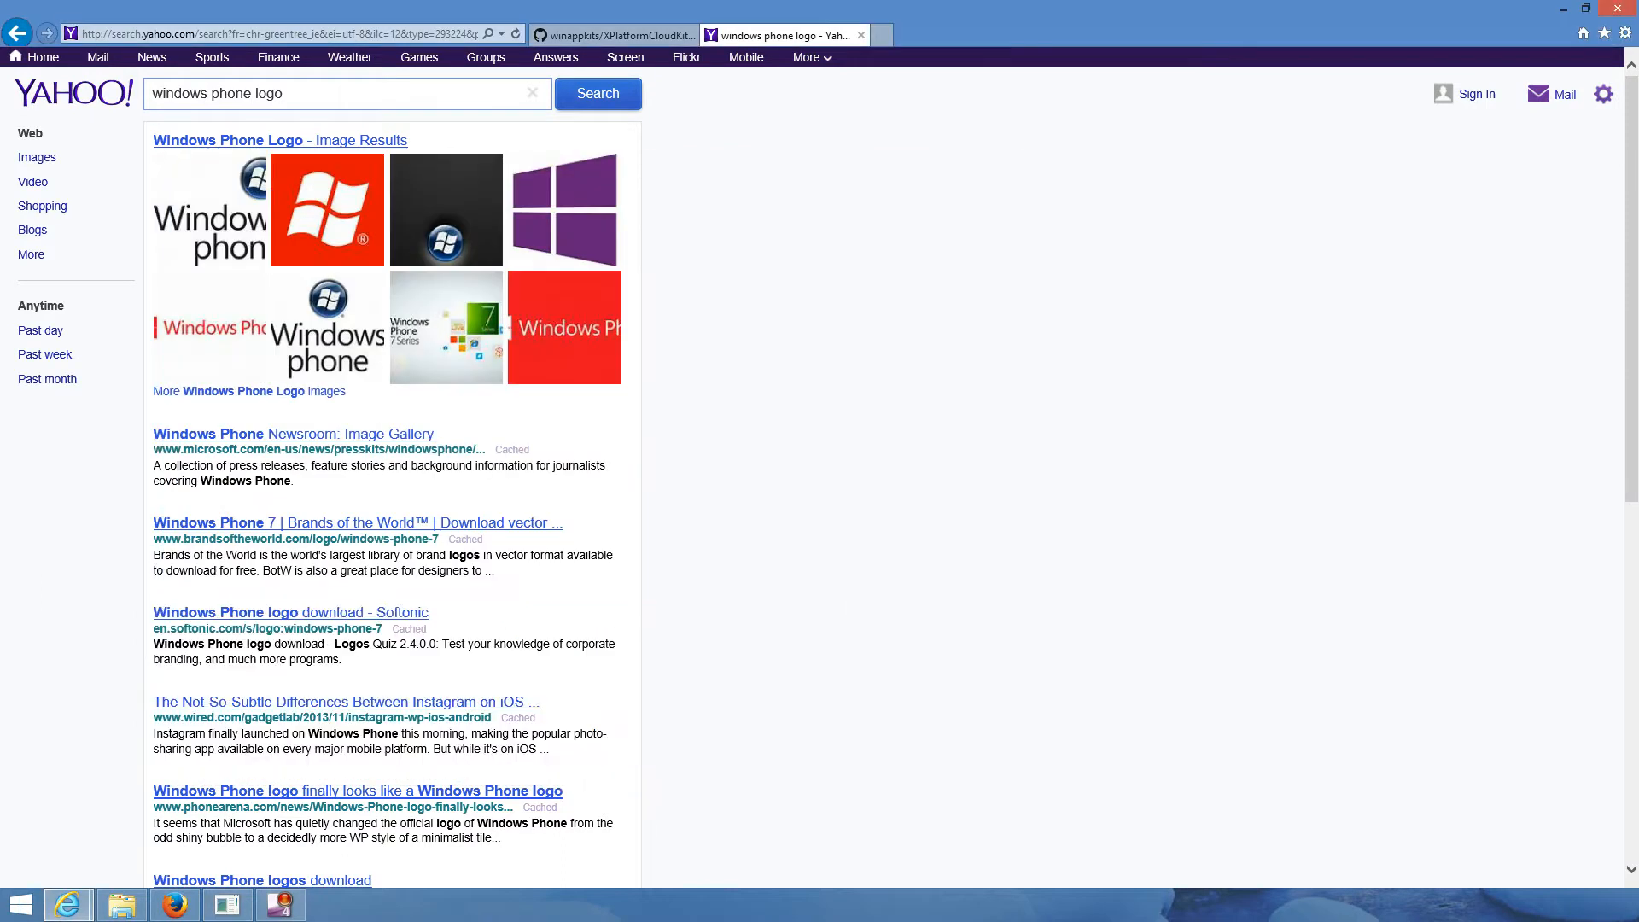
# - Save the red Windows Phone banner image as logo-windows-phone-8.png and close the Yahoo search tab
pyautogui.click(447, 327)
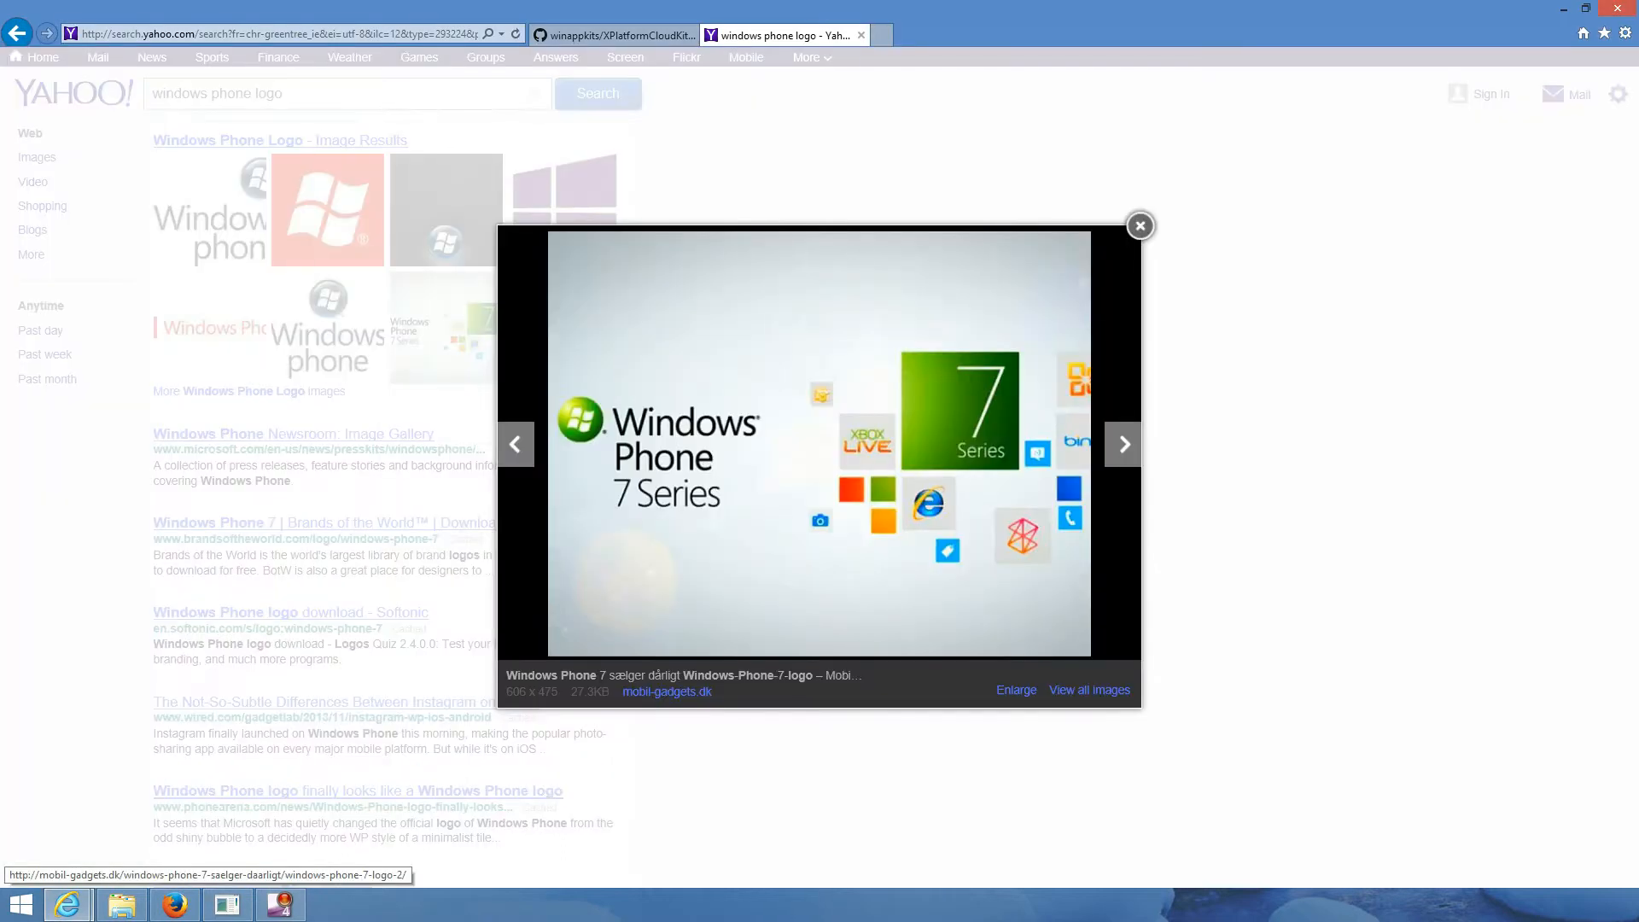
pyautogui.click(1140, 226)
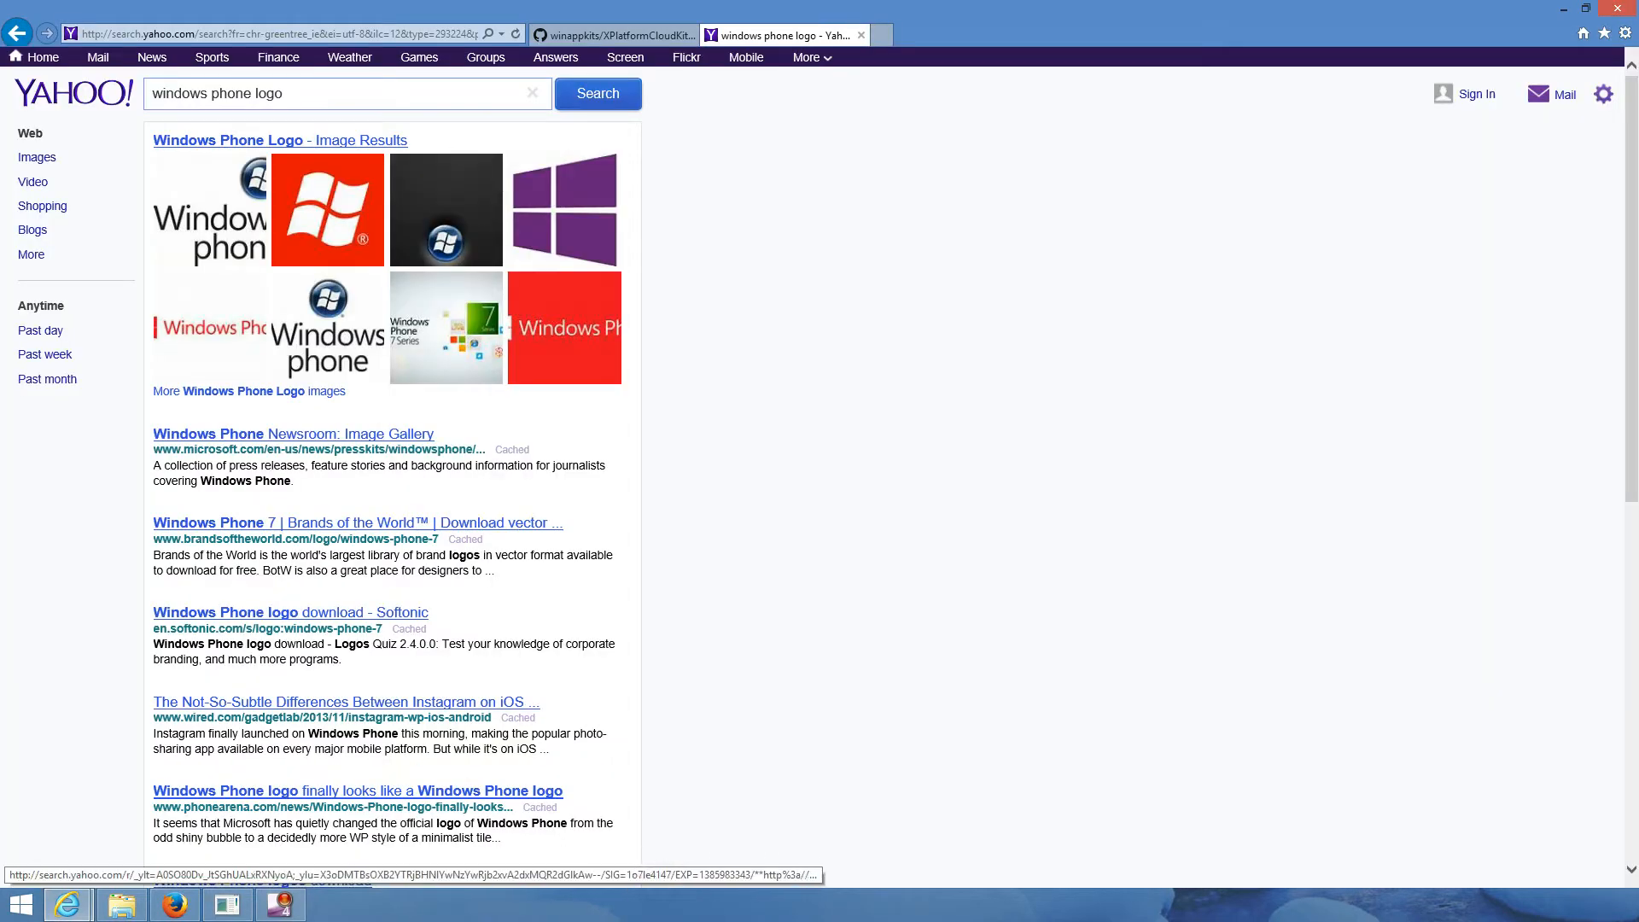
pyautogui.click(564, 328)
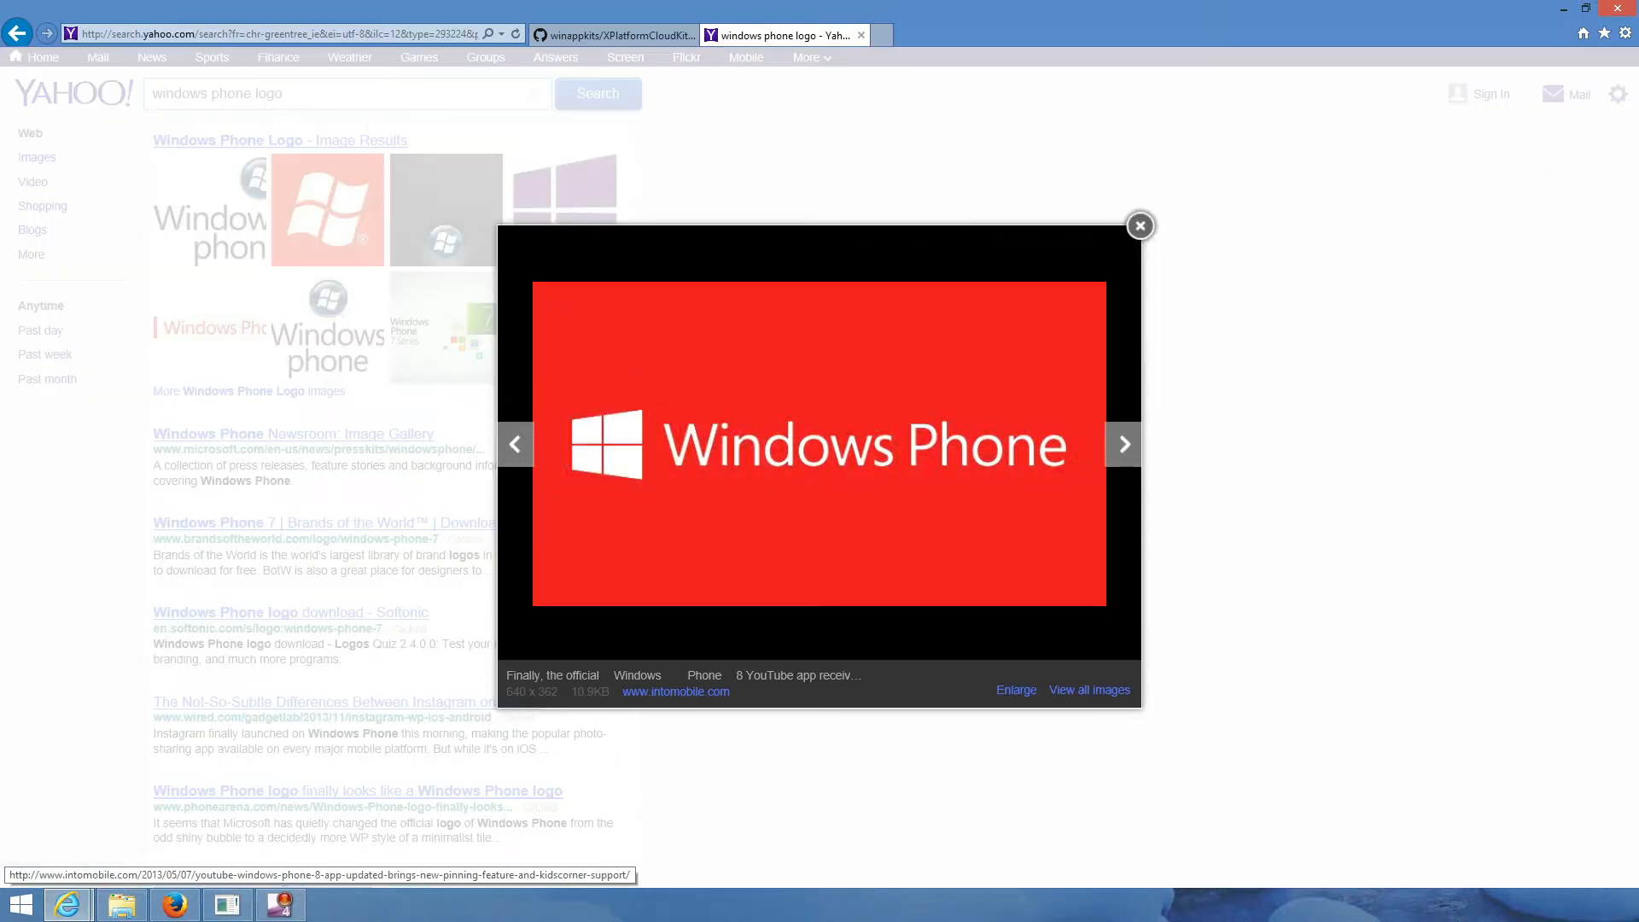
pyautogui.rightClick(745, 446)
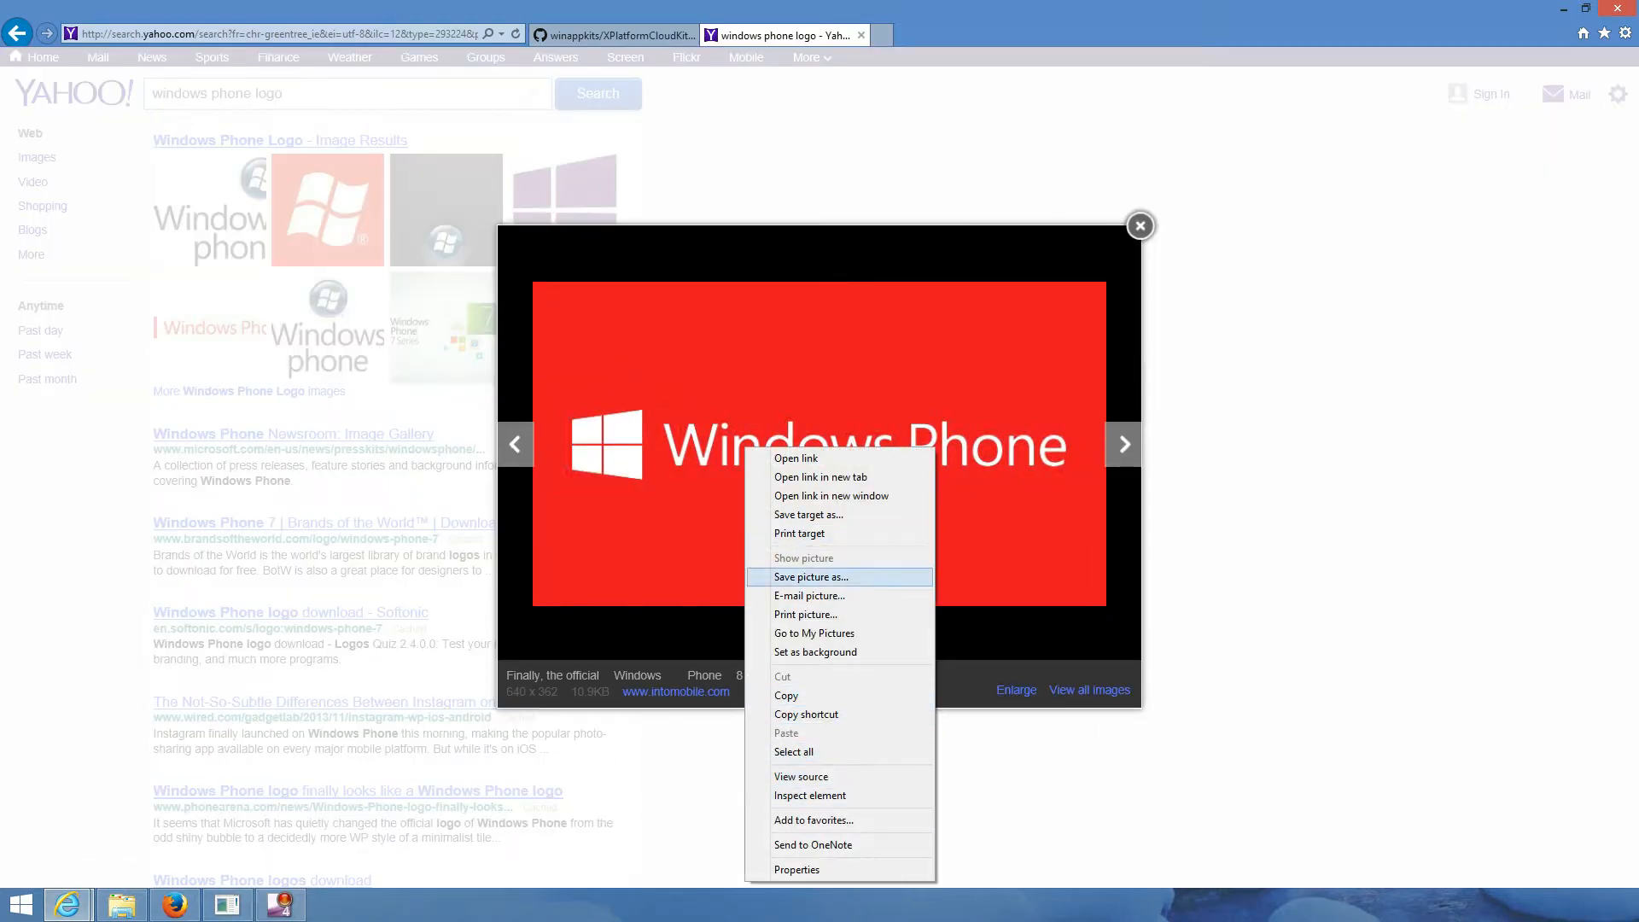
pyautogui.click(811, 577)
pyautogui.press('Return')
pyautogui.press('Escape')
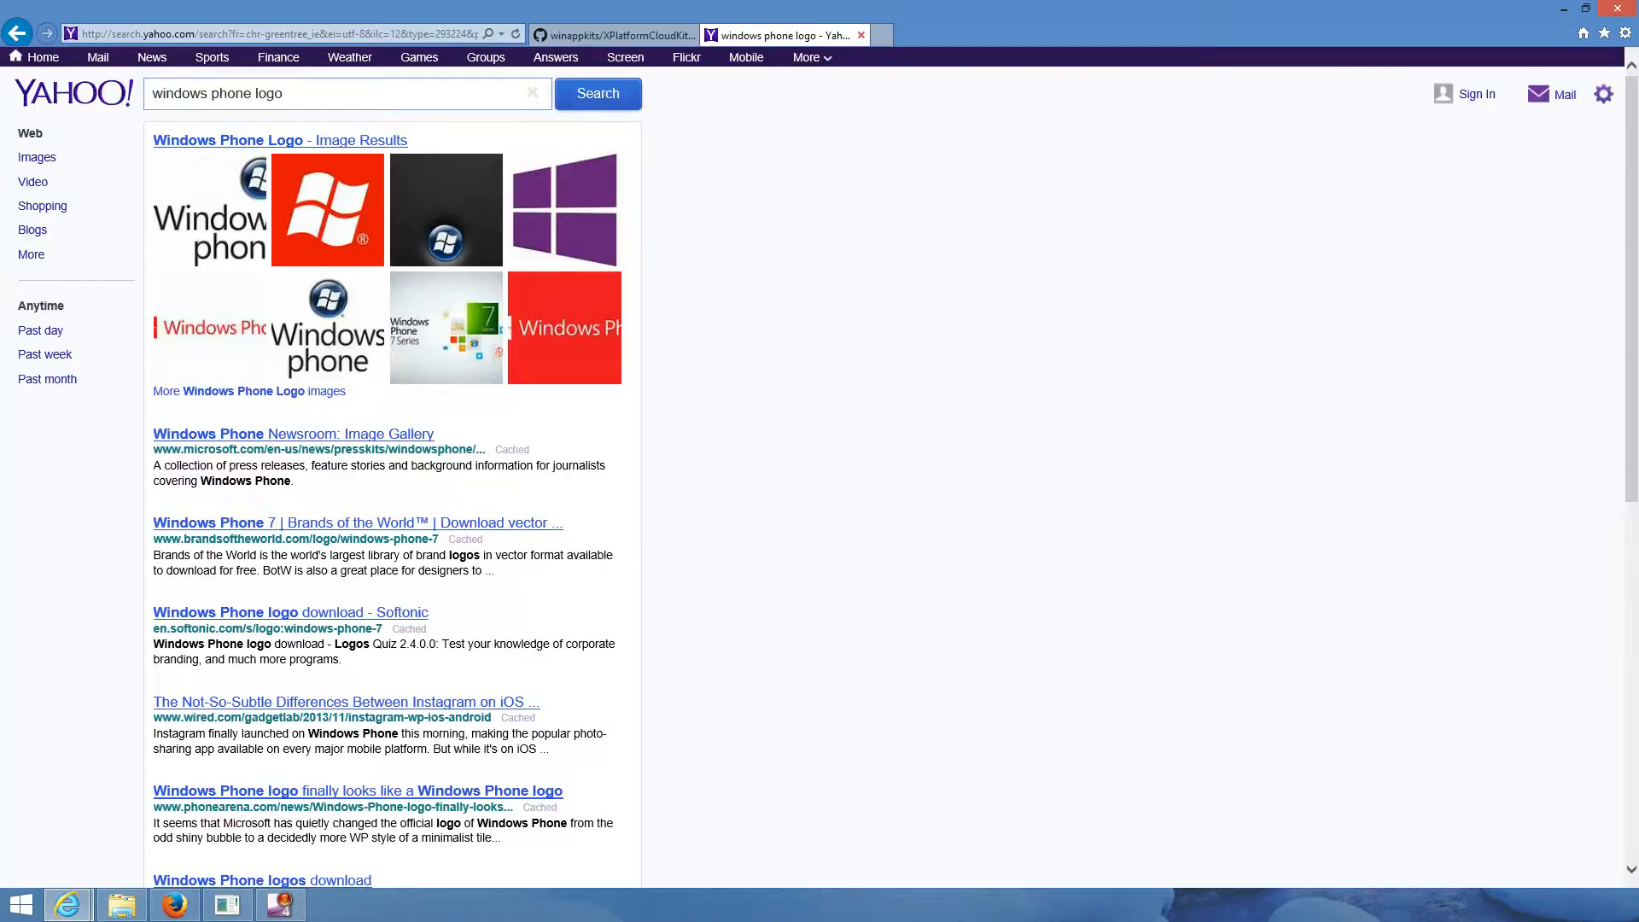
pyautogui.hotkey('ctrl', 'w')
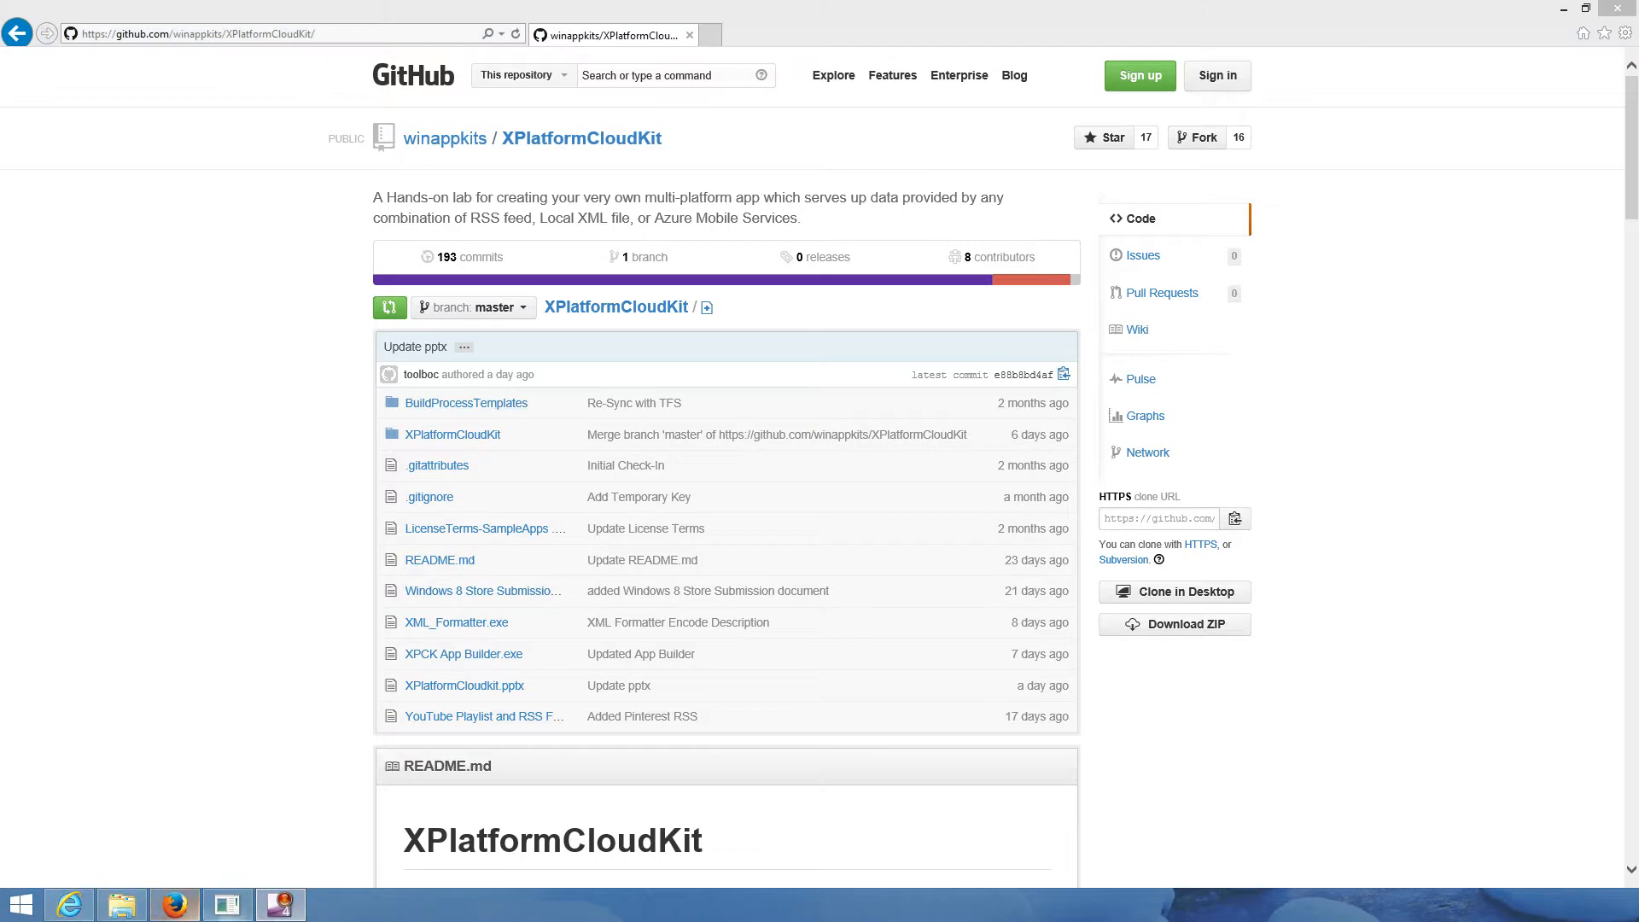
# - Load logo-windows-phone-8.png as the Windows 8 wallpaper and run Create App! for Windows Phone Enthusiast
pyautogui.click(227, 904)
pyautogui.click(981, 456)
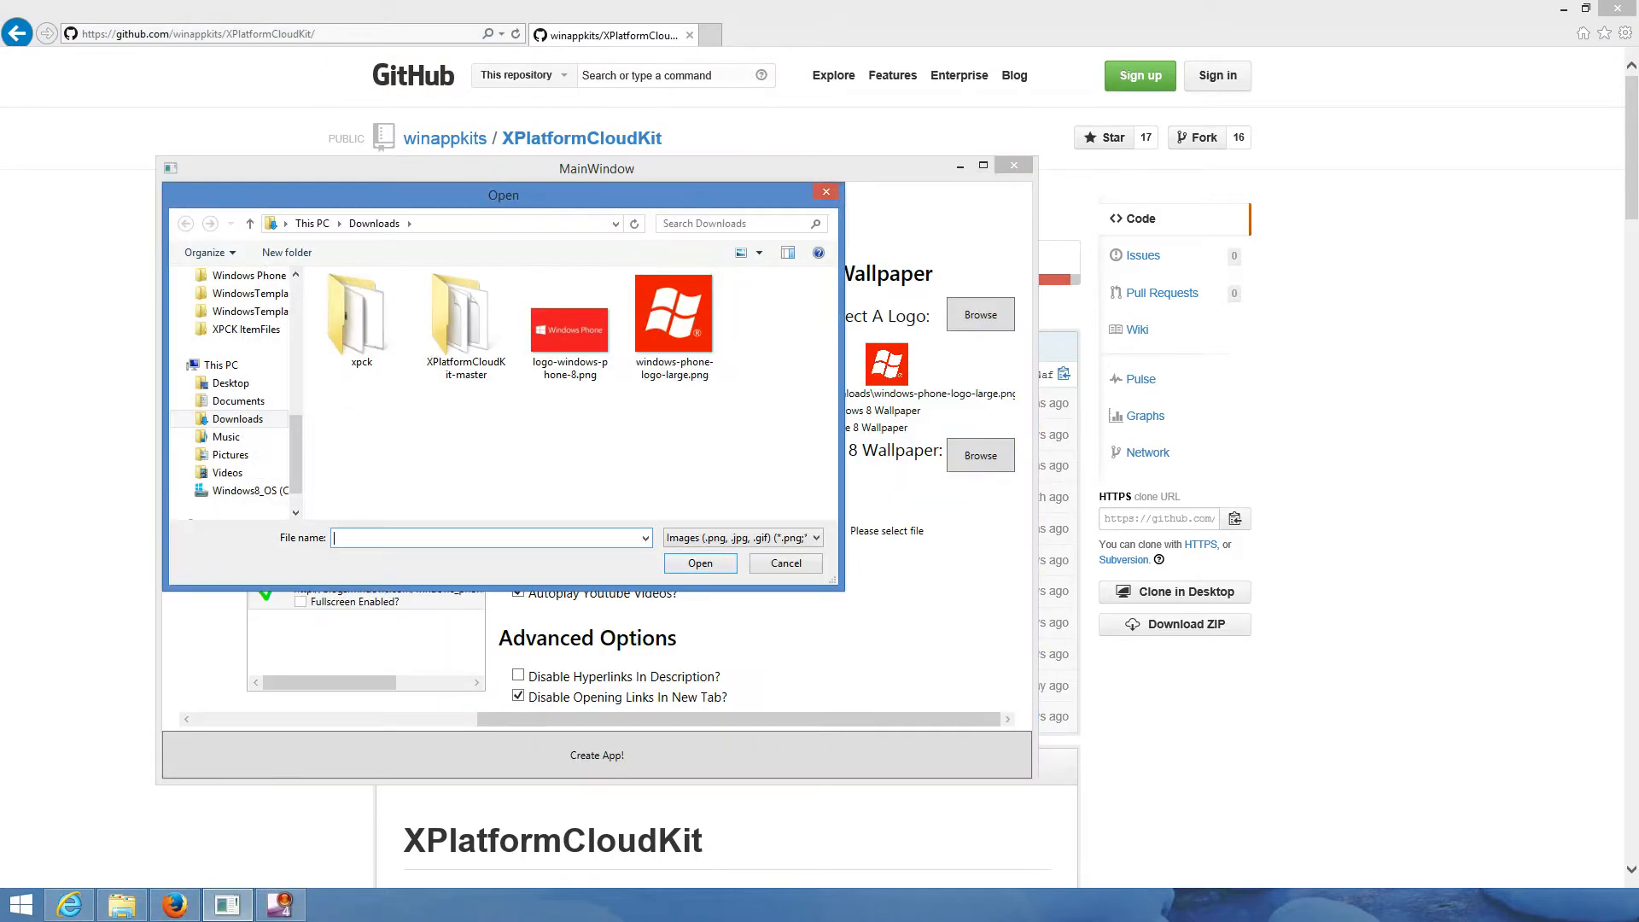
pyautogui.click(570, 328)
pyautogui.doubleClick(570, 329)
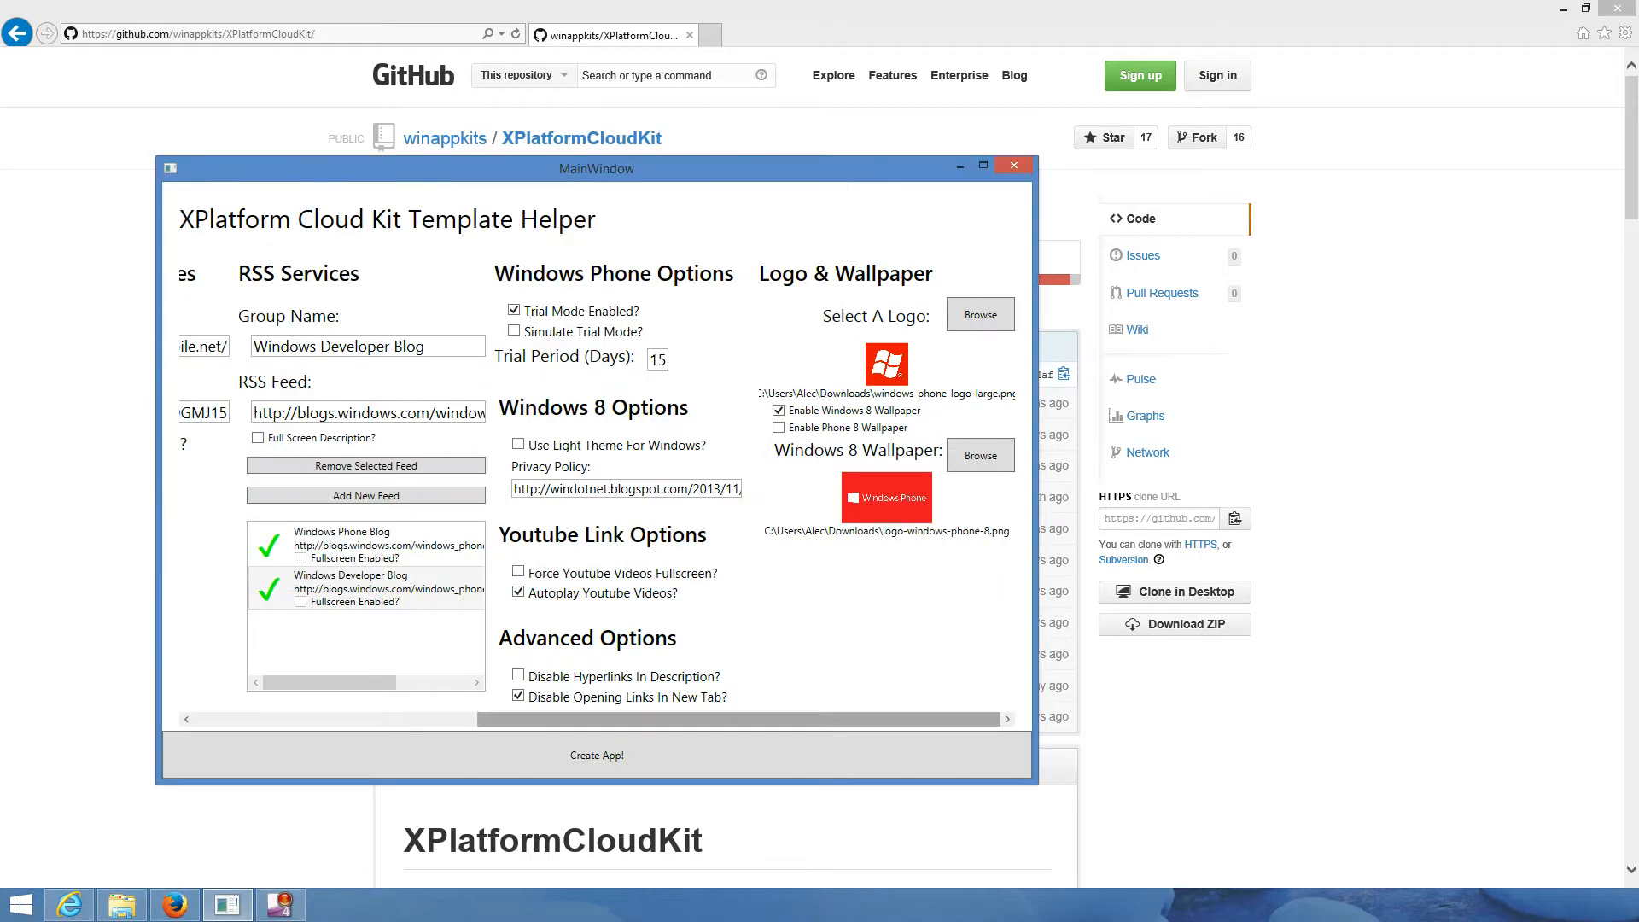
pyautogui.moveTo(752, 720)
pyautogui.mouseDown()
pyautogui.moveTo(468, 719)
pyautogui.moveTo(750, 720)
pyautogui.mouseUp()
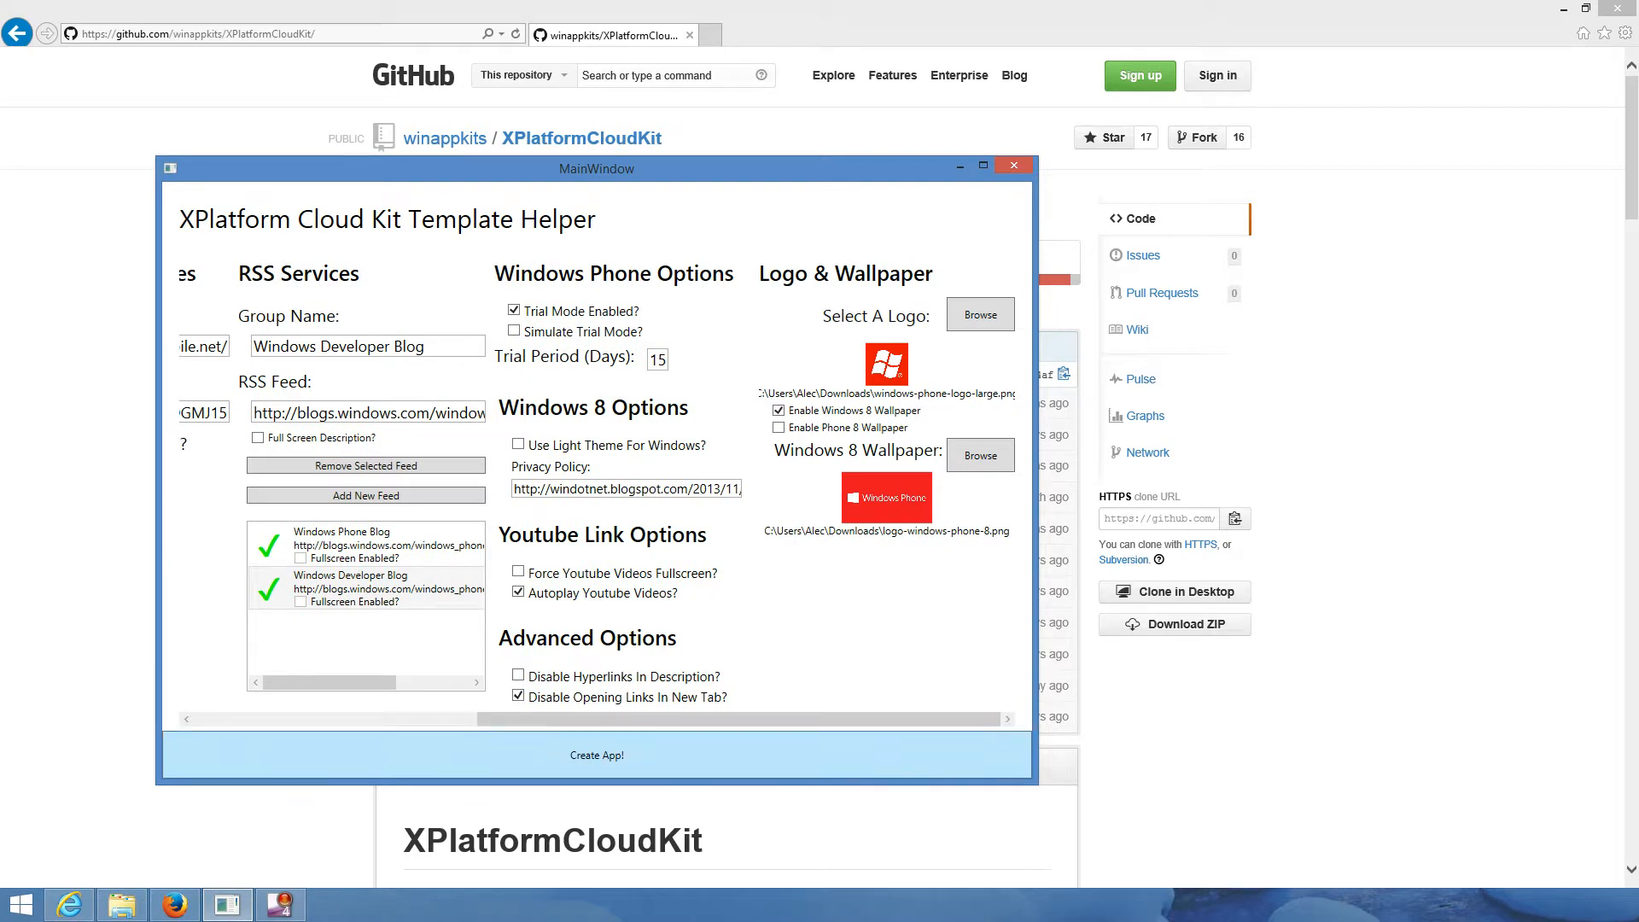
pyautogui.click(596, 756)
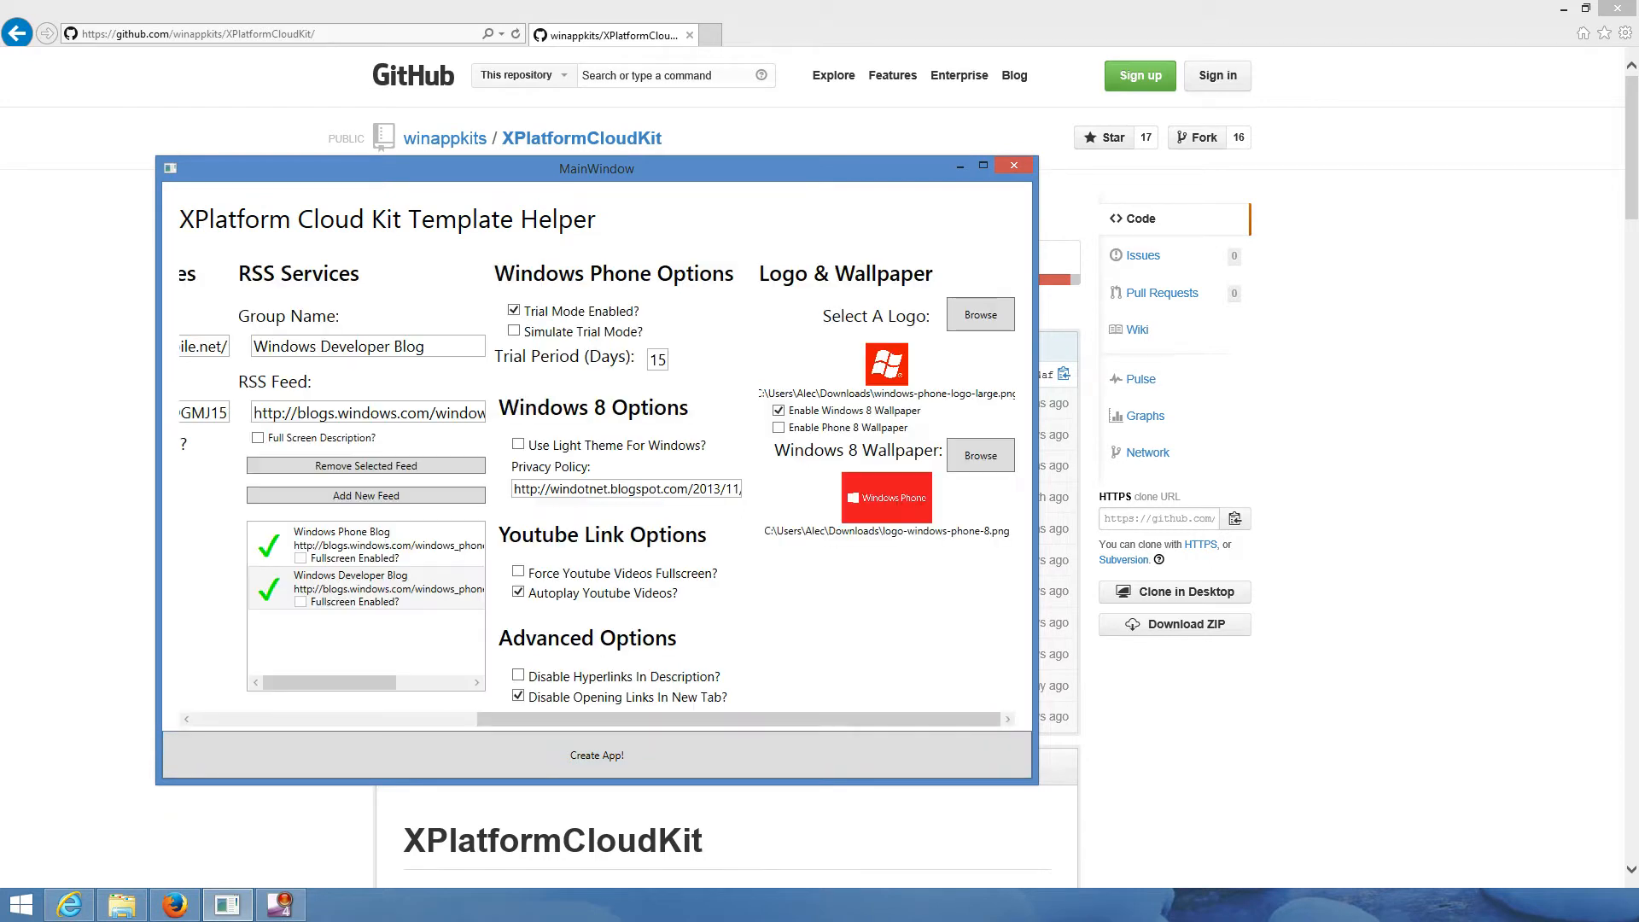
pyautogui.moveTo(632, 720); pyautogui.dragTo(348, 720)
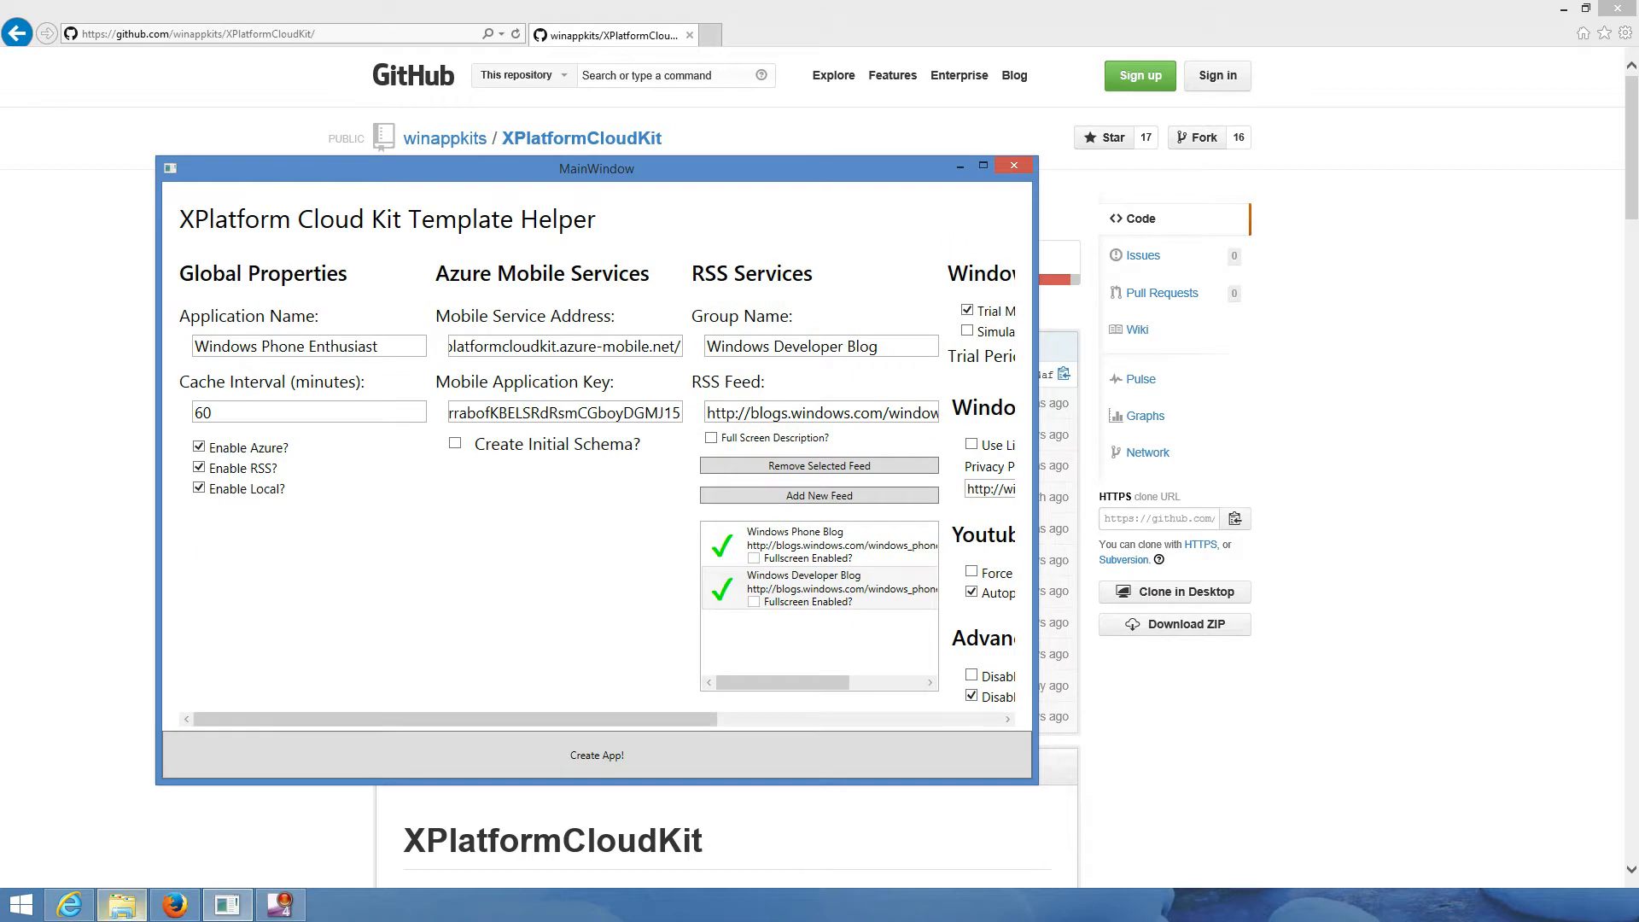
# - Browse Downloads > XPlatformCloudKit-master > Windows Phone Enthusiast and open XPlatformCloudKit.sln
pyautogui.click(122, 905)
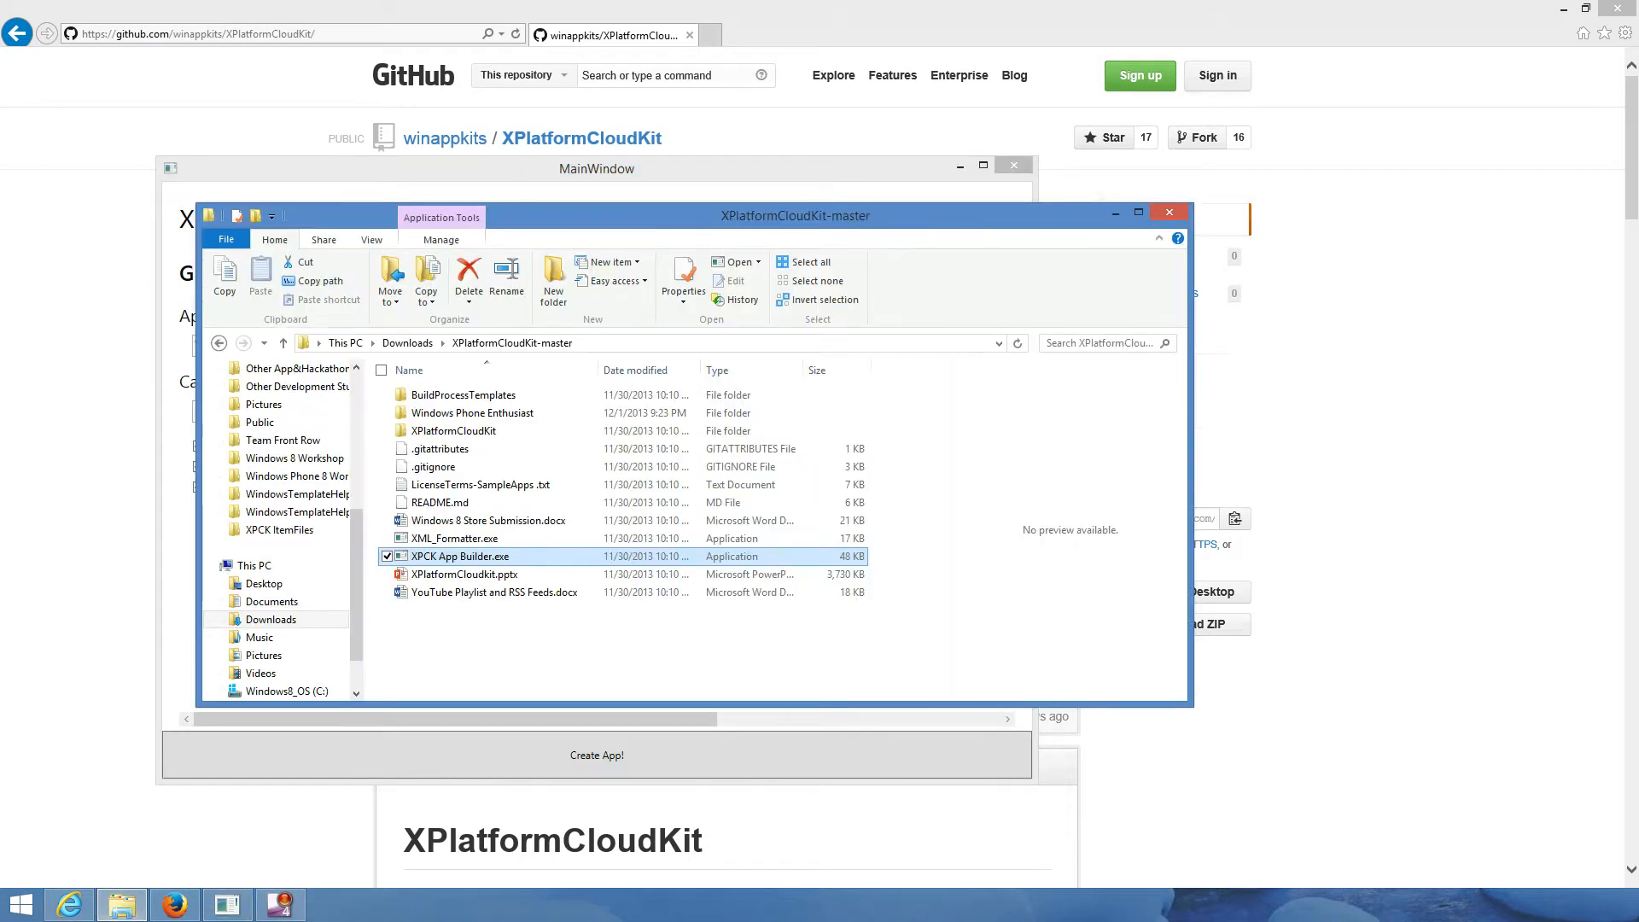
pyautogui.click(665, 647)
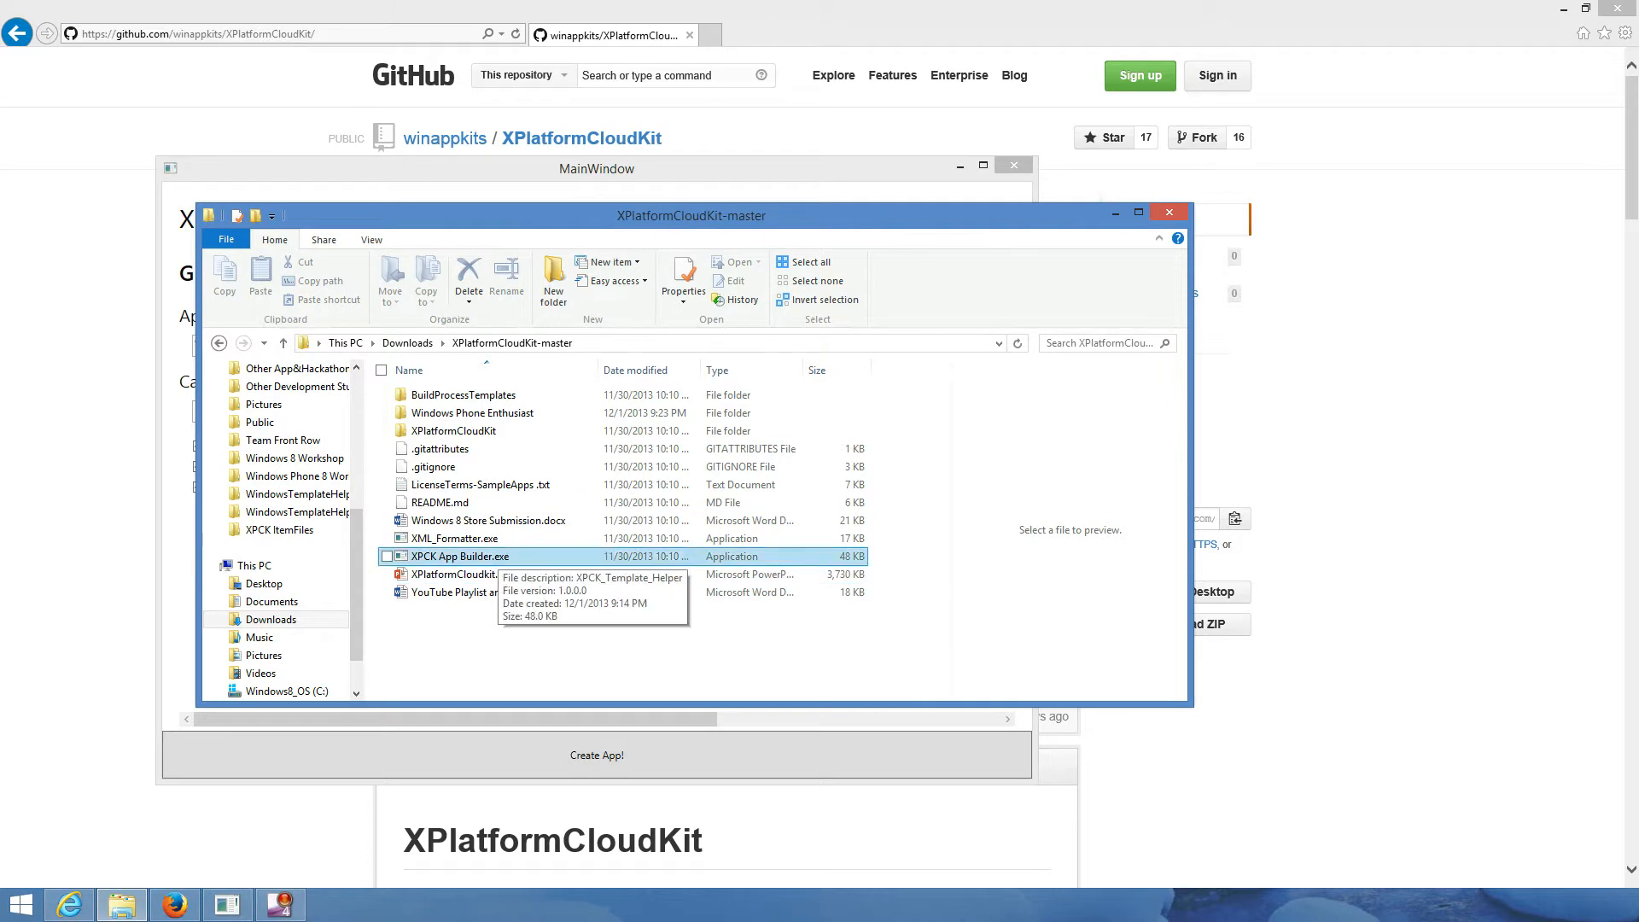
pyautogui.click(372, 342)
pyautogui.click(401, 399)
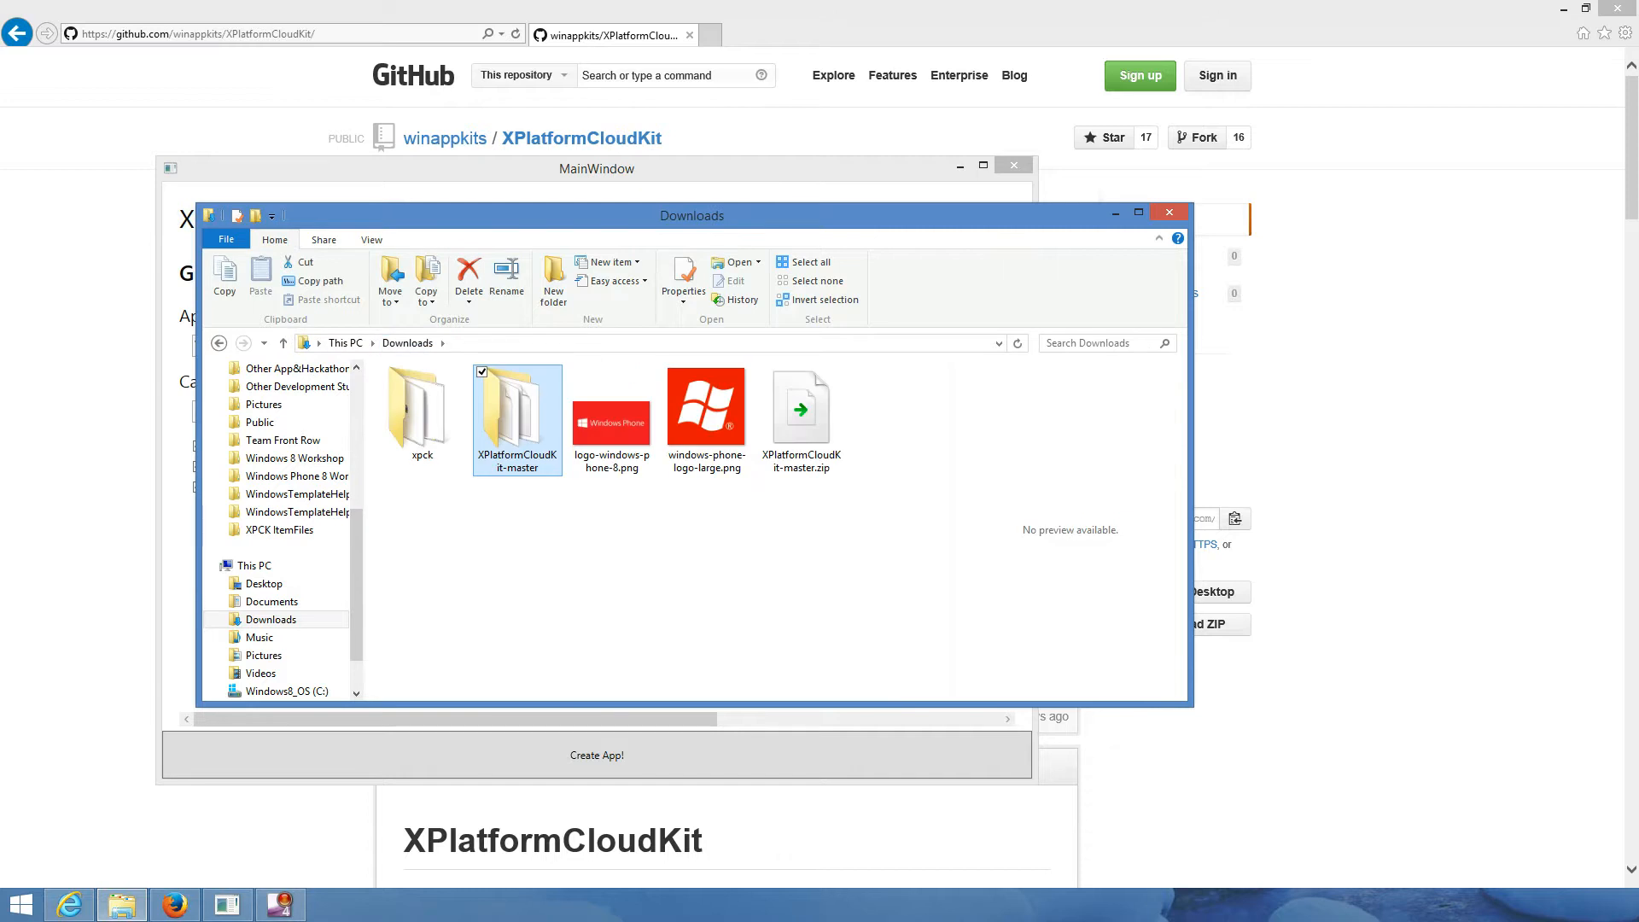
pyautogui.doubleClick(516, 414)
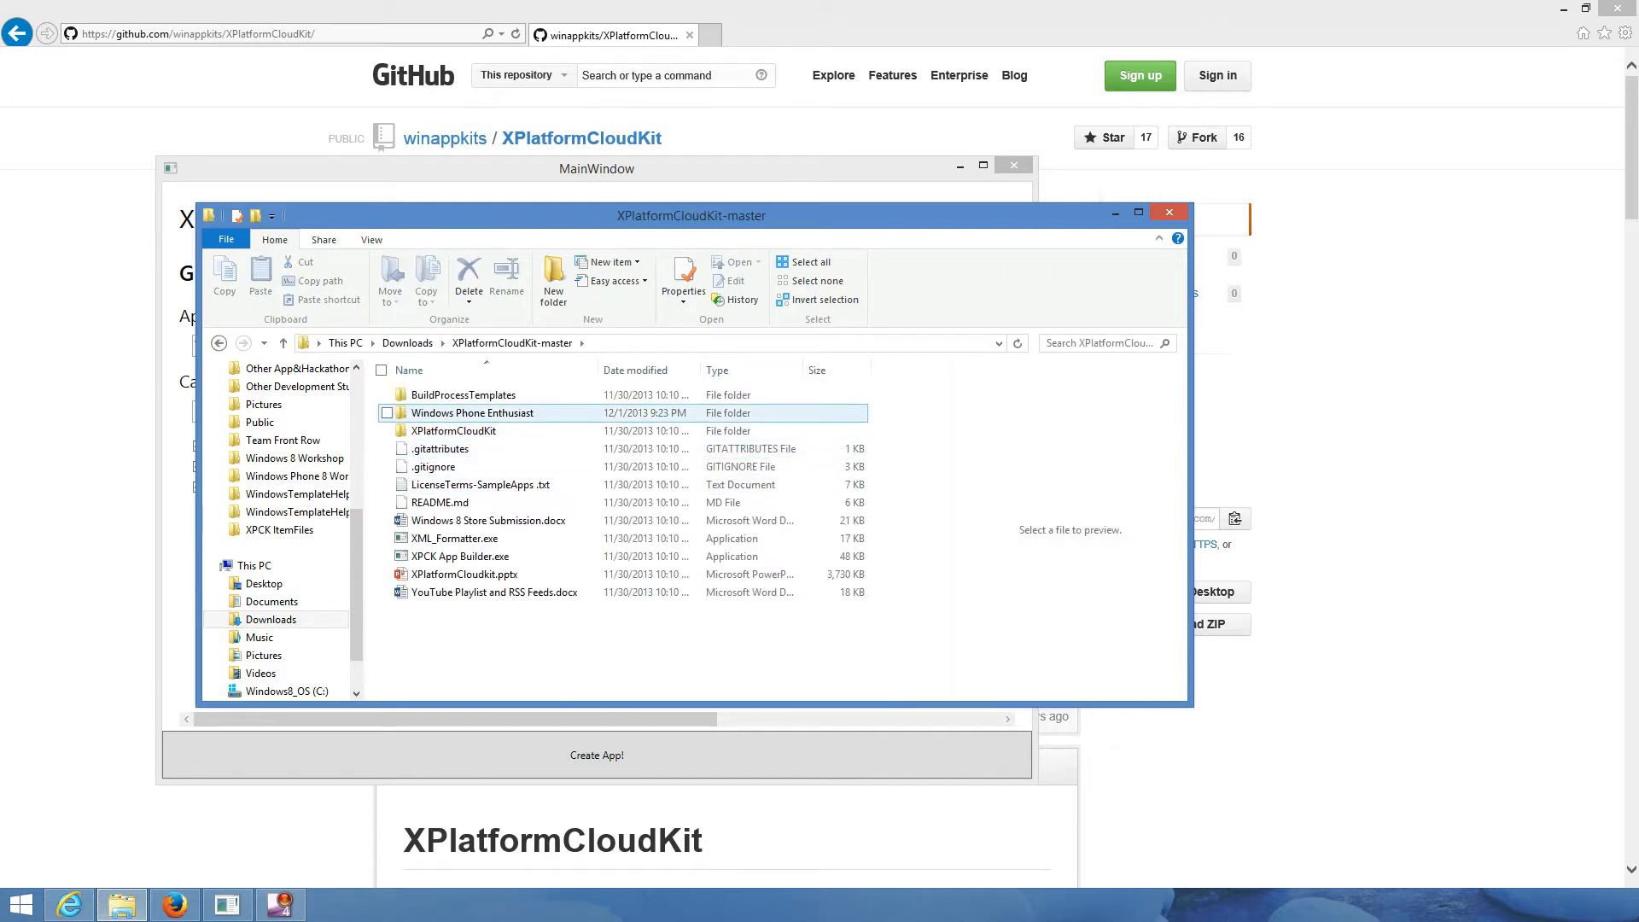
pyautogui.click(508, 413)
pyautogui.moveTo(546, 216); pyautogui.dragTo(844, 184)
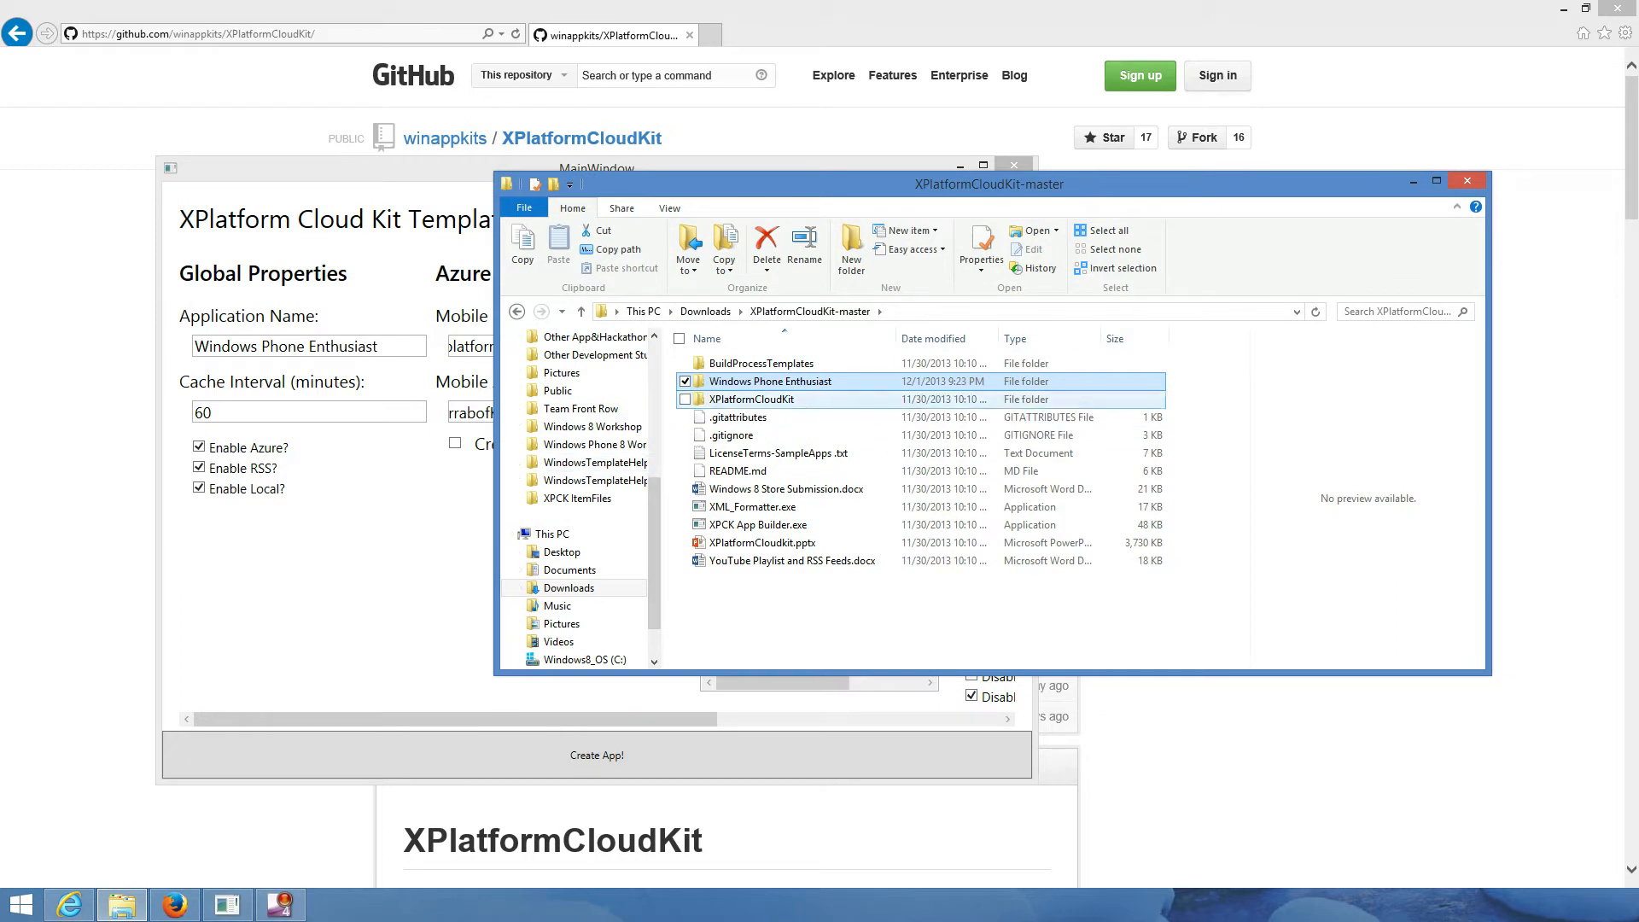
pyautogui.doubleClick(769, 381)
pyautogui.doubleClick(759, 471)
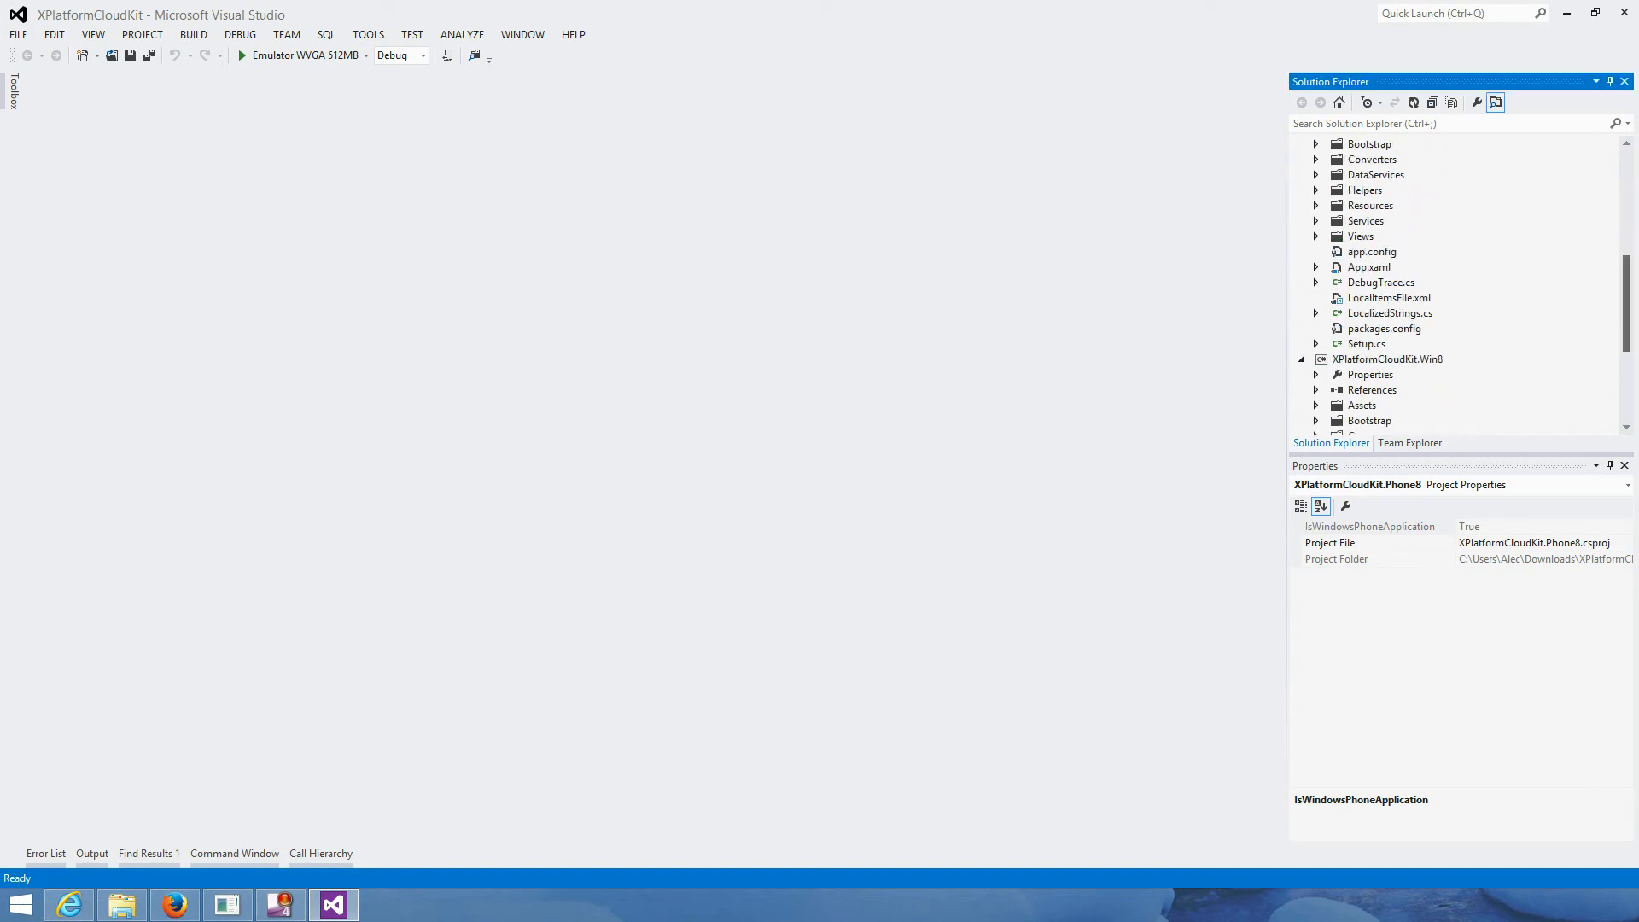
# - Set XPlatformCloudKit.Win8 as the StartUp Project and run it on Local Machine
pyautogui.moveTo(1626, 372); pyautogui.dragTo(1627, 362)
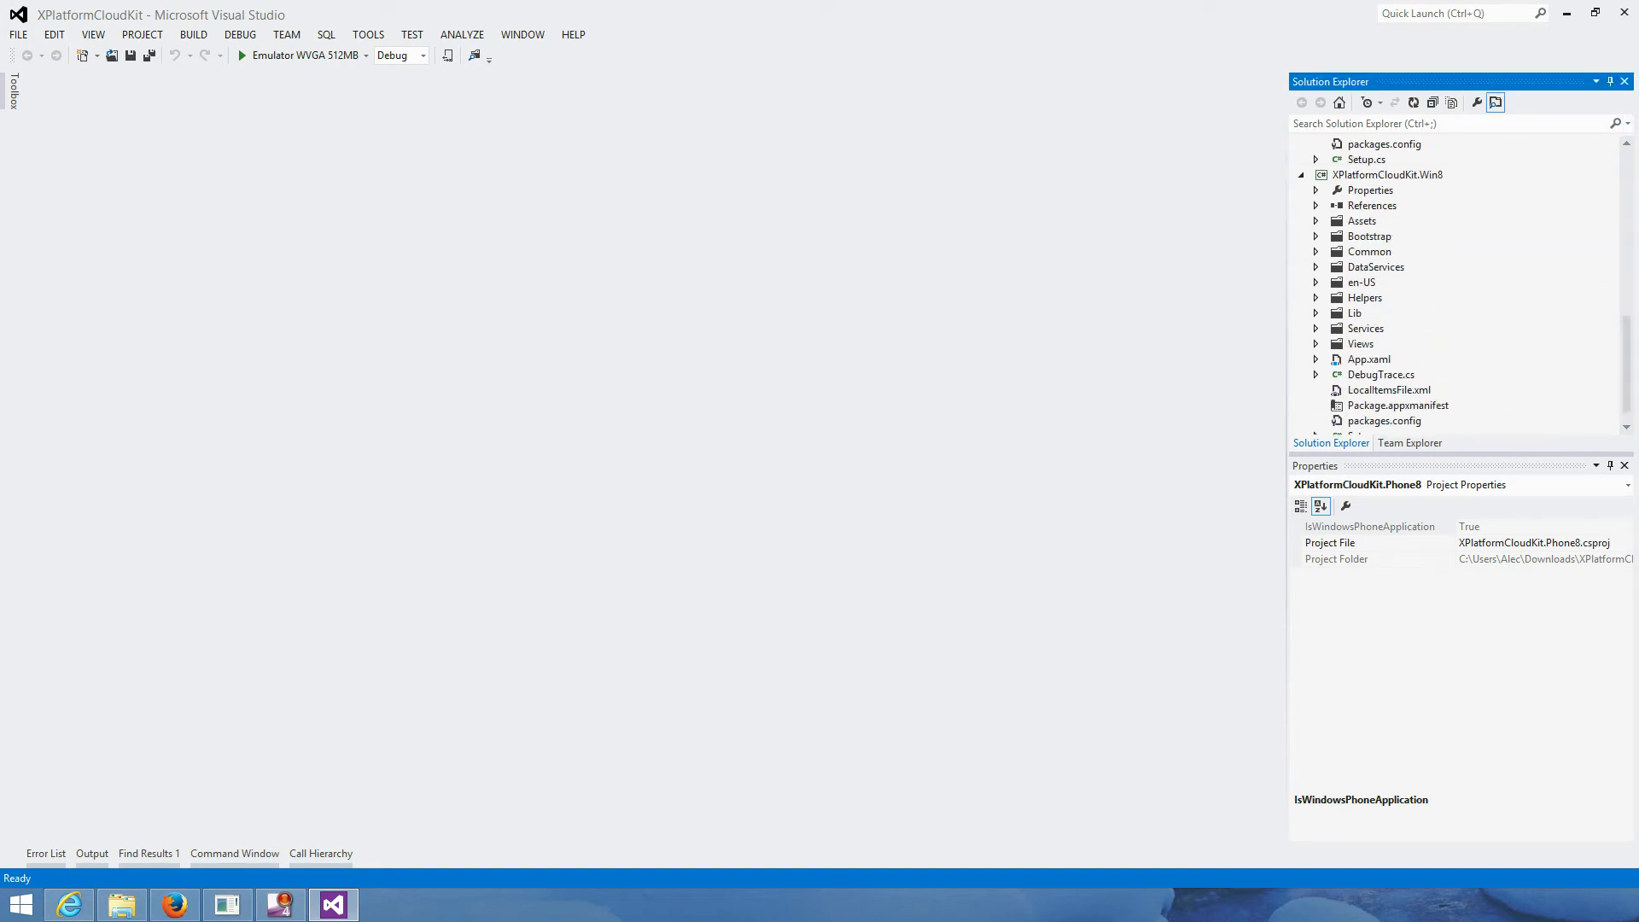
pyautogui.click(1387, 175)
pyautogui.rightClick(1335, 175)
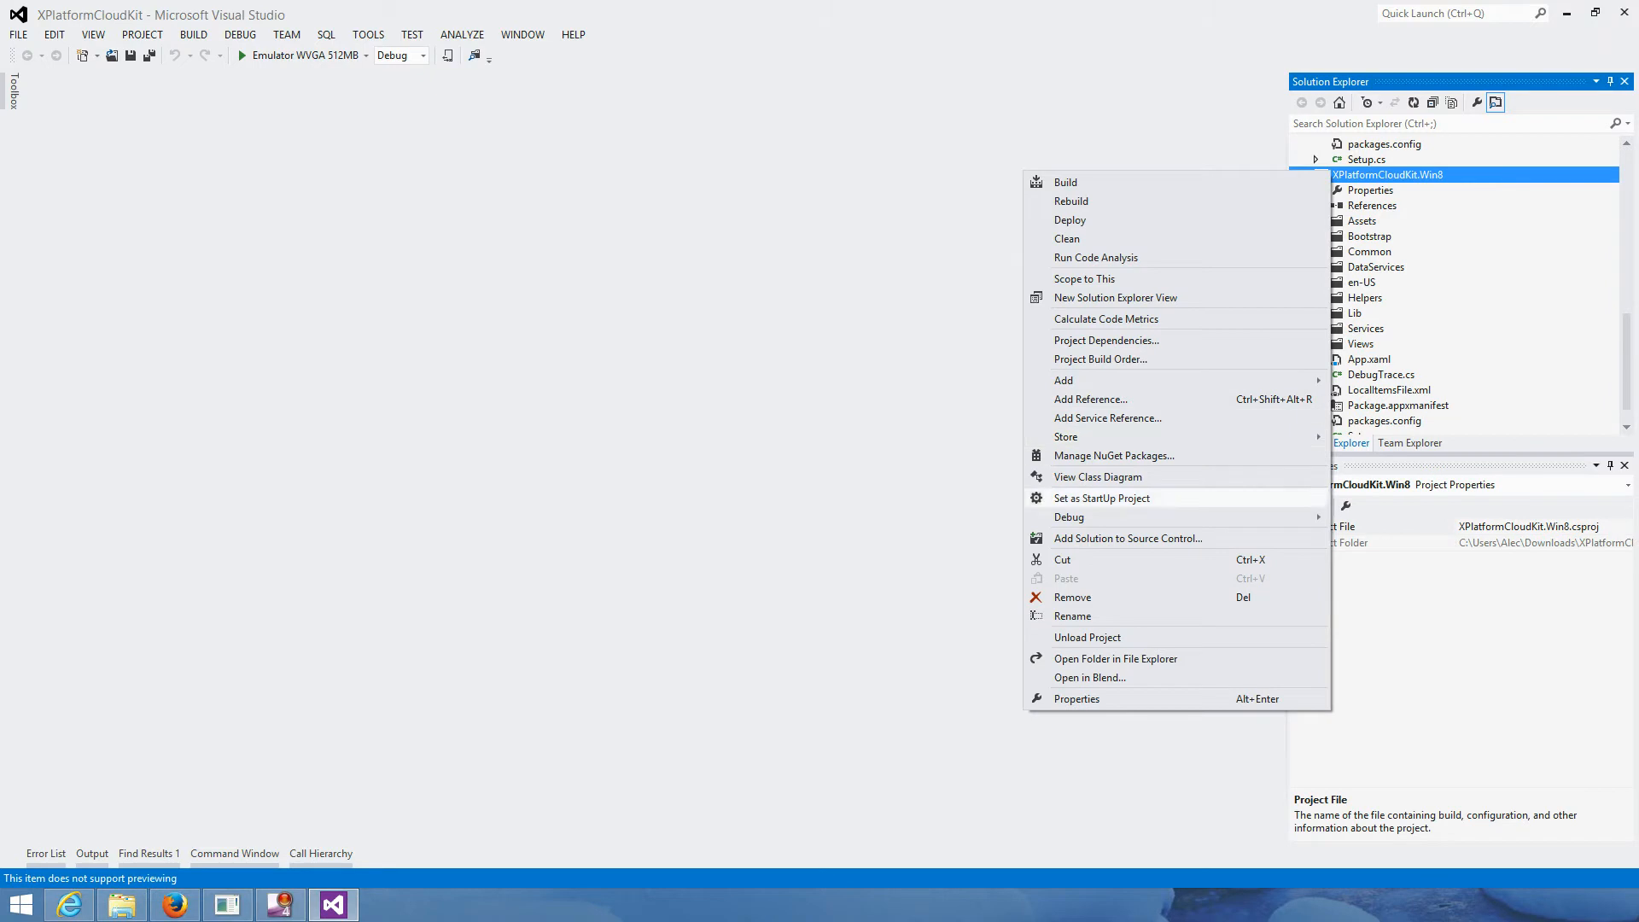
pyautogui.click(1110, 497)
pyautogui.click(238, 49)
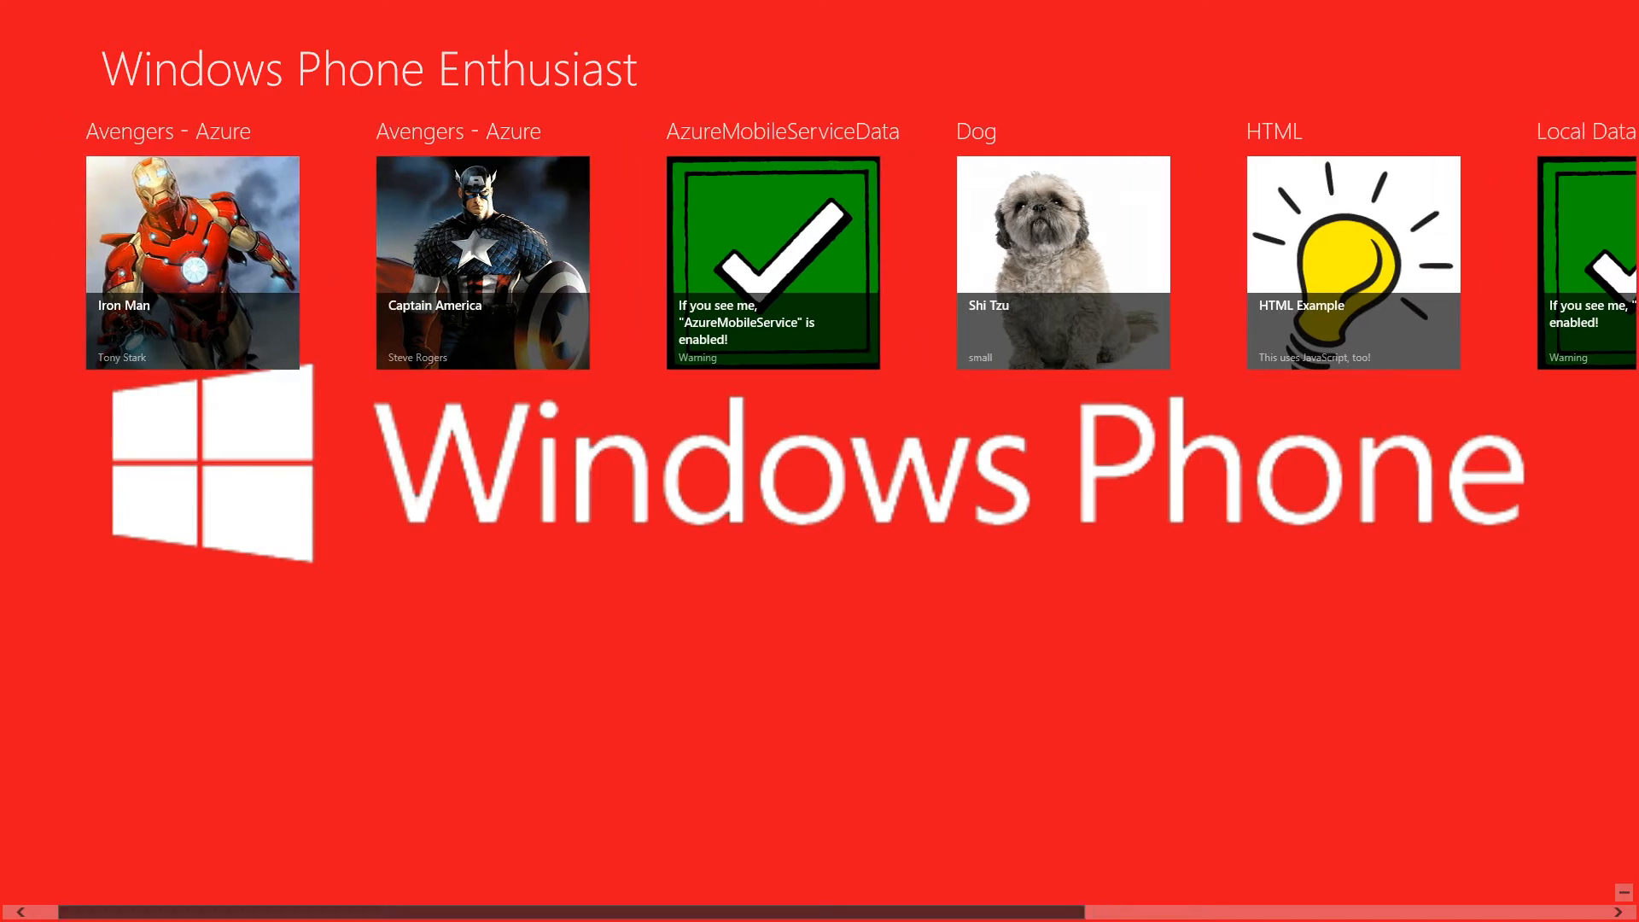
# - Scroll through the Windows Phone Enthusiast hub to view the Azure and RSS groups
pyautogui.moveTo(586, 911); pyautogui.dragTo(928, 911)
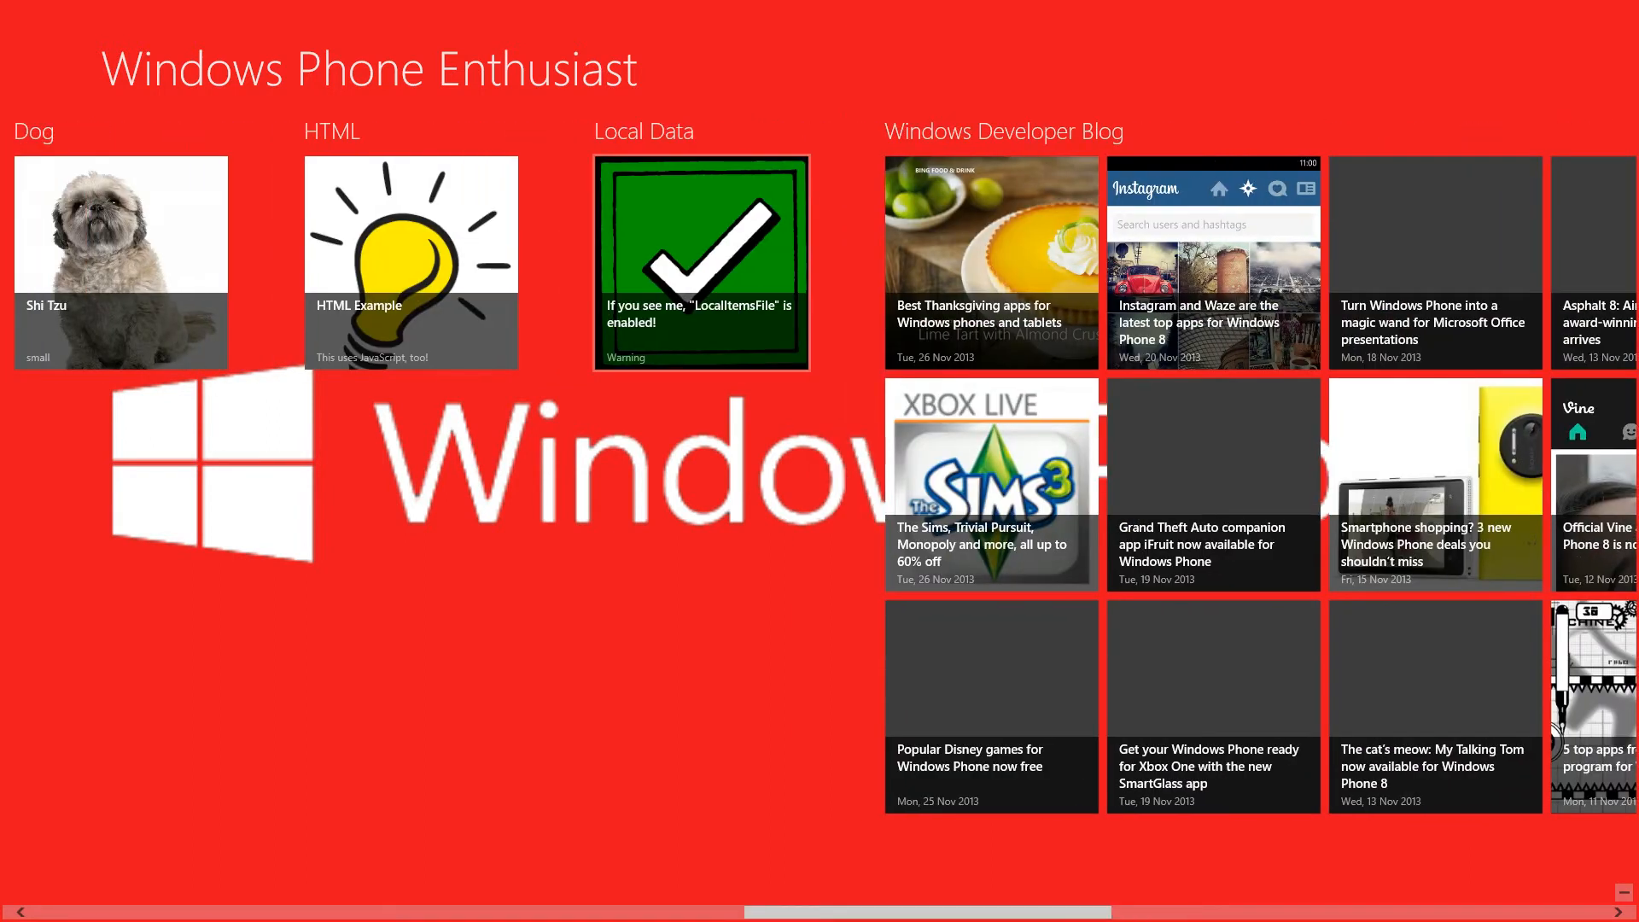
pyautogui.click(701, 262)
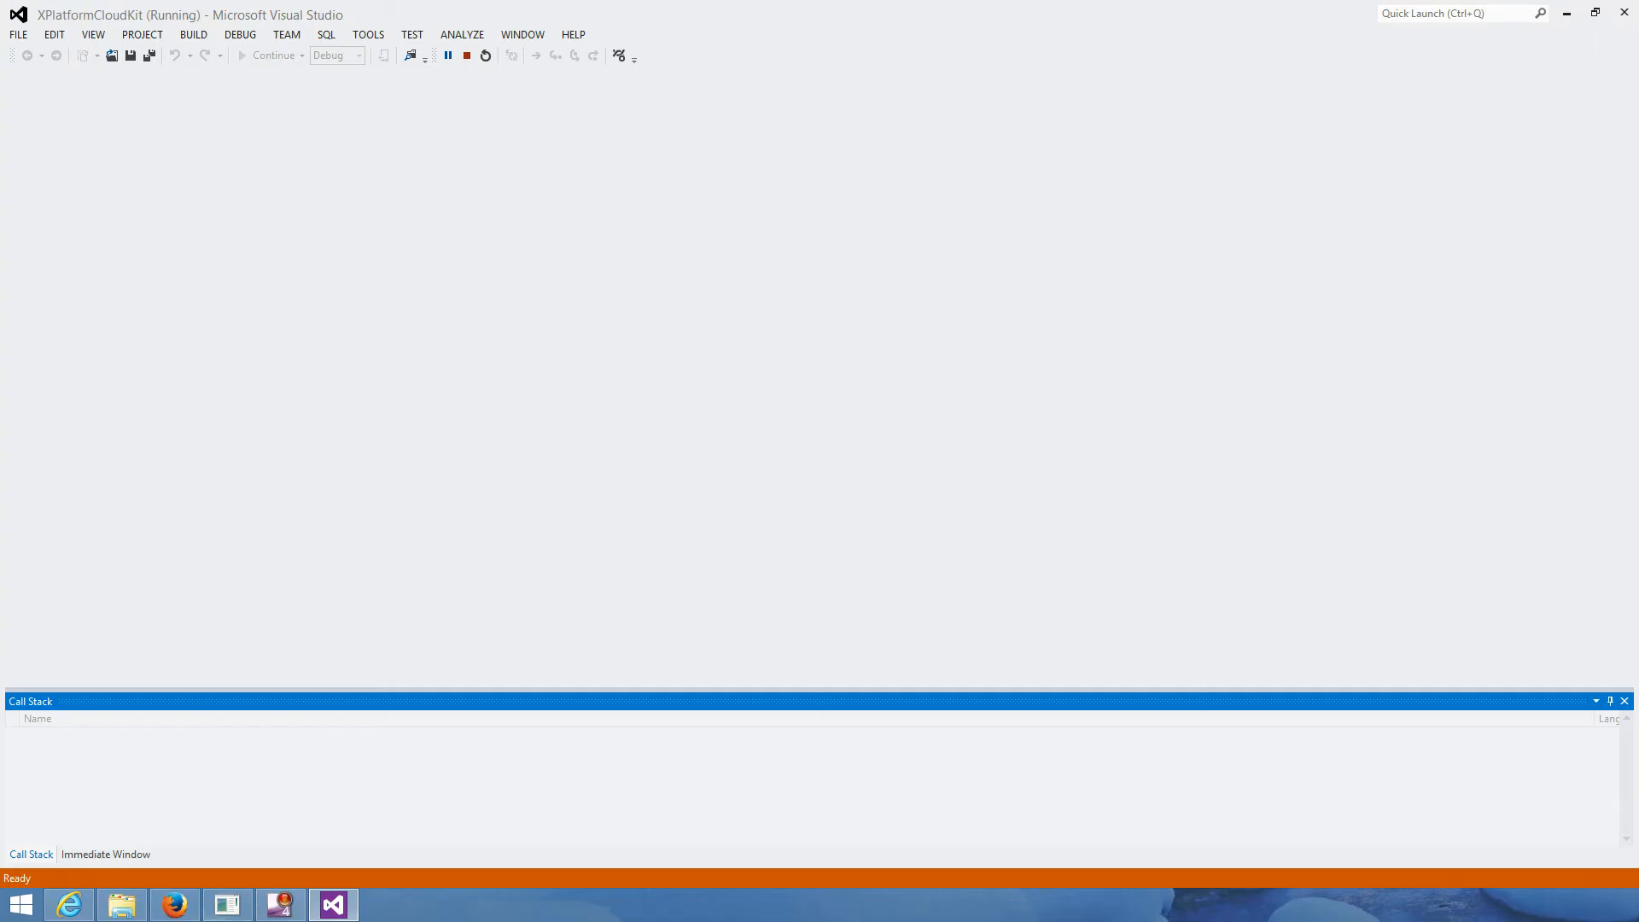
pyautogui.click(227, 906)
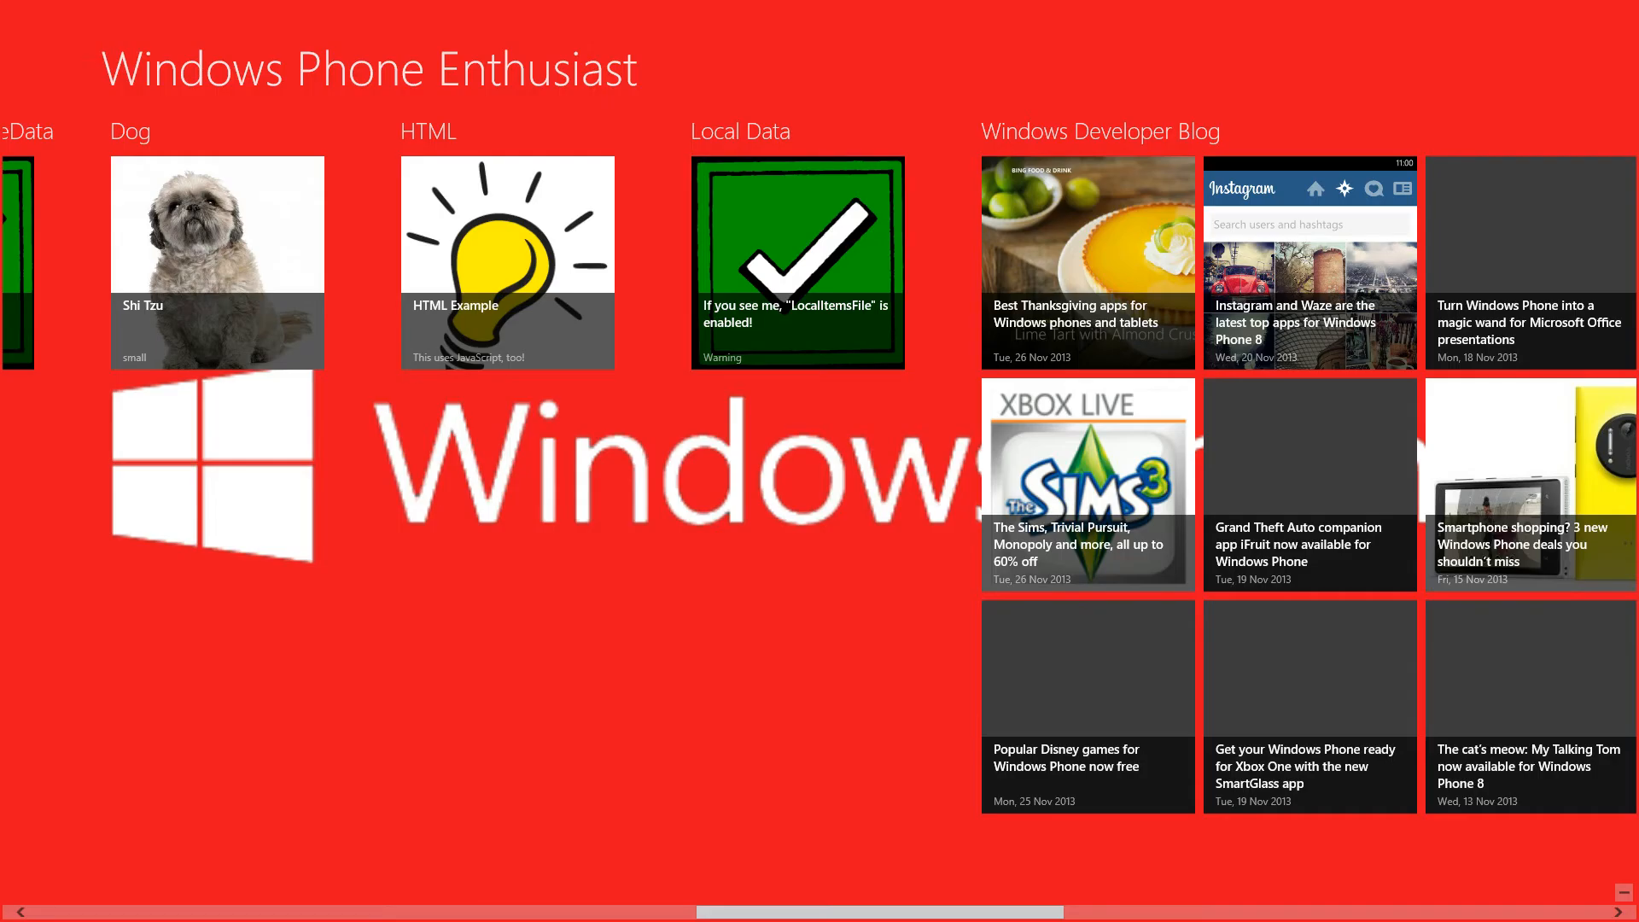
pyautogui.hscroll(10, 820, 484)
pyautogui.hscroll(13, 819, 485)
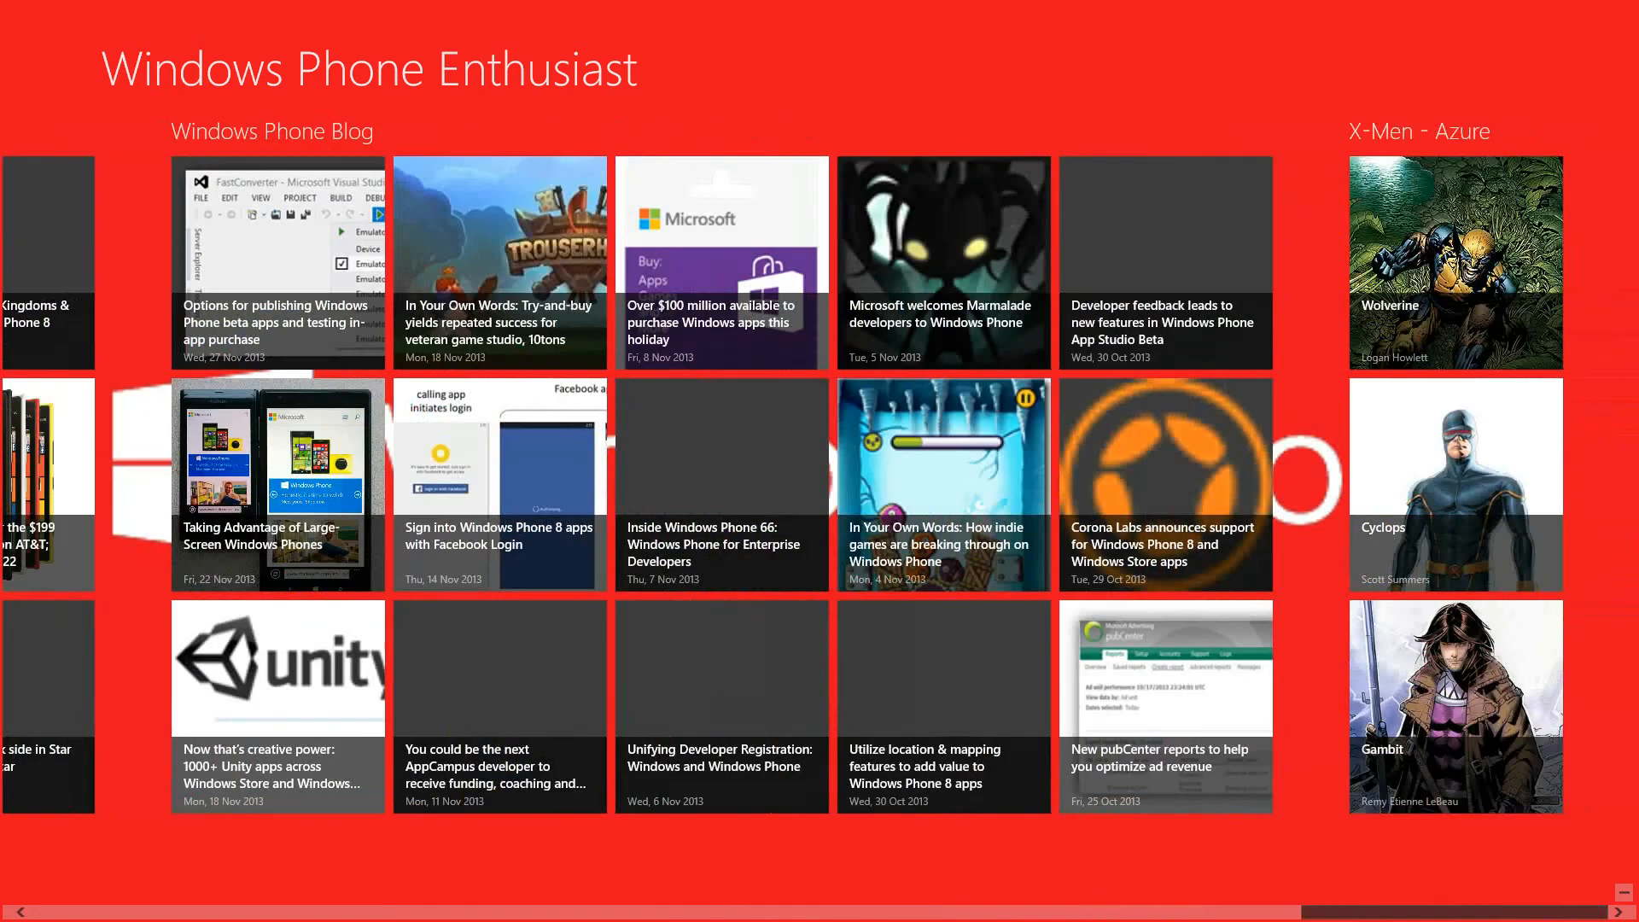
pyautogui.hscroll(-13, 820, 485)
# - Read the Thanksgiving apps article, flip to the next post, return to the hub, then the desktop
pyautogui.click(256, 290)
pyautogui.scroll(-1, 256, 291)
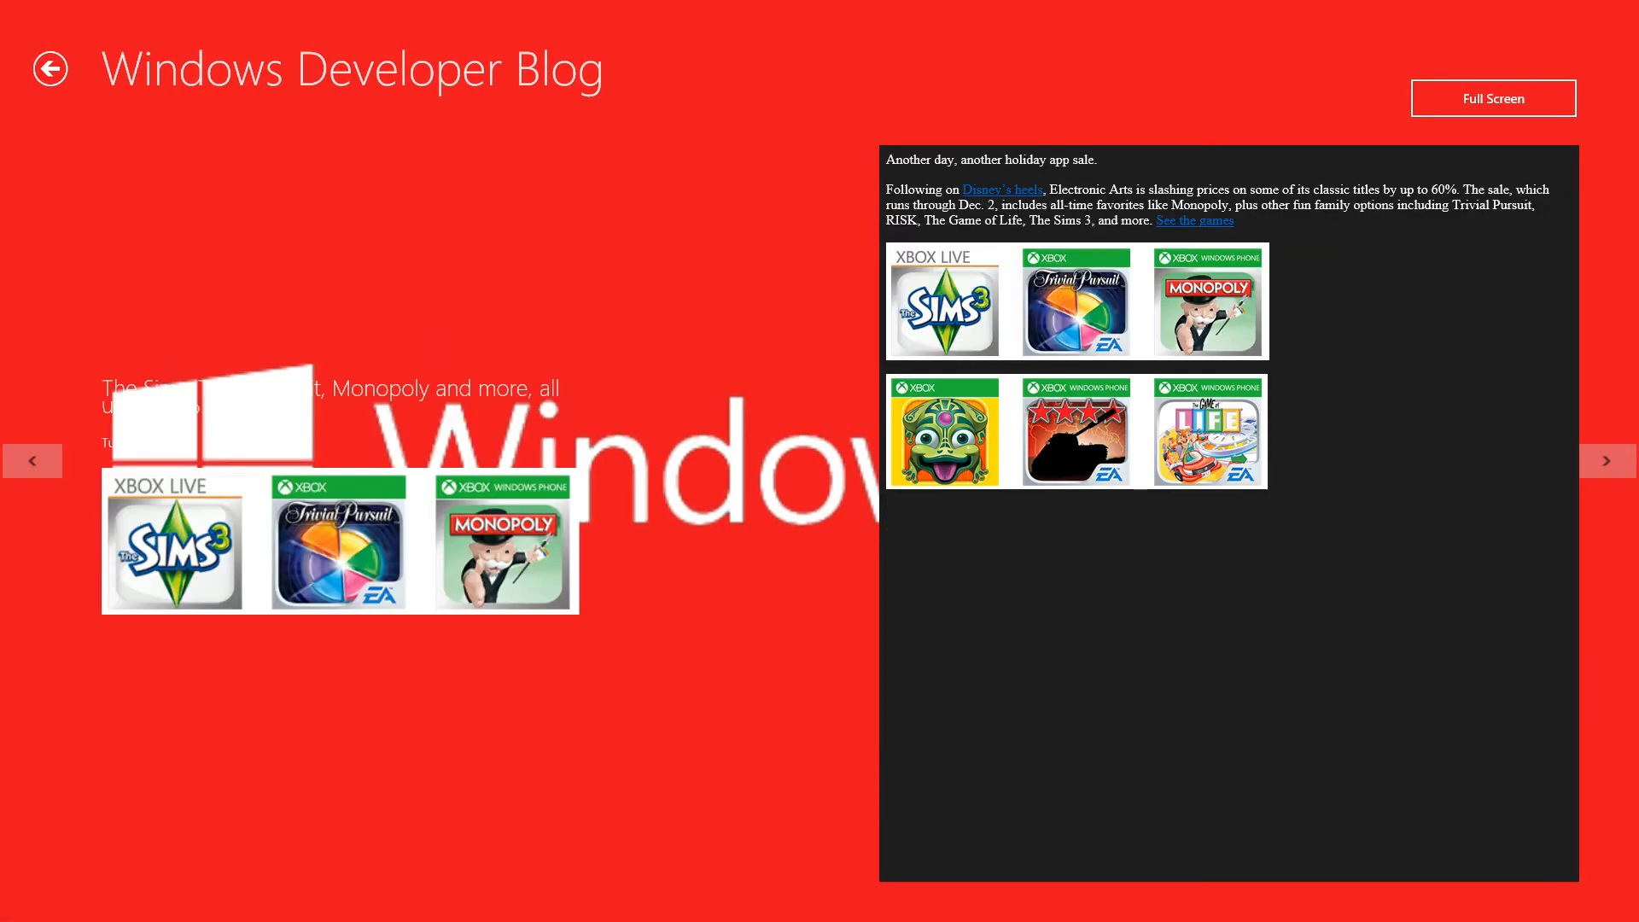
pyautogui.click(1607, 461)
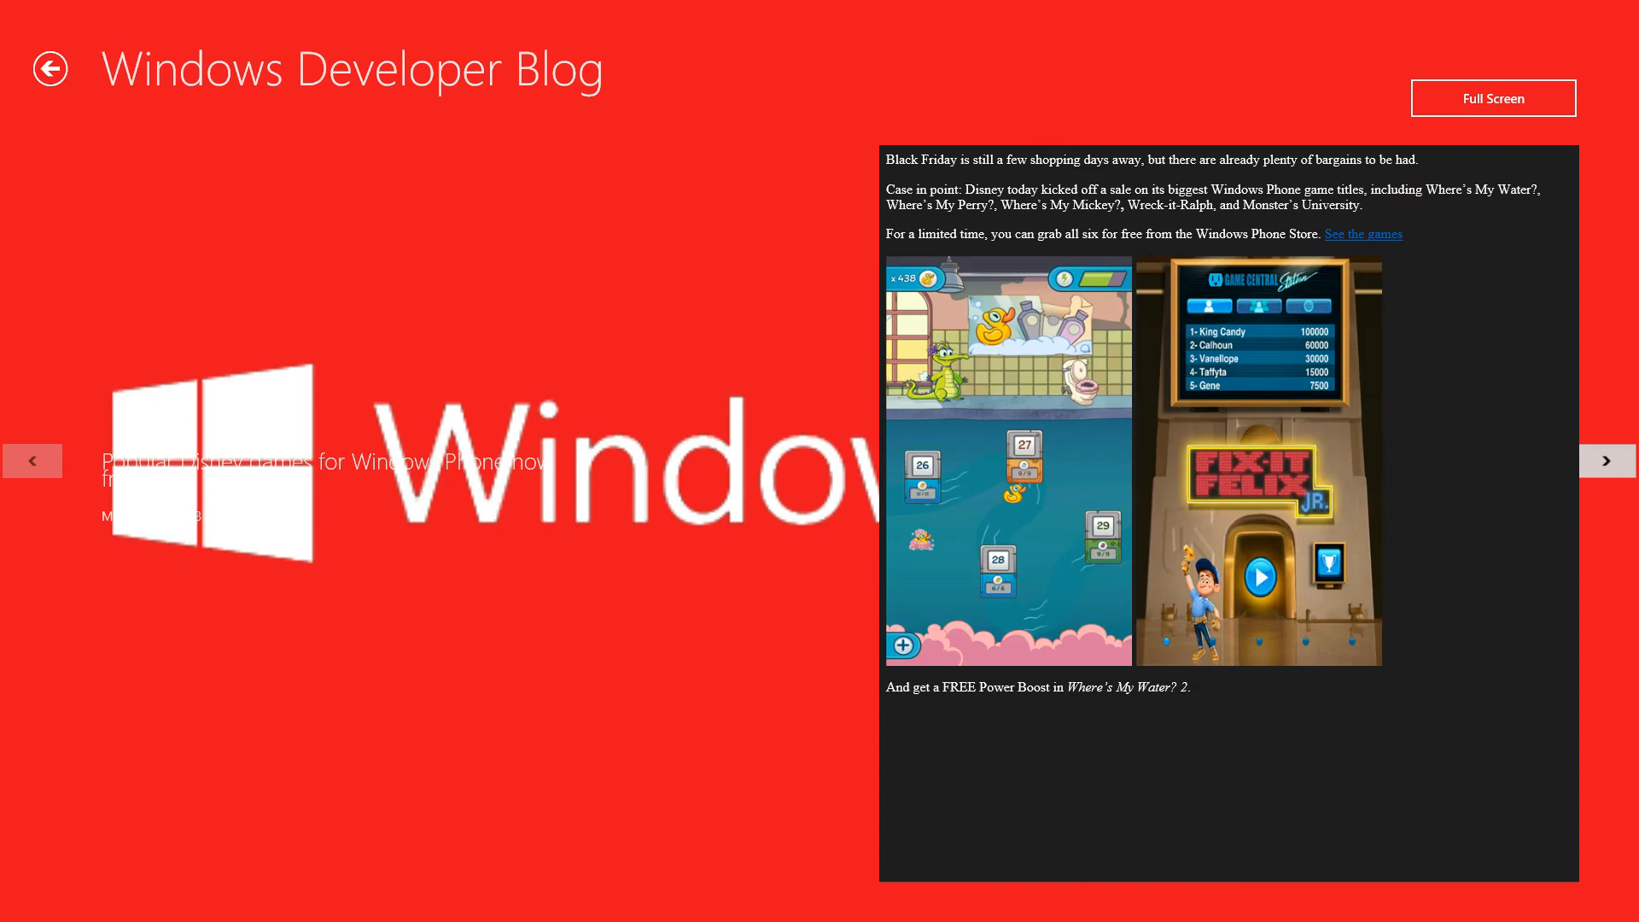
pyautogui.click(50, 69)
pyautogui.moveTo(1109, 912); pyautogui.dragTo(1077, 913)
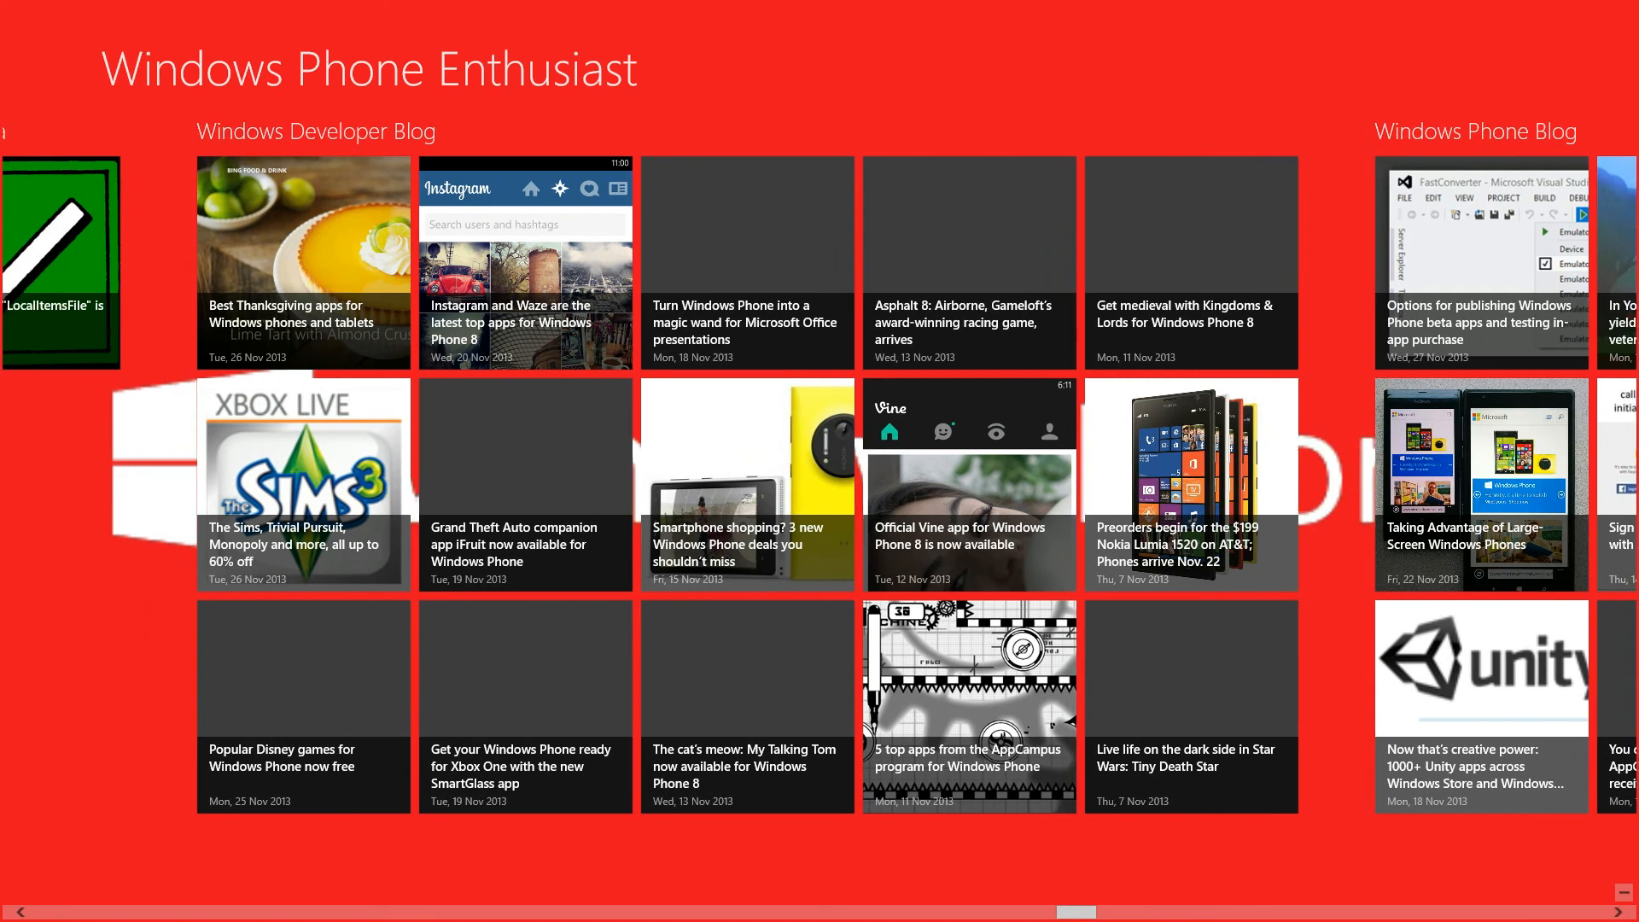
pyautogui.click(46, 30)
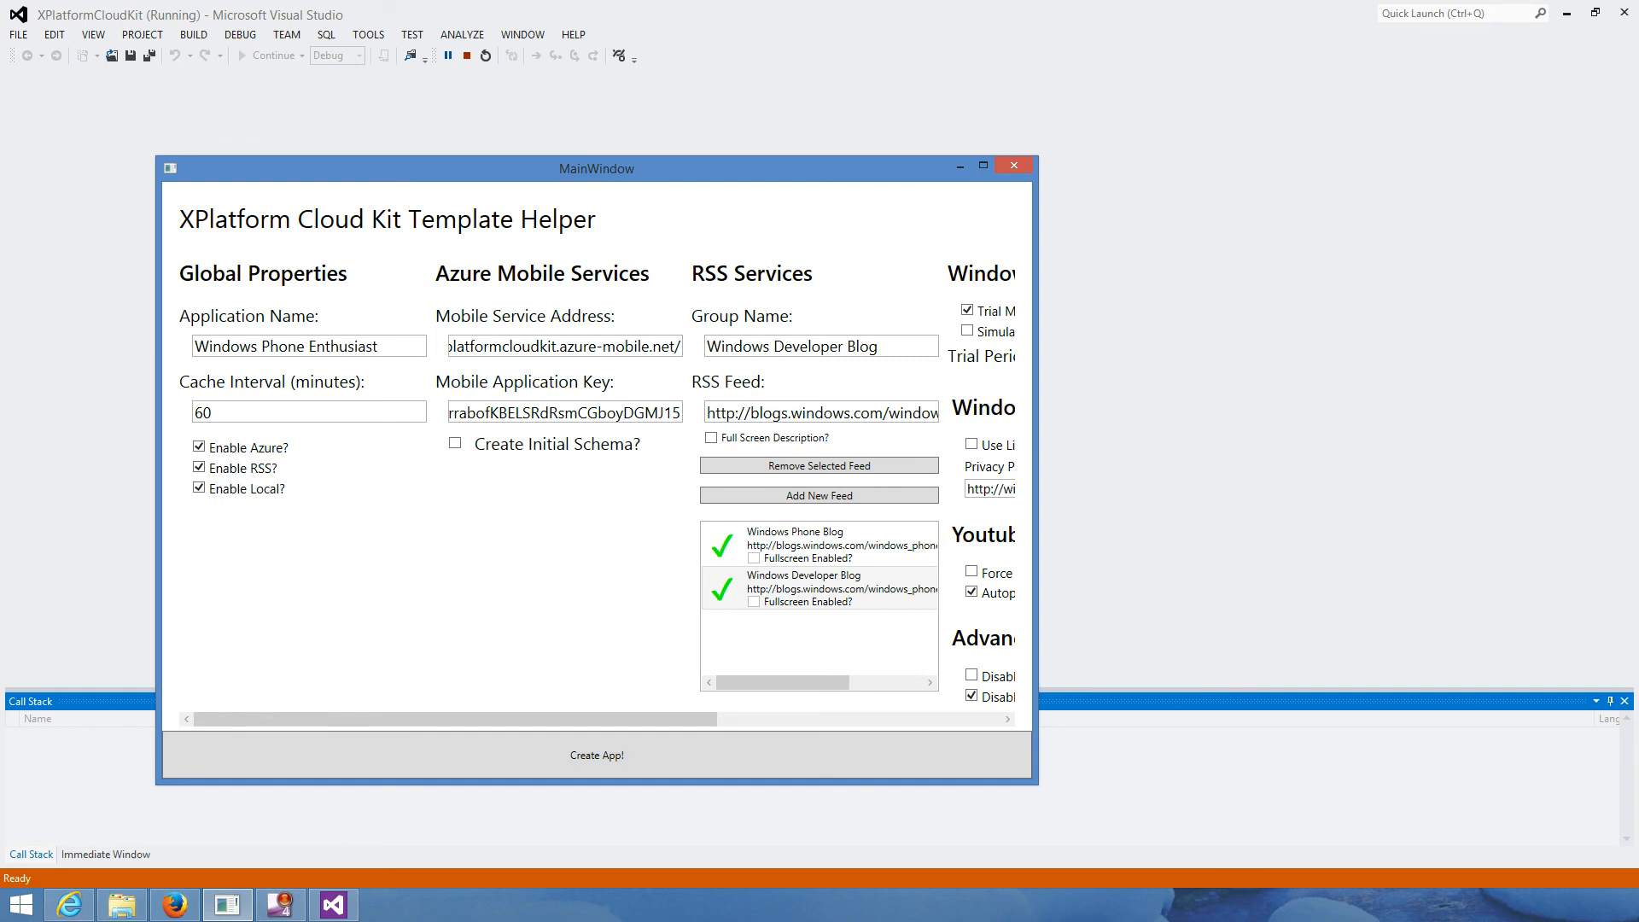